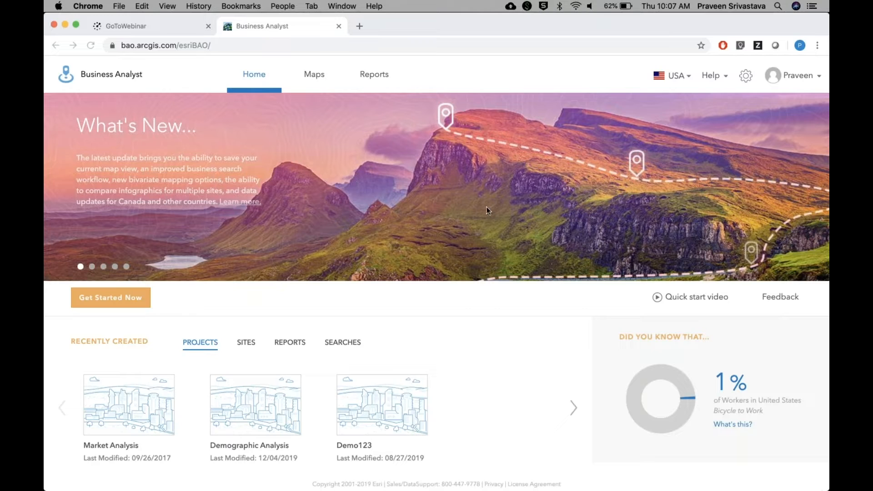
Step: Open the quick start video from the home page and return to Business Analyst
click(687, 301)
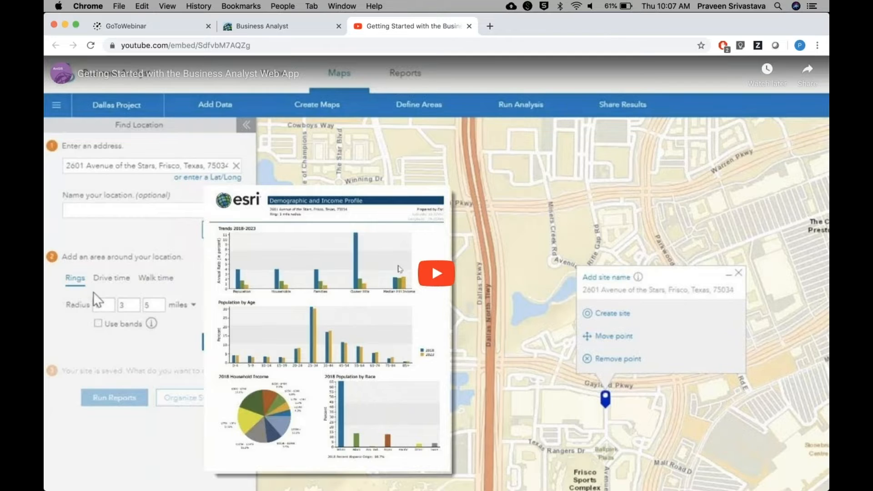
click(280, 30)
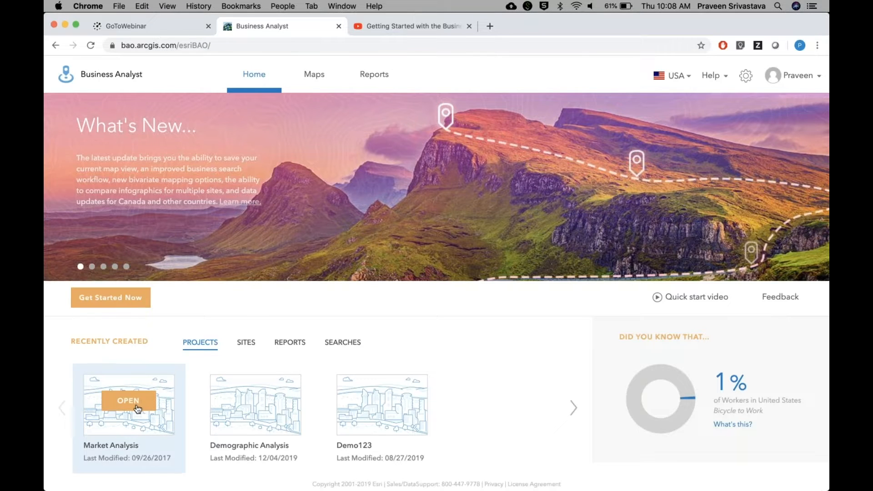
Step: Review the recently created sites and reports on the home page, and return to the projects list
click(248, 346)
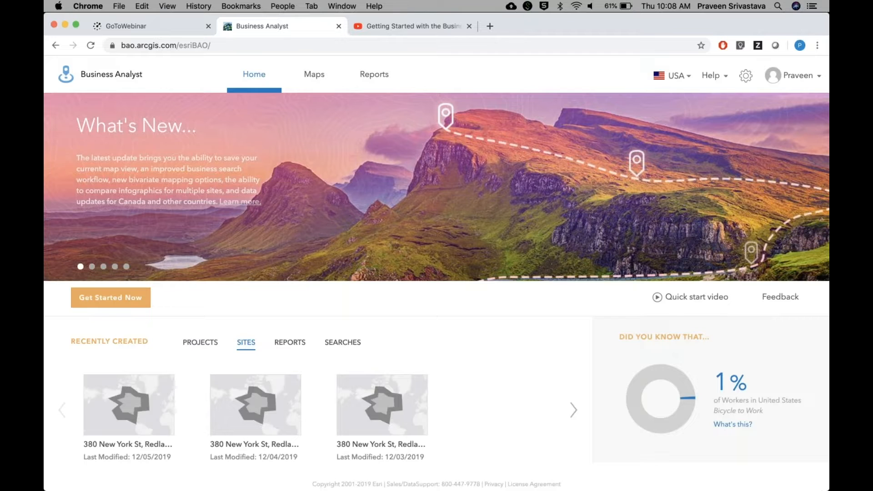
click(291, 348)
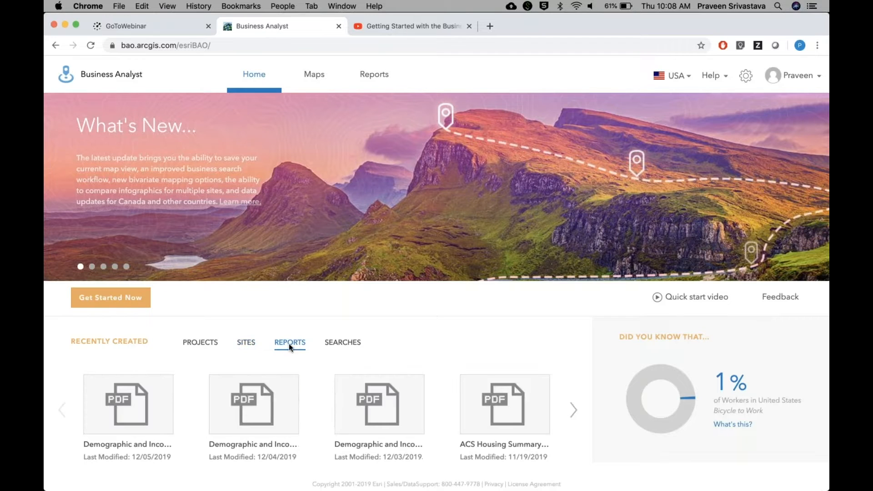
click(206, 349)
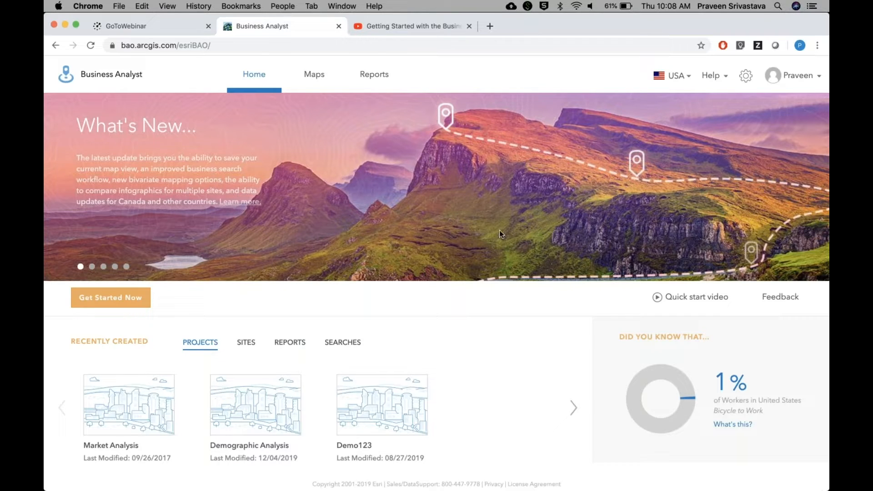
Step: Look through the home page's feature banner slides and view the overview of report tools in Reports
click(115, 267)
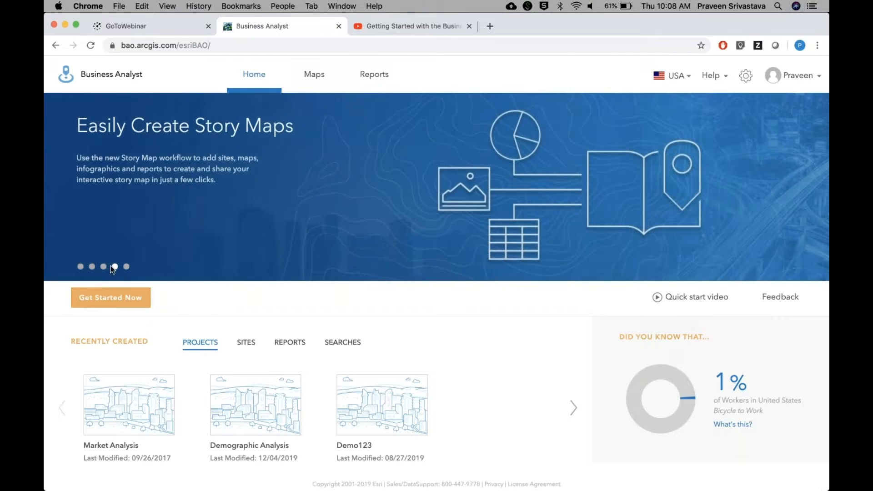
click(104, 268)
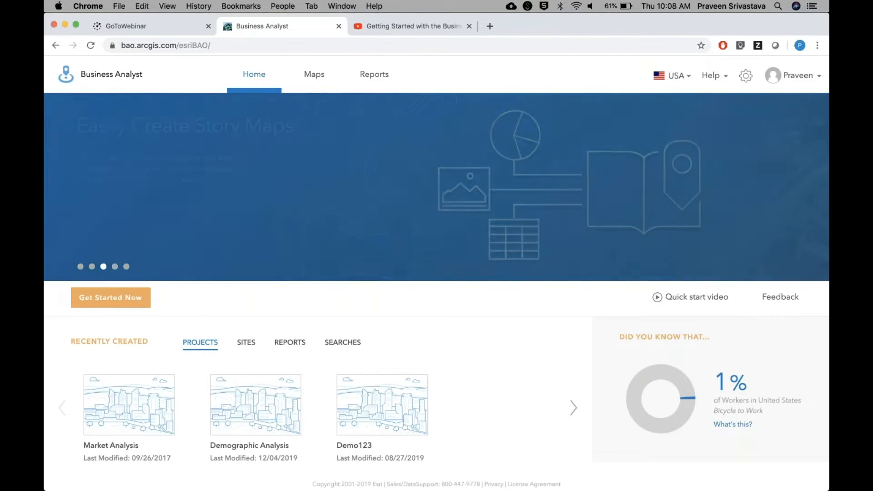
click(126, 268)
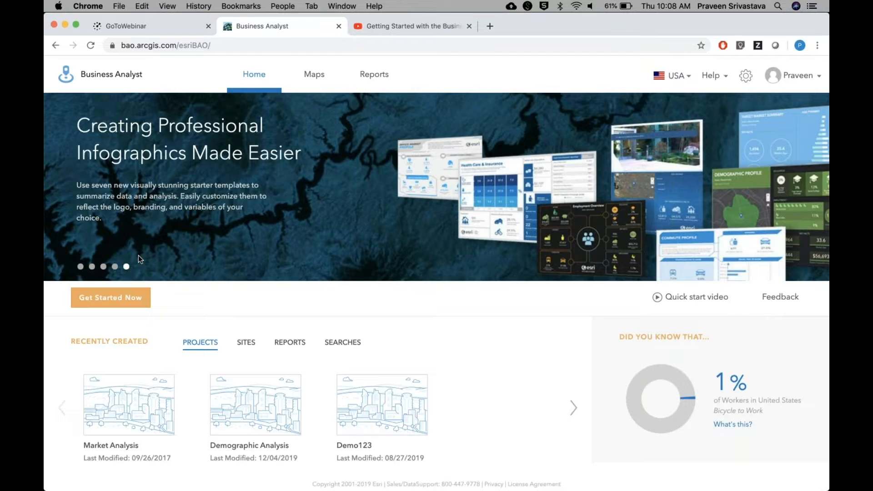
click(319, 86)
click(387, 75)
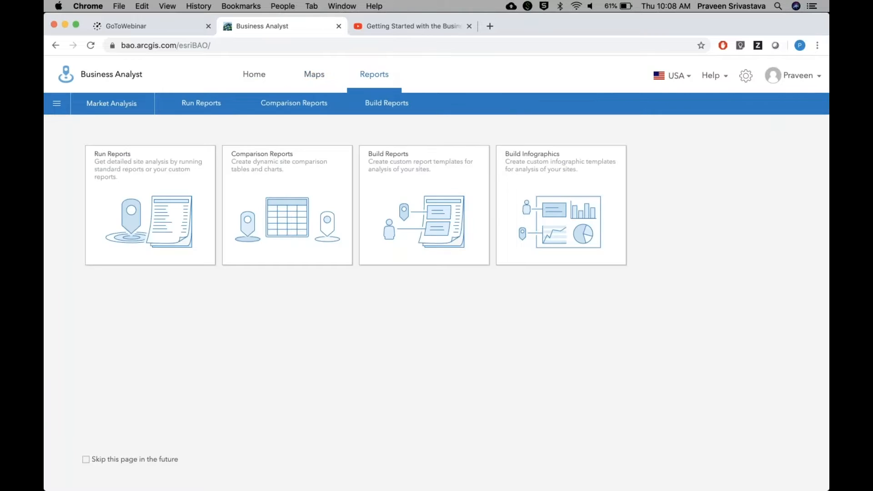
Step: Start the guided tour for a color-coded map and map the 2019 Median Household Income (Esri) variable from the Income category
click(317, 76)
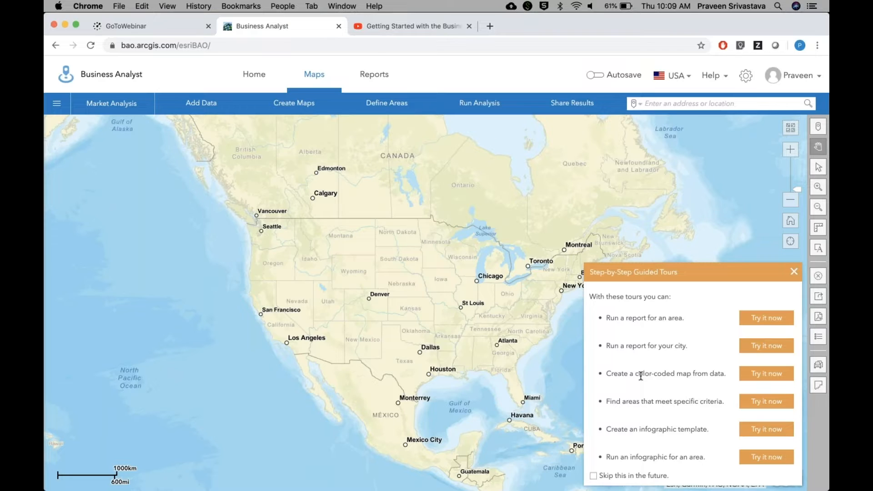
click(763, 377)
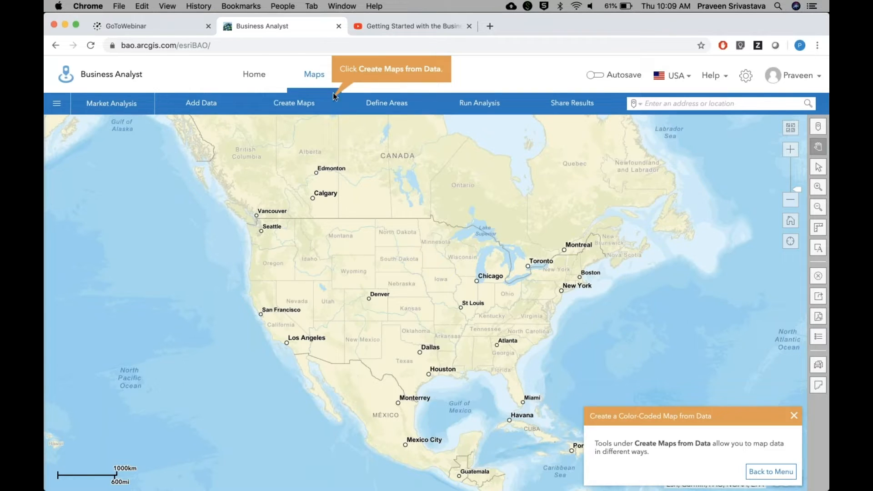
click(308, 109)
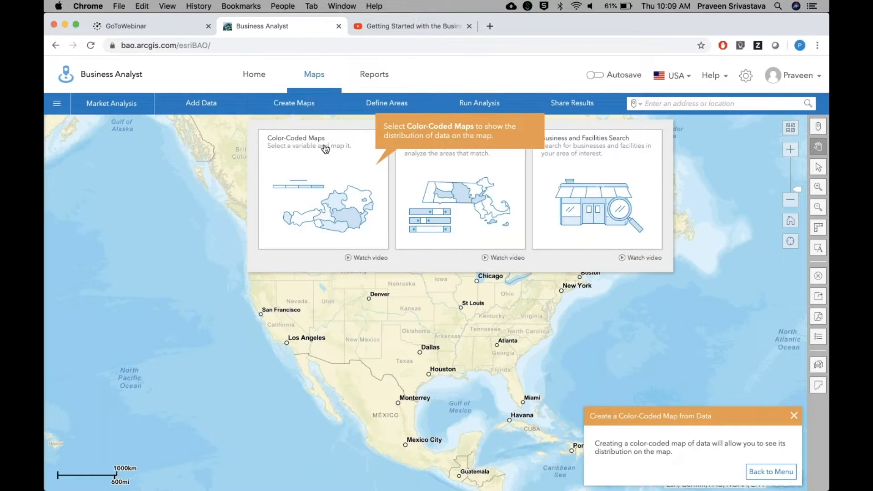
click(326, 162)
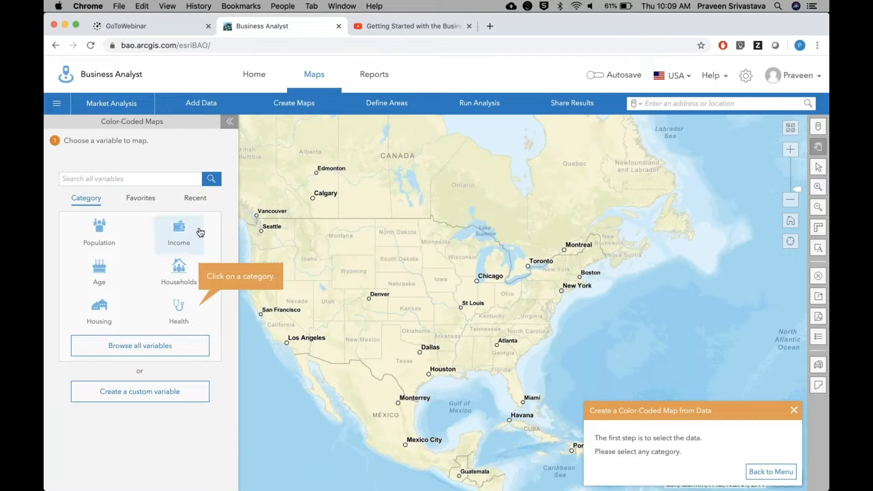
click(182, 236)
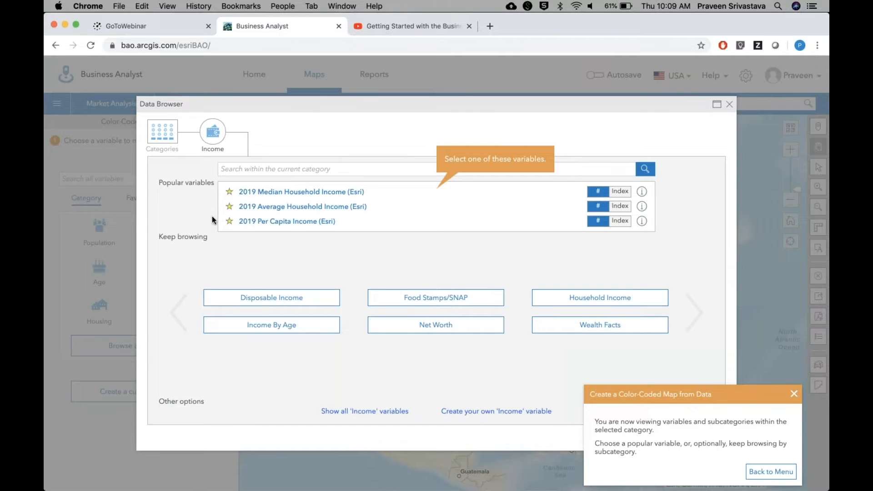
click(302, 193)
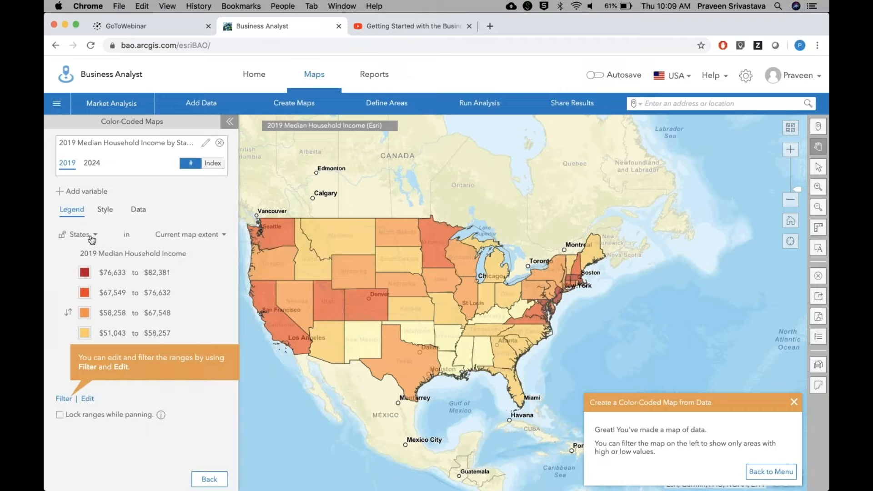
Step: Try out a map filter limiting median household income to between $54,450 and $74,336, and cancel it
click(63, 399)
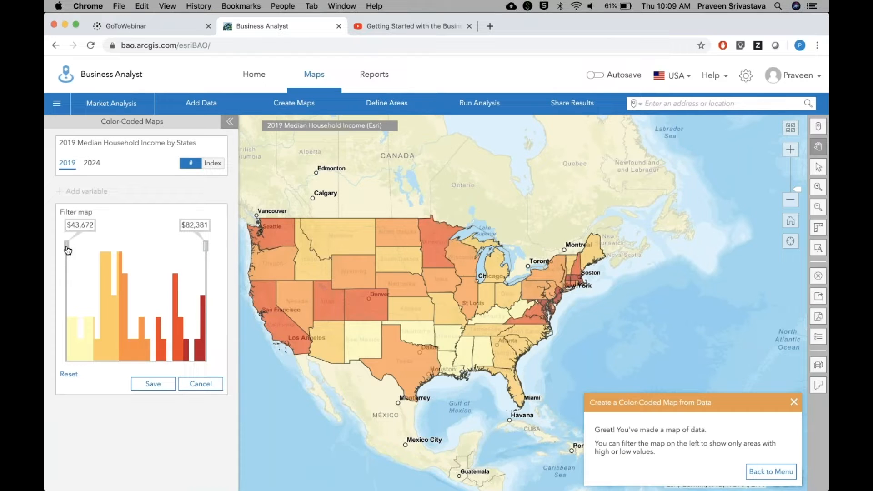
drag(67, 250, 105, 249)
drag(206, 246, 180, 247)
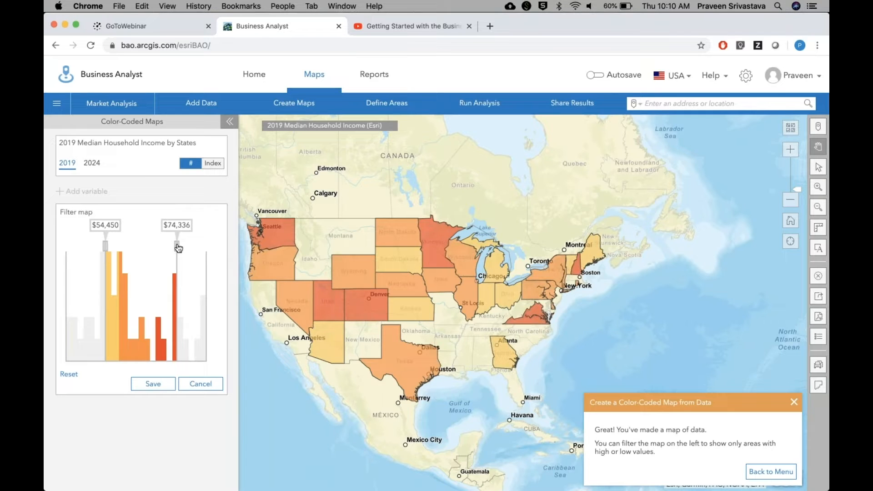
click(203, 386)
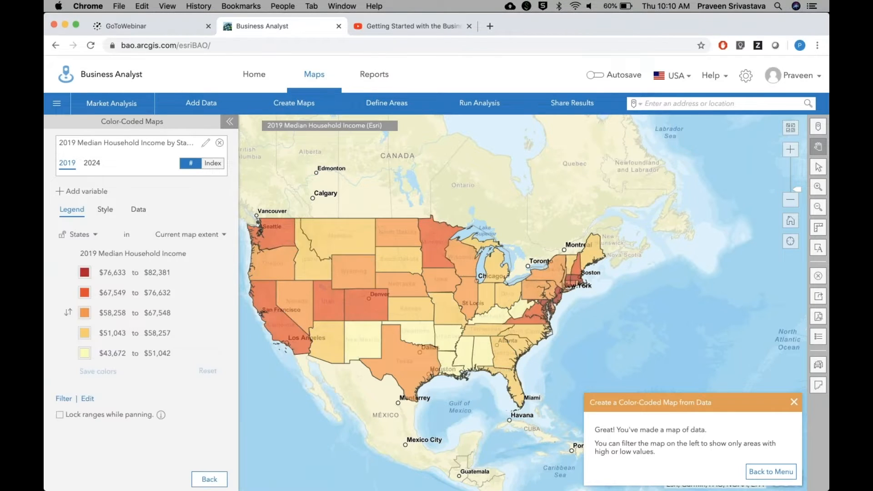
Step: Set the geography level of the median household income map to Counties
click(95, 237)
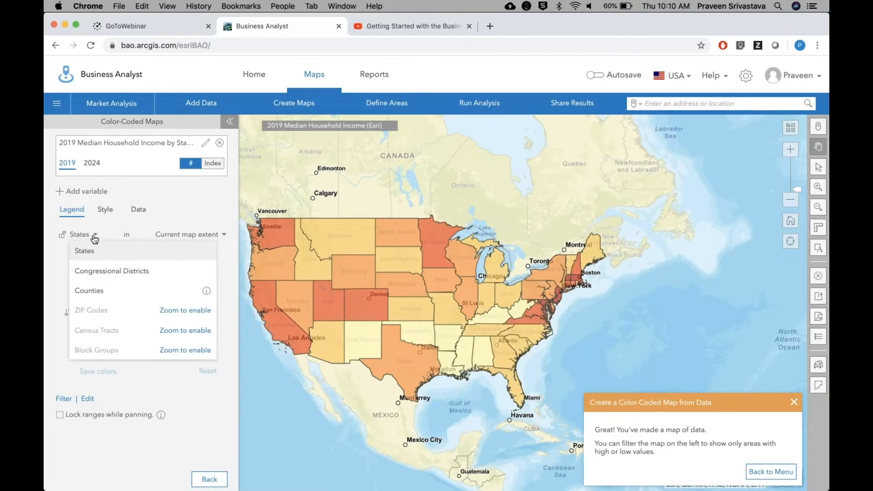
click(94, 290)
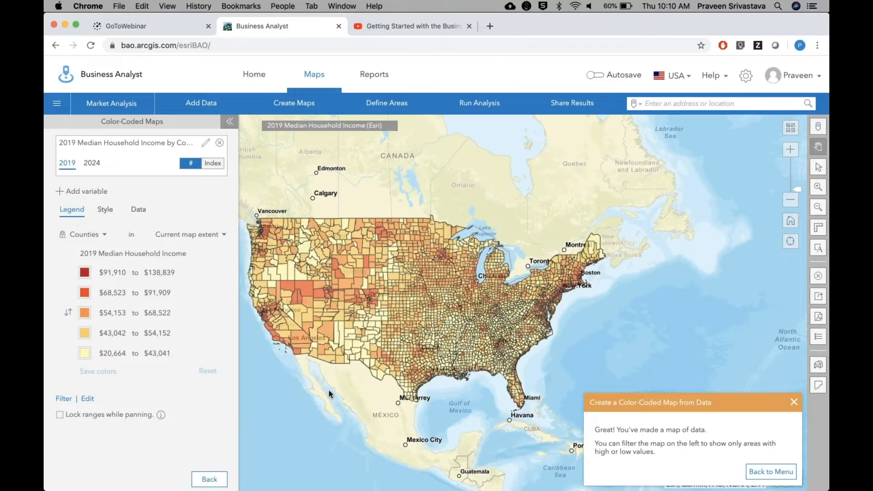
drag(301, 398, 331, 392)
click(64, 398)
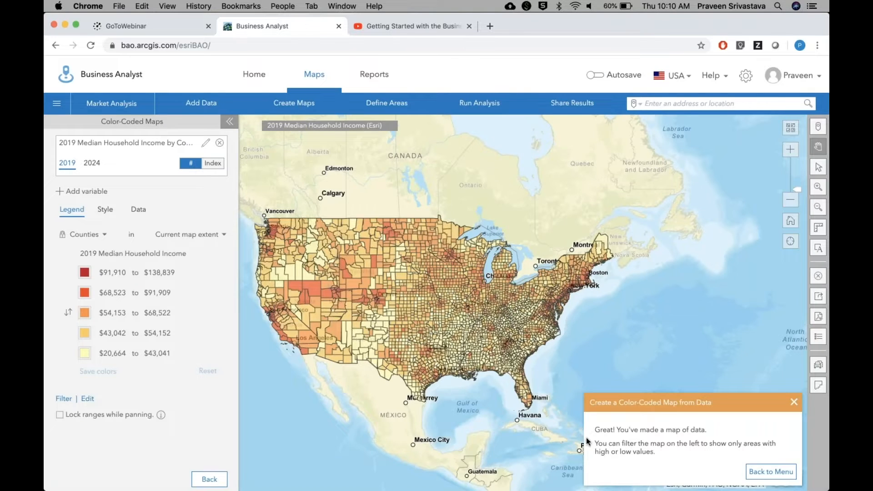
Step: Leave the color-coded map tour and close the list of step-by-step guided tours
click(770, 473)
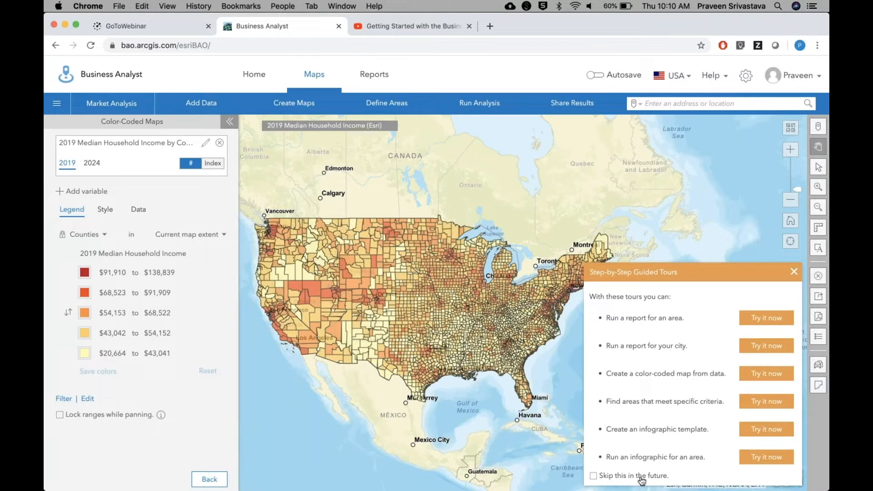
click(796, 273)
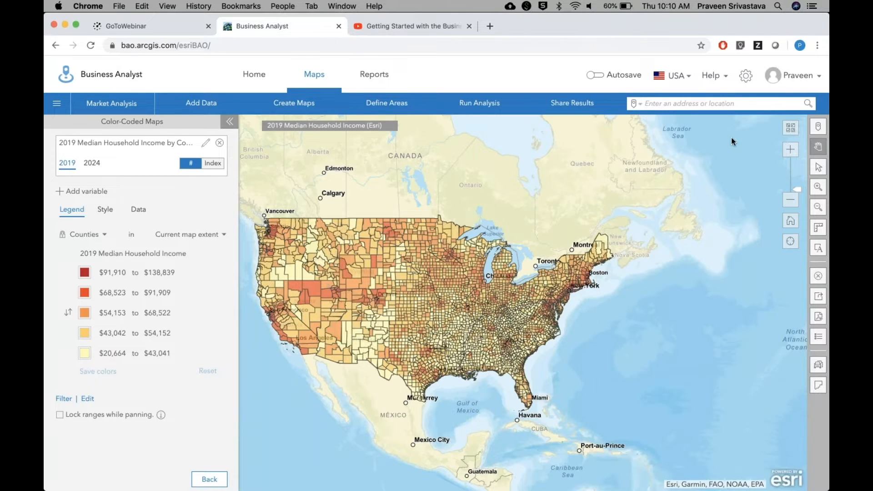
Step: Bring up the step-by-step guided tours from the help options and dismiss them
click(714, 76)
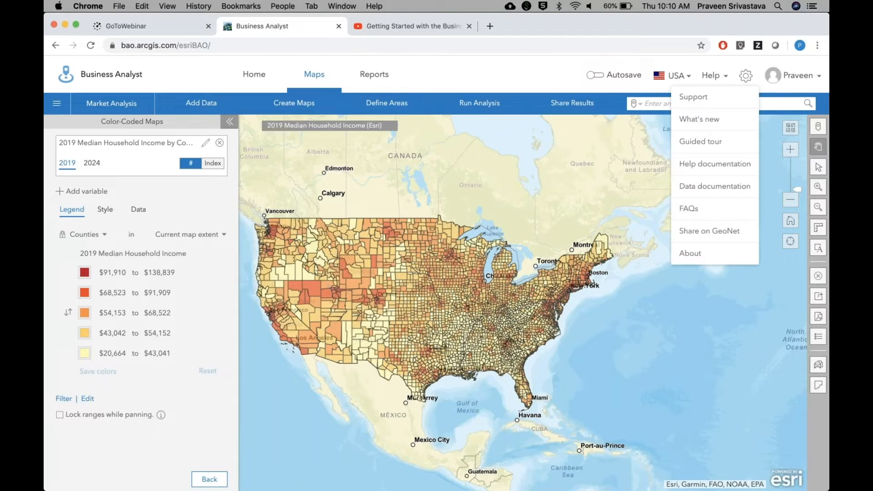
click(703, 141)
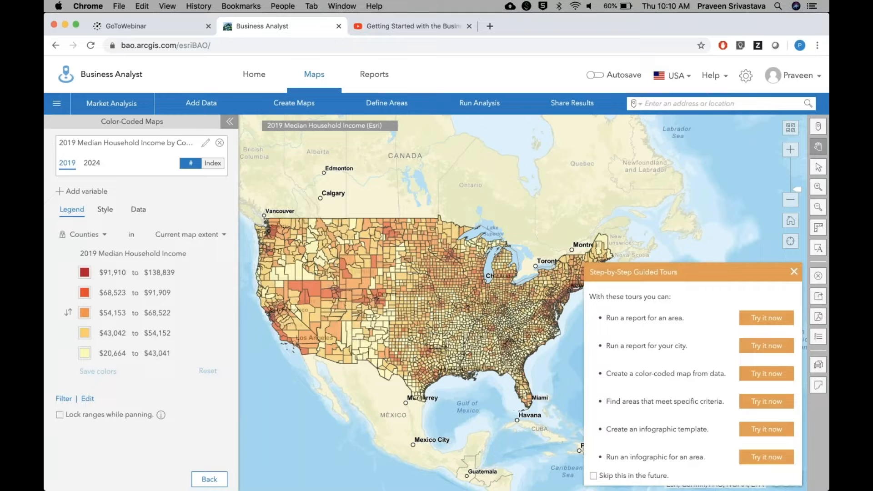
click(794, 273)
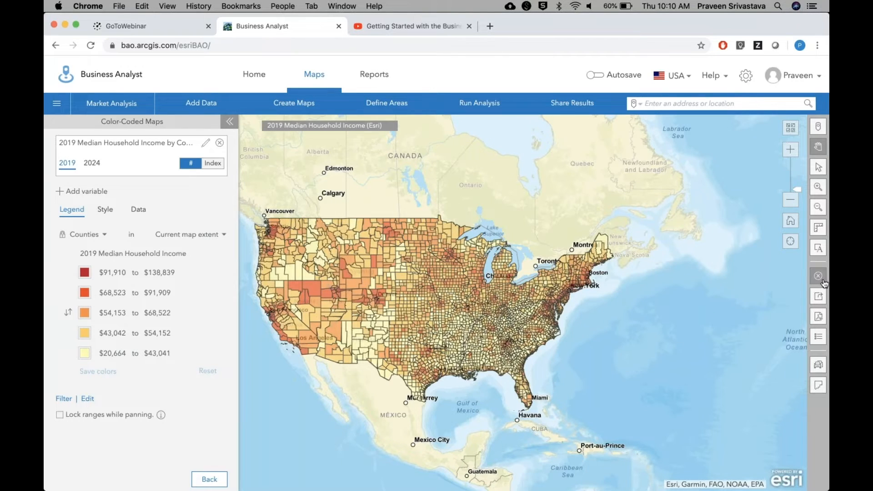
Step: Clear the household income layer from the map and collapse the Color-Coded Maps pane
click(818, 276)
click(336, 198)
click(492, 402)
click(230, 121)
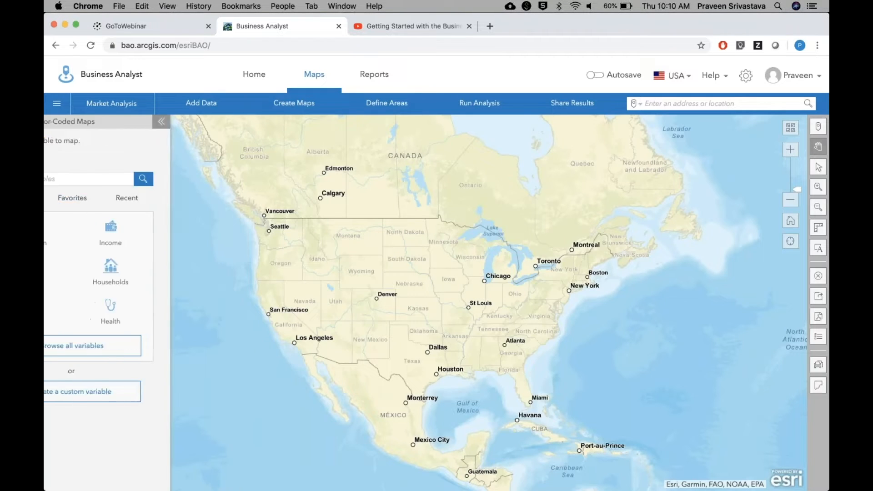
Step: Examine the options for creating maps, adding data, defining areas, running analysis, sharing results and building reports, and return to the map
click(293, 109)
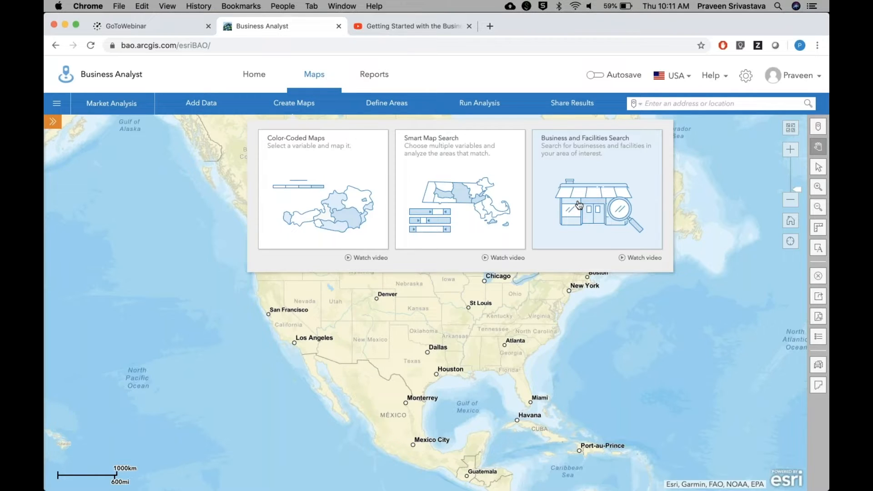
click(210, 107)
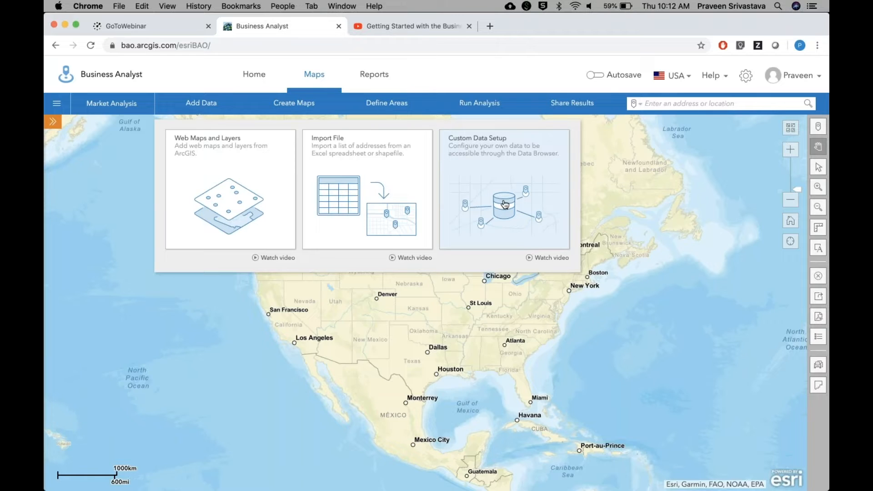
click(385, 106)
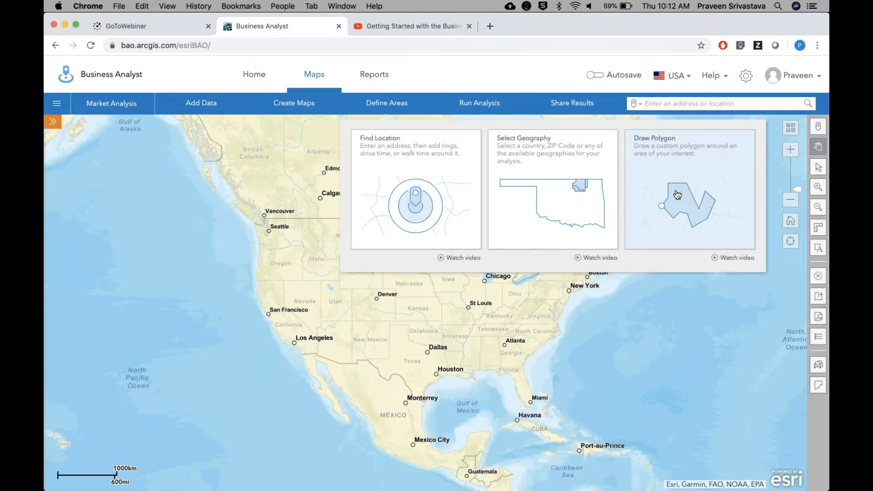
click(480, 107)
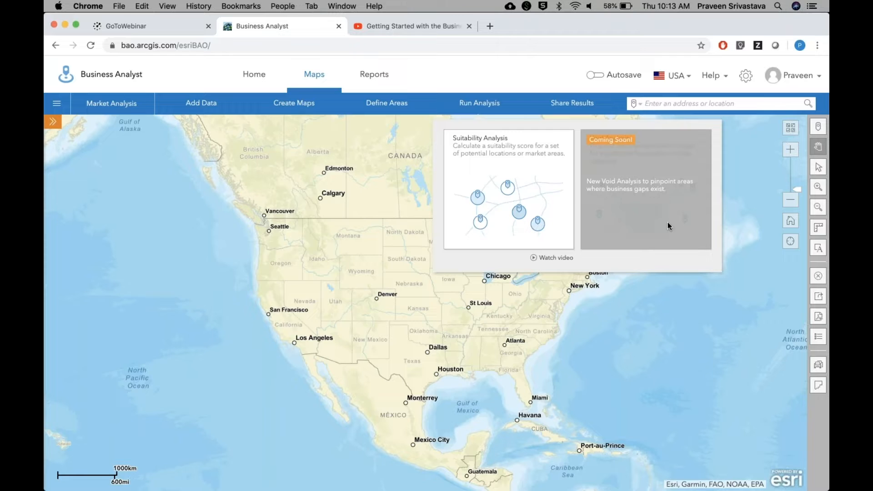
click(586, 109)
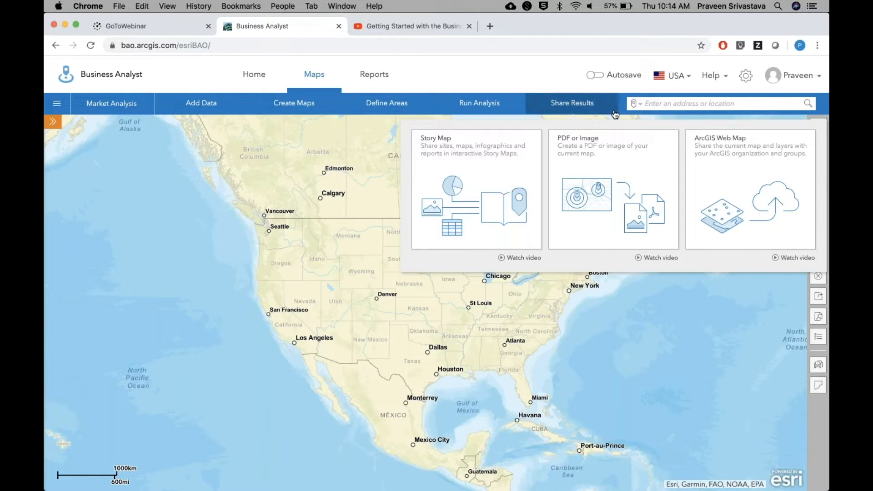
click(194, 172)
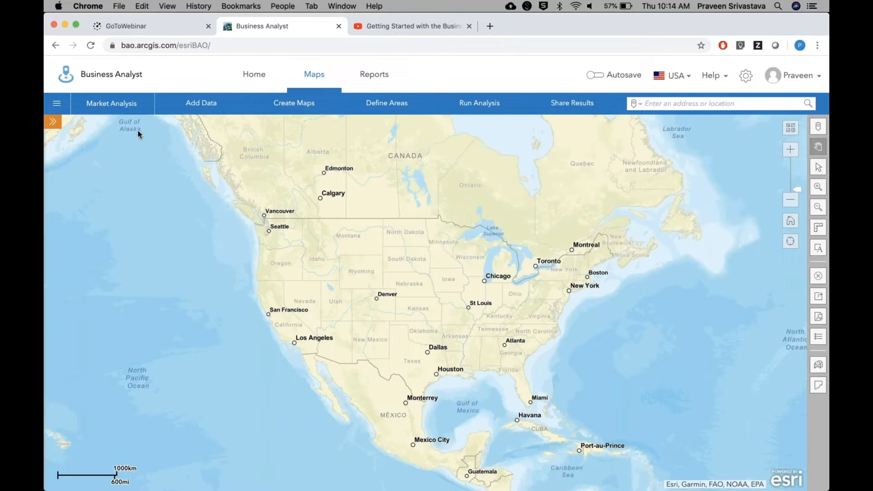
click(378, 76)
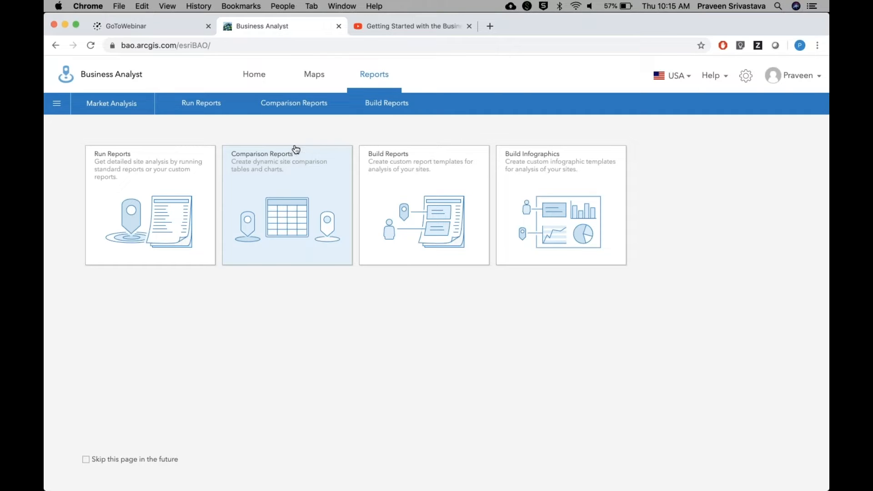
click(313, 76)
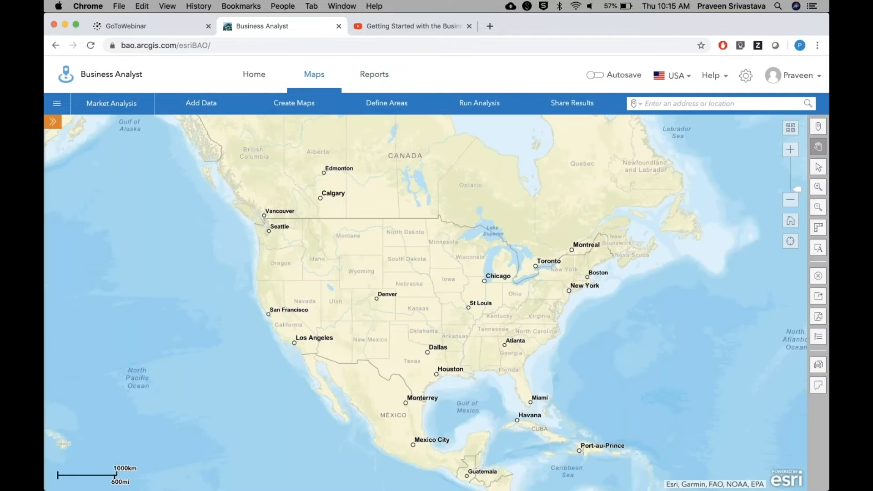
Step: Open the Market Analysis project contents and collapse the site, web map, layer and report categories
click(131, 108)
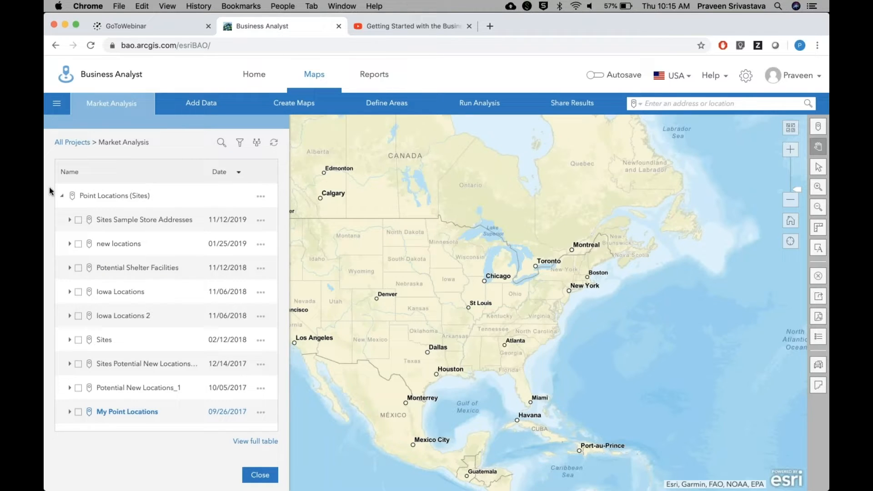
click(61, 196)
click(62, 220)
click(61, 244)
click(61, 268)
click(62, 292)
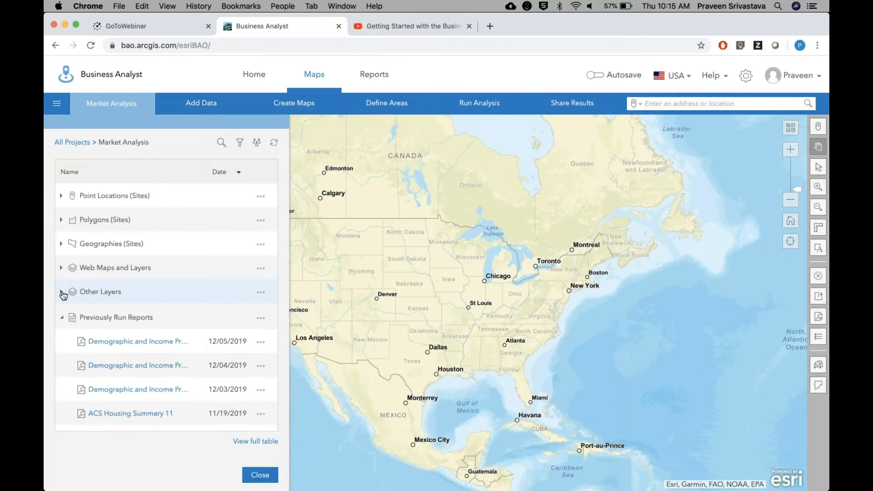
click(62, 317)
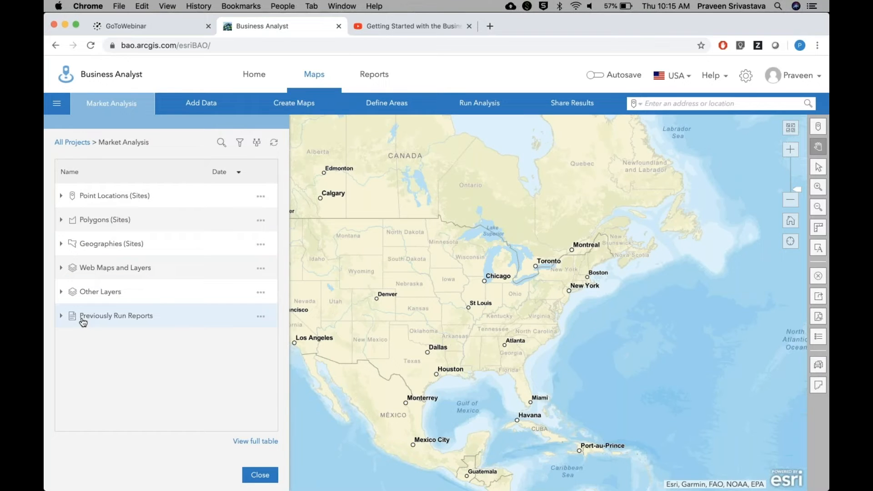
Step: Look through the Previously Run Reports in the Market Analysis project and collapse the list
click(60, 318)
scroll(136, 341, down, 3)
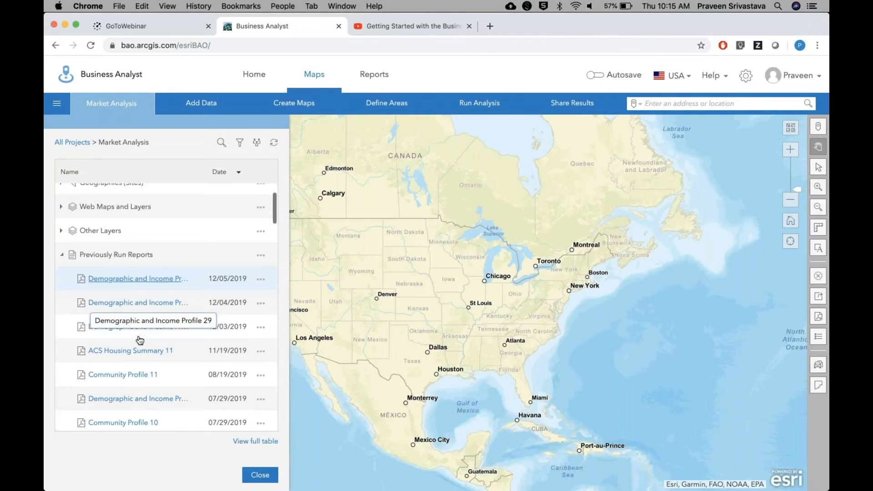
scroll(140, 340, down, 3)
scroll(136, 339, up, 6)
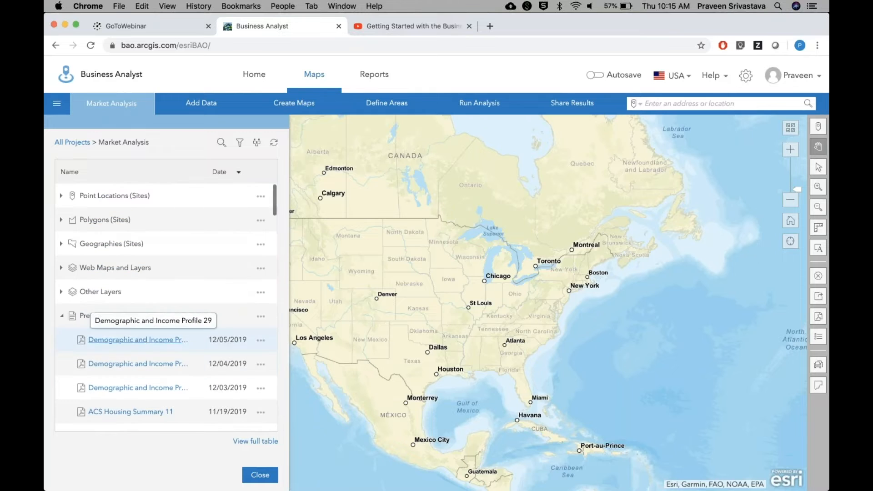
click(63, 316)
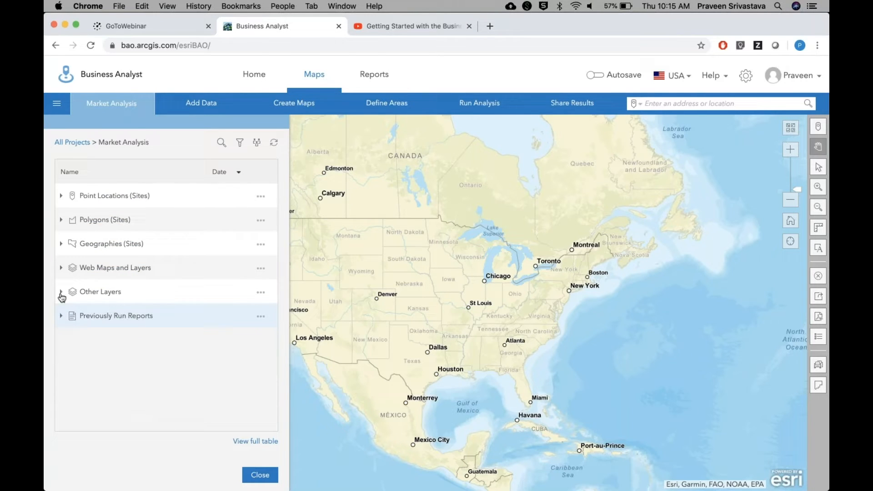
Step: Browse all projects, return to Market Analysis without switching, and close the project contents
click(78, 142)
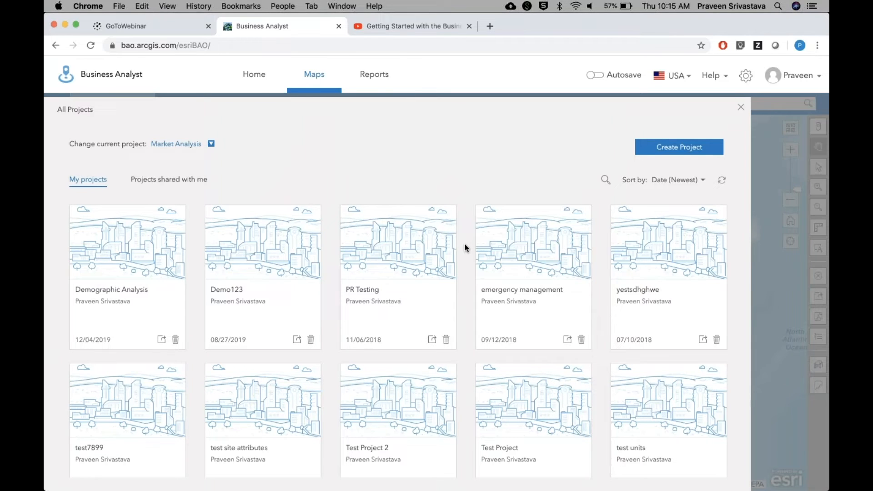
scroll(465, 244, down, 4)
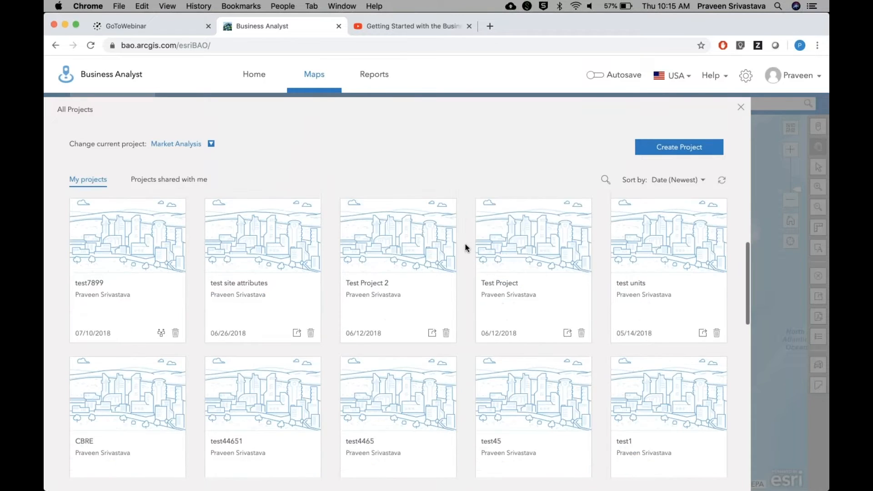
click(740, 108)
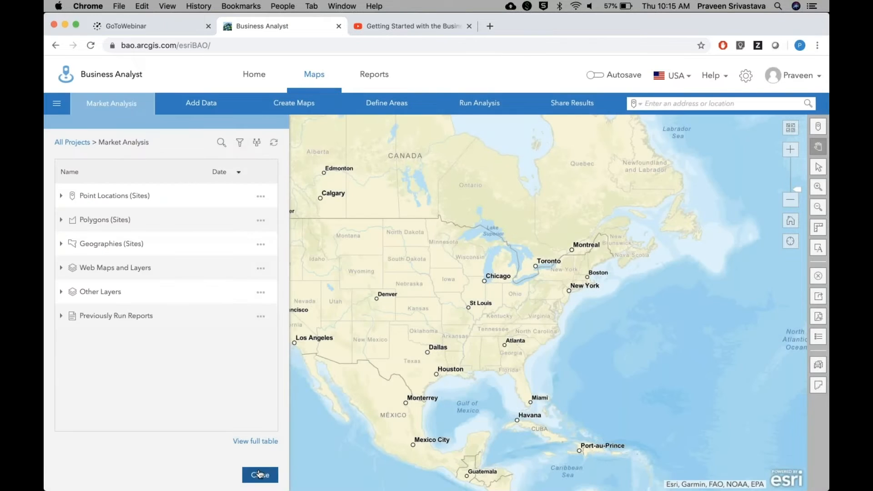
click(259, 473)
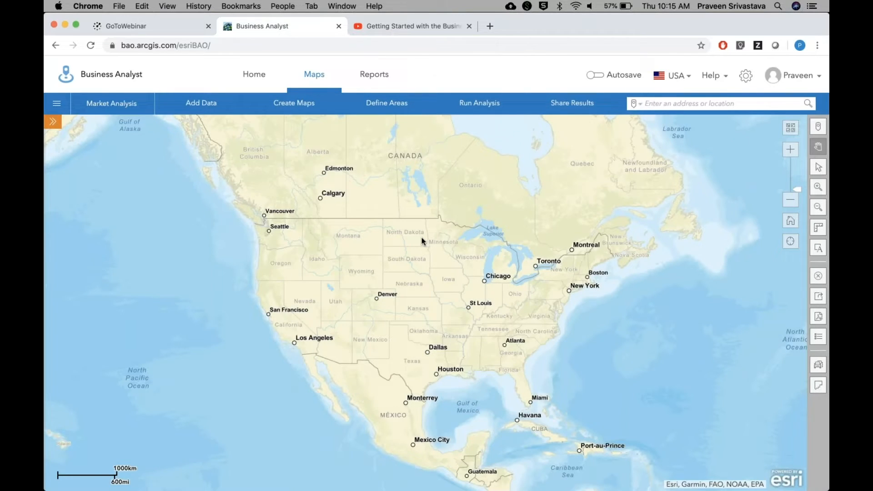
Step: Search for the street address of the Esri campus in Redlands, CA and place a pin there
click(670, 104)
text(380 New York St Redlands CA)
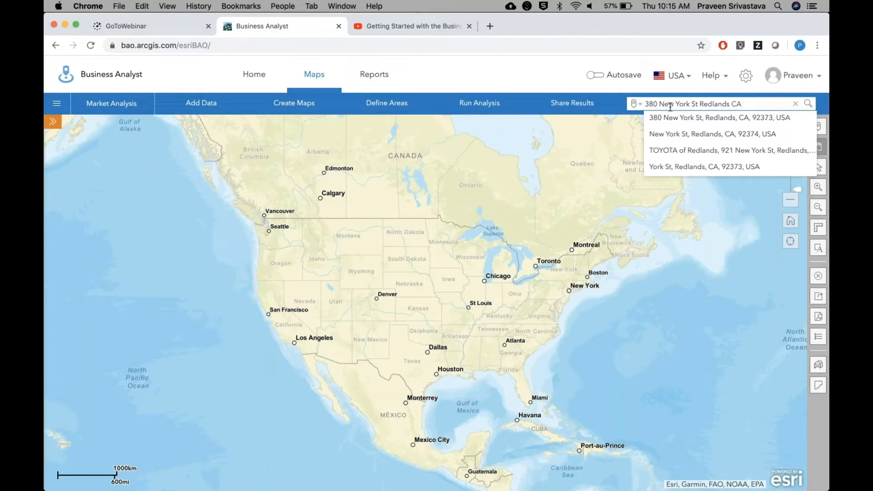
click(678, 119)
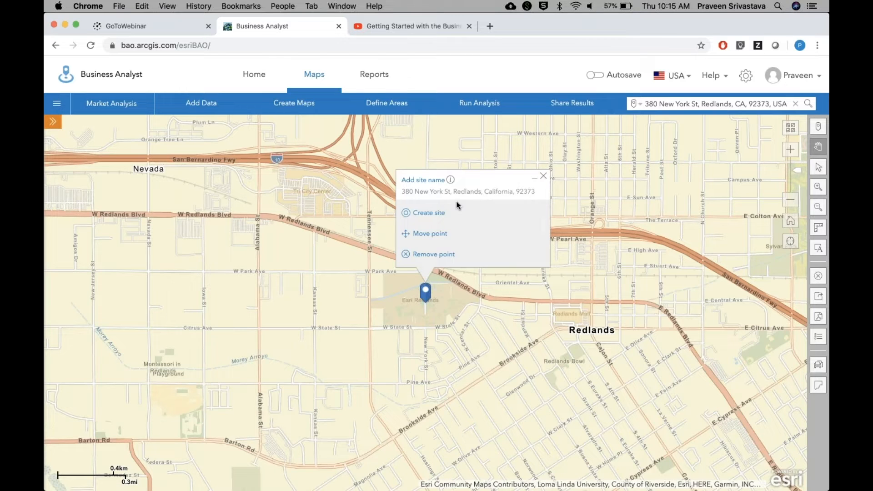
Step: Create a site from the pin with 5, 10 and 15 minute drive-time areas after comparing the ring and walk-time options
click(429, 213)
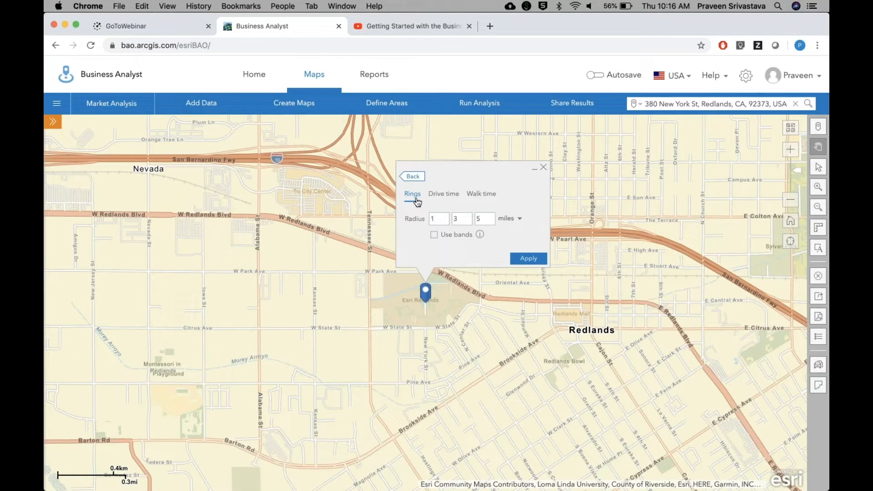
click(449, 199)
click(480, 199)
click(444, 200)
click(444, 216)
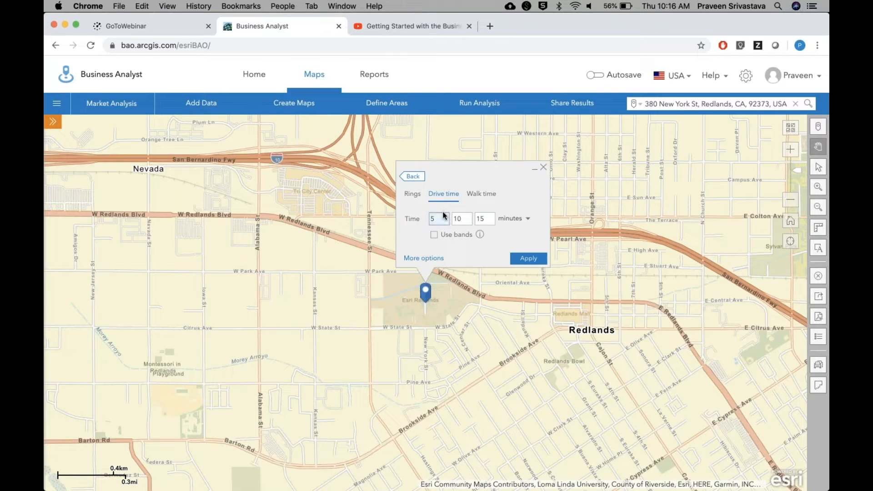
click(528, 258)
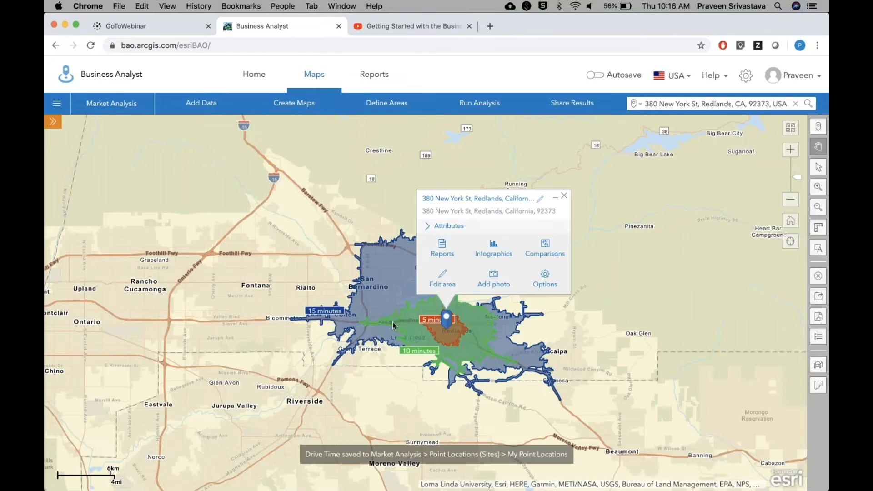
Step: Open the new site's Population Trends infographic, explore the age pyramid behind Median Age, and return to the infographic
mouse_move(443, 321)
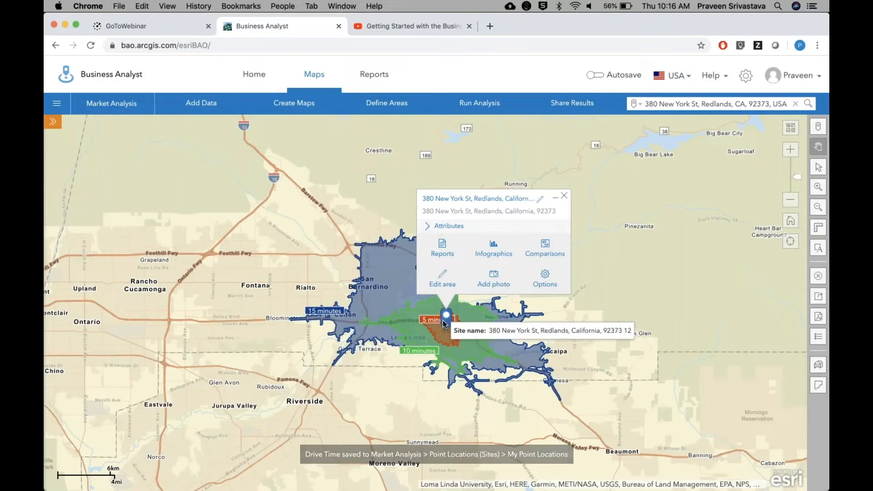
click(494, 256)
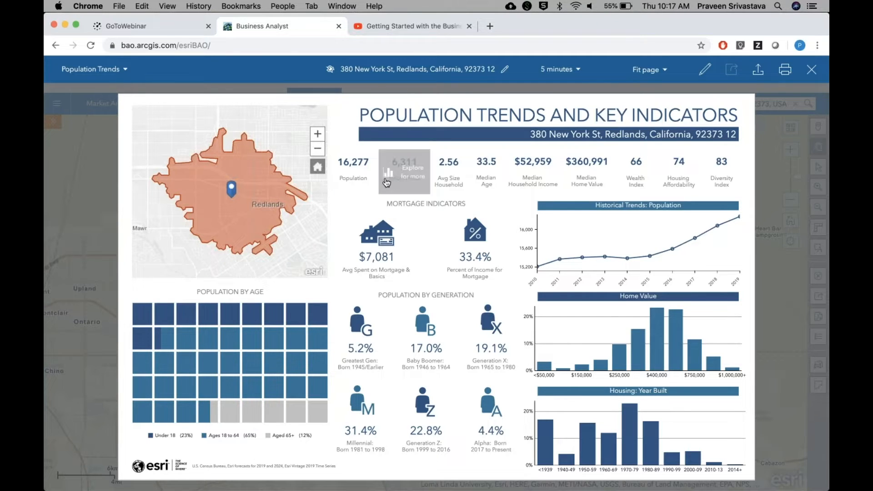
mouse_move(359, 181)
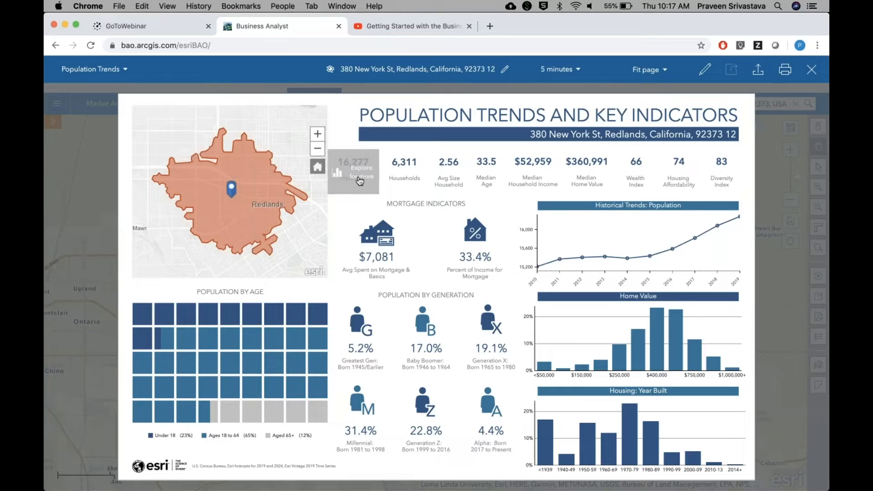
click(484, 182)
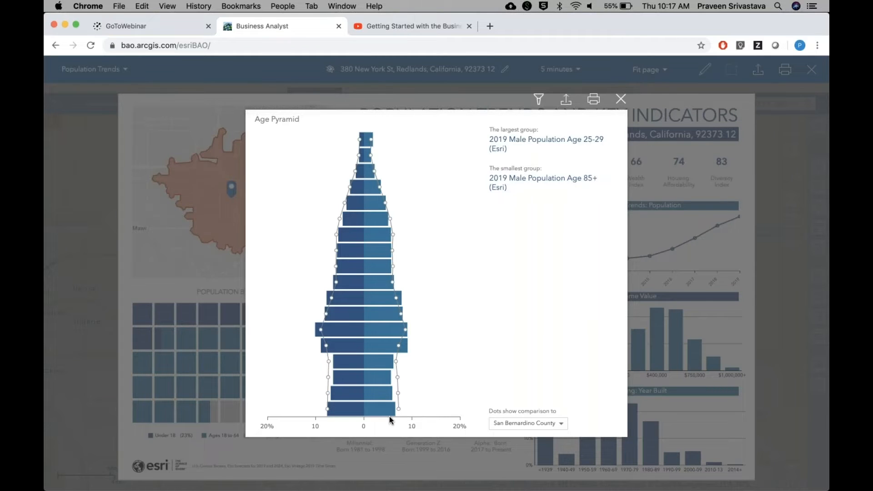
mouse_move(384, 383)
click(621, 101)
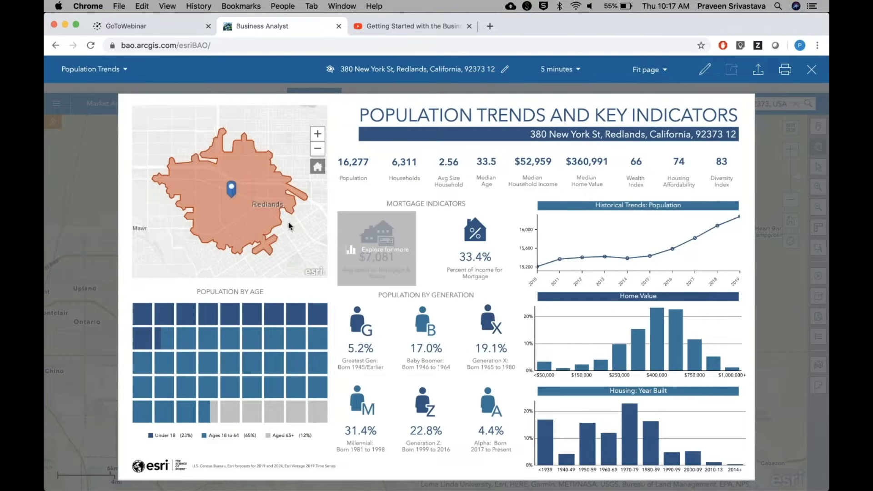
Step: Inspect the Historical Trends population chart, switch the infographic to the 10-minute drive time, review its indicators and close it
click(317, 137)
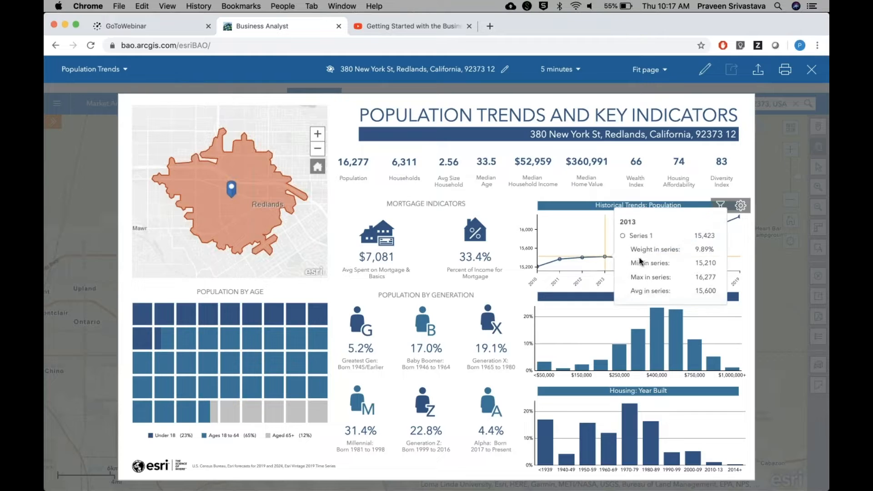
mouse_move(649, 257)
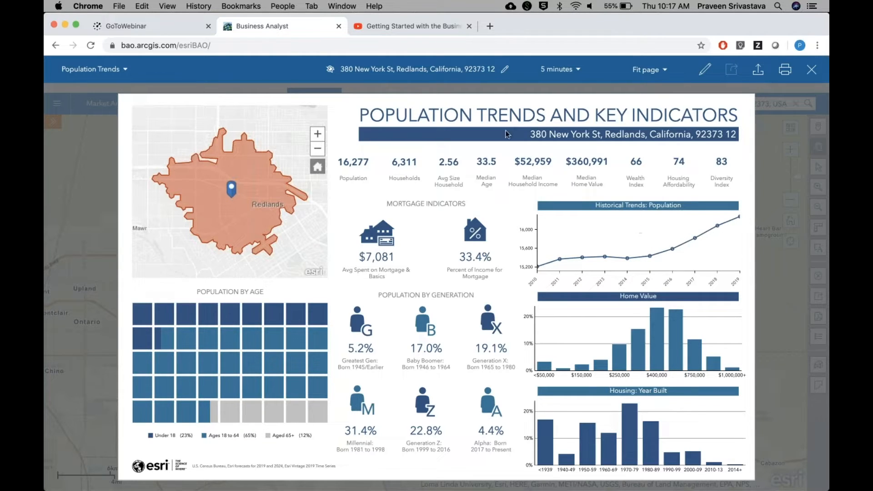
click(561, 69)
click(561, 105)
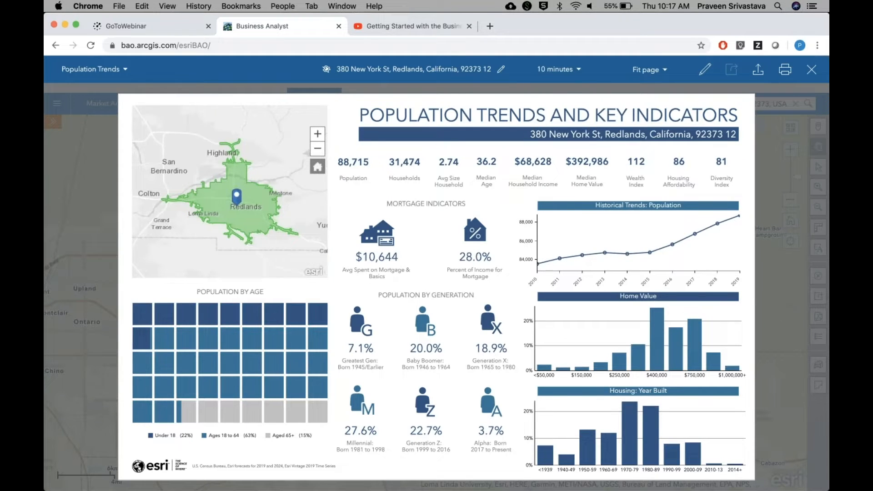
mouse_move(350, 181)
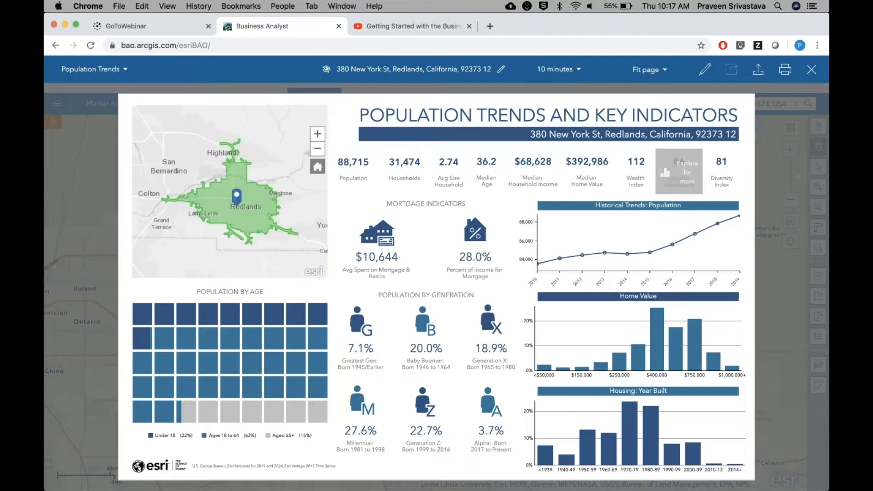
click(811, 69)
Step: Clear the address search and add the Redlands City, CA boundary to the map by searching for Redlands
click(795, 104)
click(635, 104)
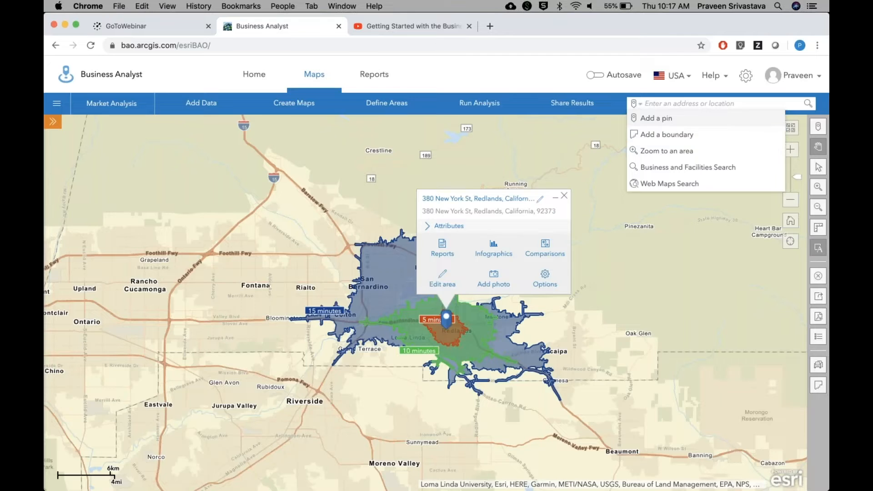
click(659, 134)
click(662, 103)
text(Redlands)
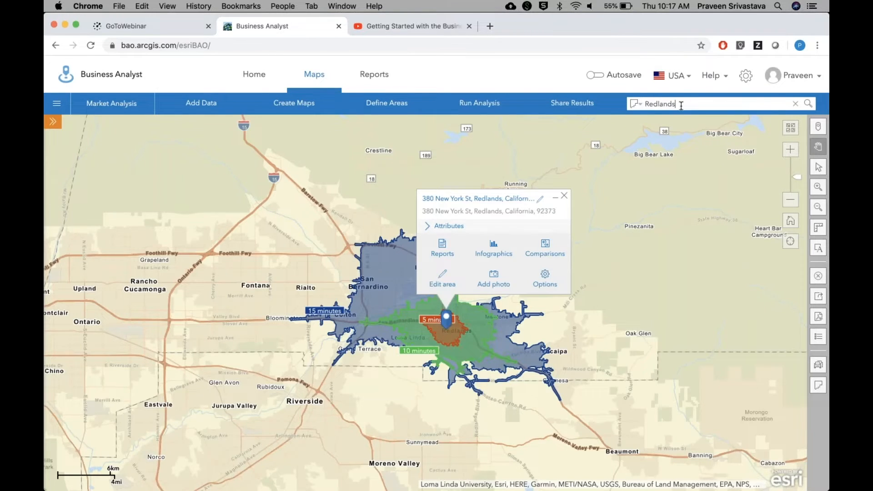
key(Return)
click(361, 243)
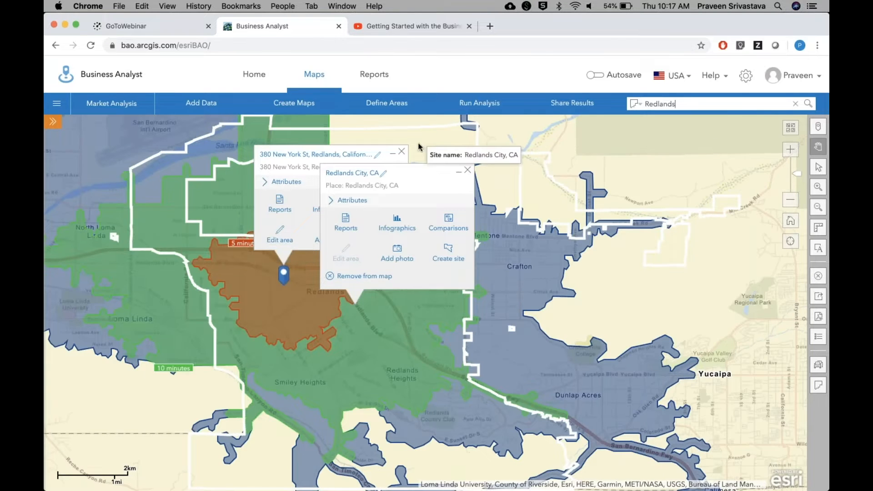
click(635, 104)
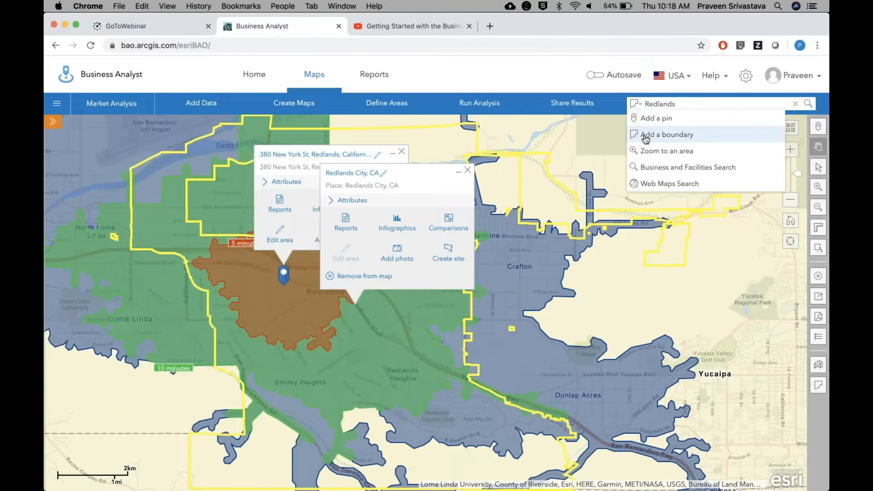
click(687, 105)
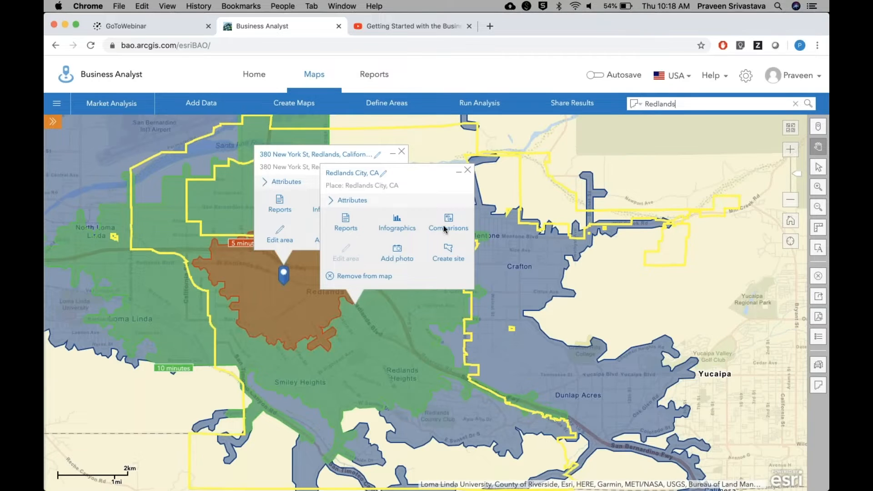
Step: Run the Demographic and Income Comparison Profile report for the Redlands City boundary in PDF format
click(352, 230)
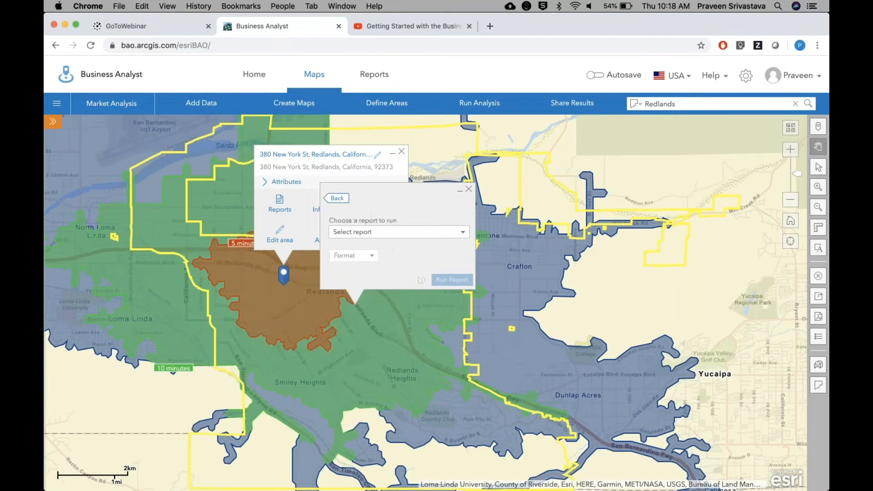
click(462, 233)
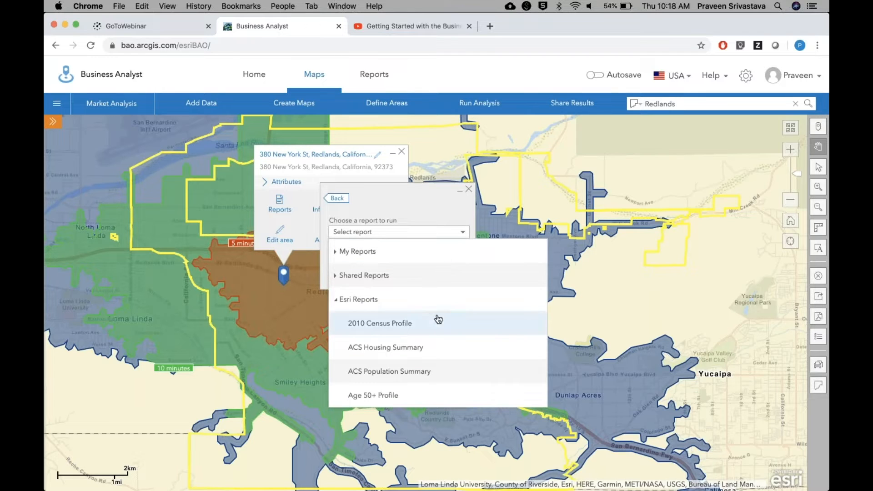
scroll(436, 318, down, 5)
scroll(438, 319, down, 3)
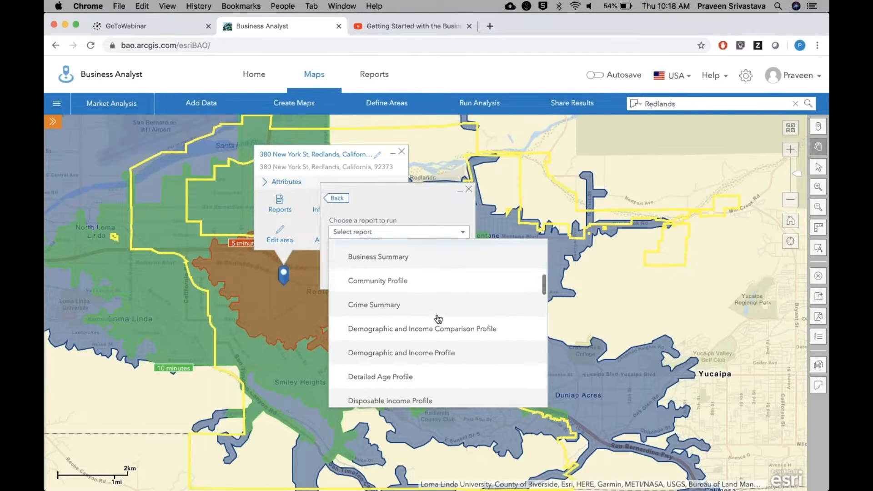
scroll(438, 319, up, 2)
scroll(437, 318, up, 1)
scroll(439, 319, down, 4)
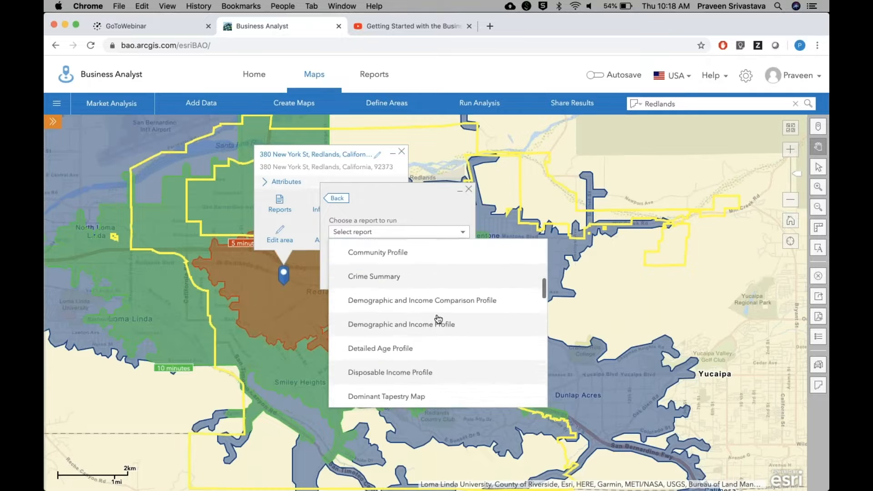
click(454, 288)
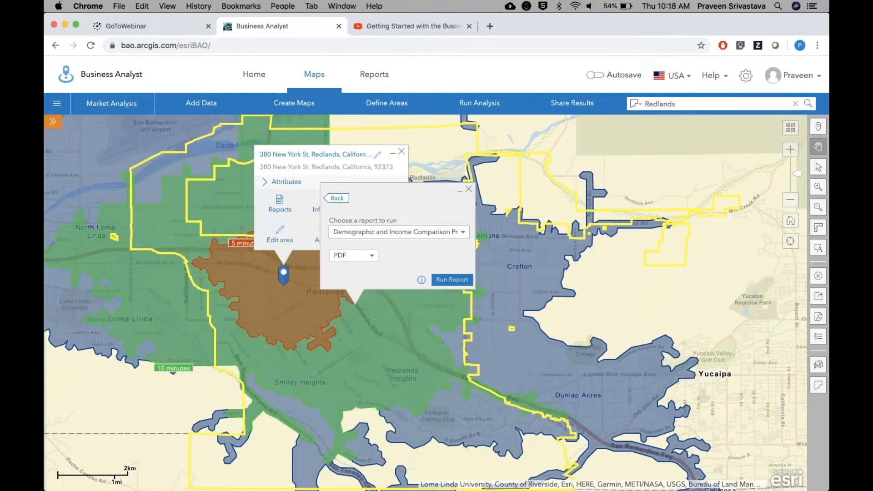
click(365, 258)
click(361, 268)
click(452, 279)
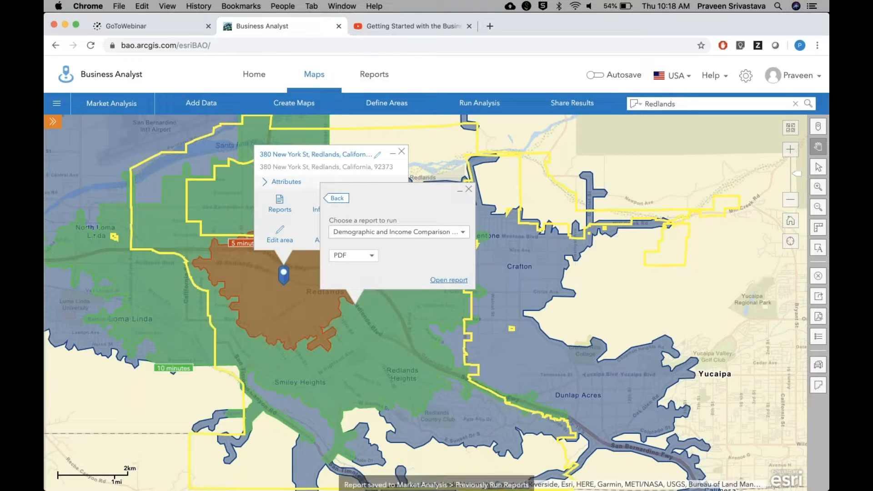
Step: Open the finished Demographic and Income Comparison Profile report, enlarge it, and review its summary, trends and household income sections
click(452, 280)
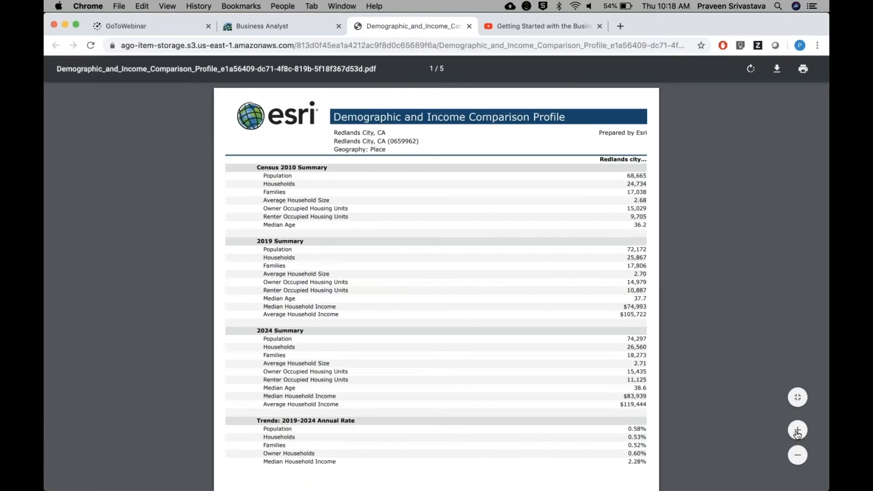
click(798, 430)
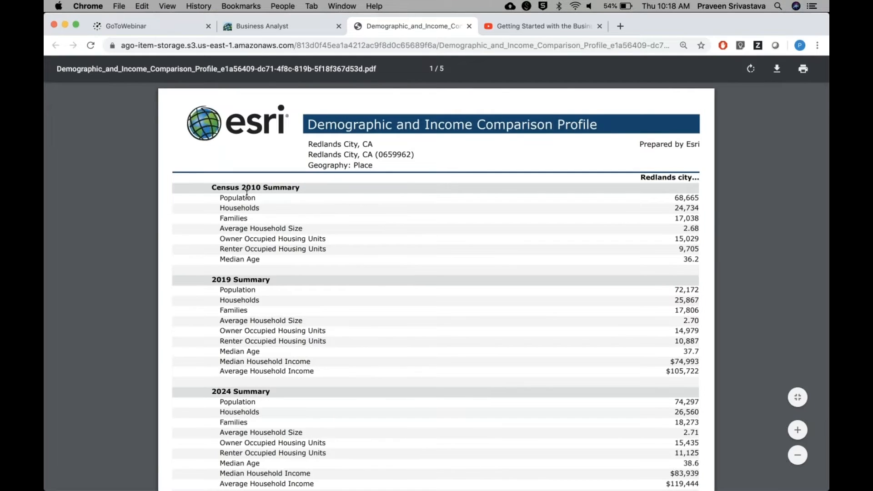
scroll(247, 193, down, 3)
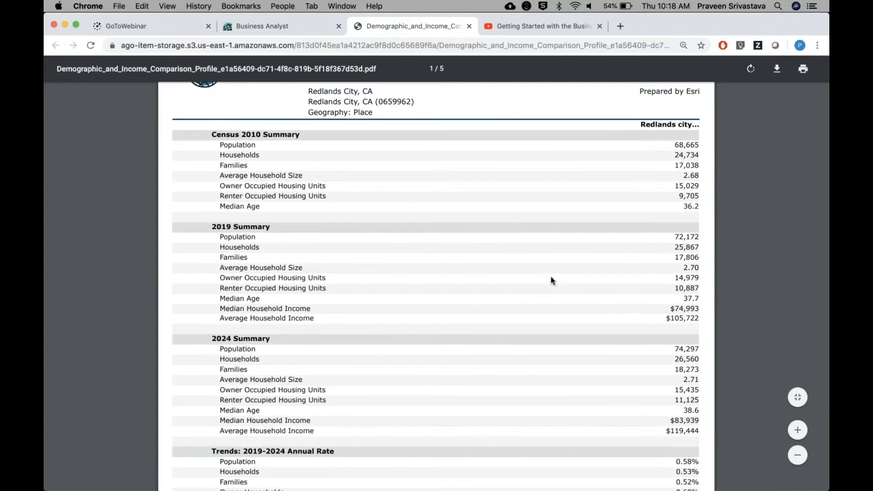
scroll(530, 280, down, 6)
scroll(531, 282, down, 9)
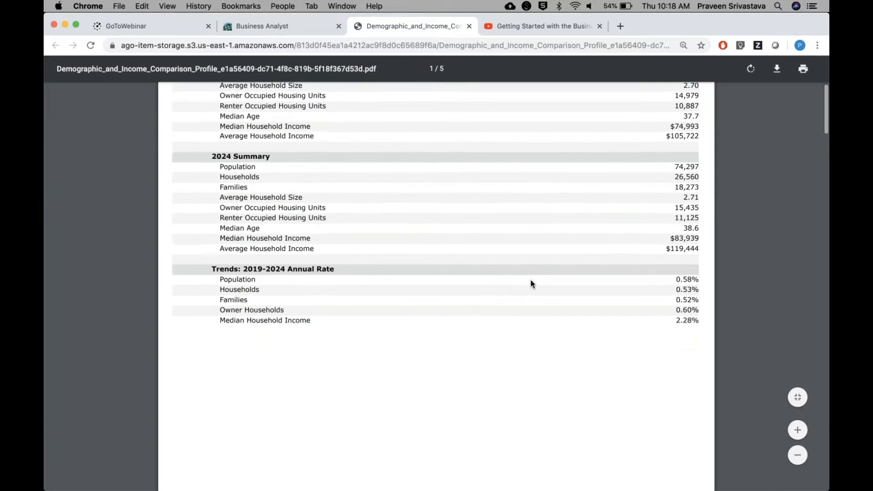
scroll(531, 280, down, 20)
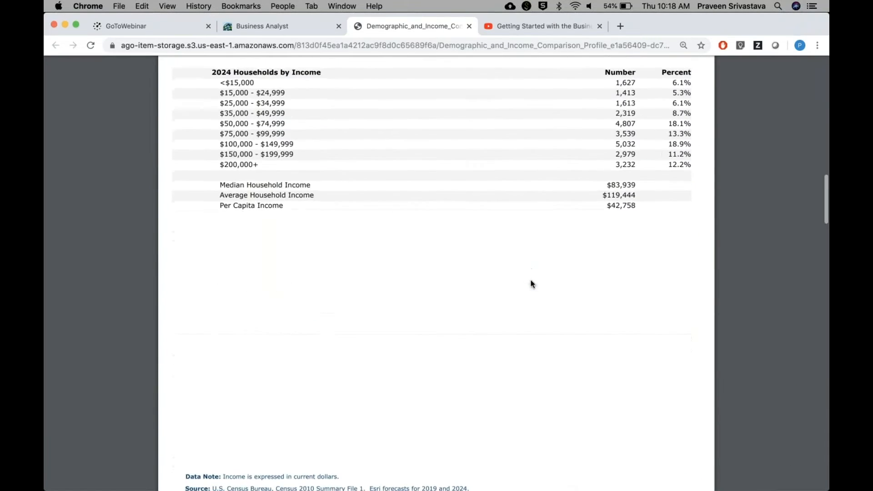
Step: Return to the Business Analyst map and close the report and site pop-ups
click(308, 34)
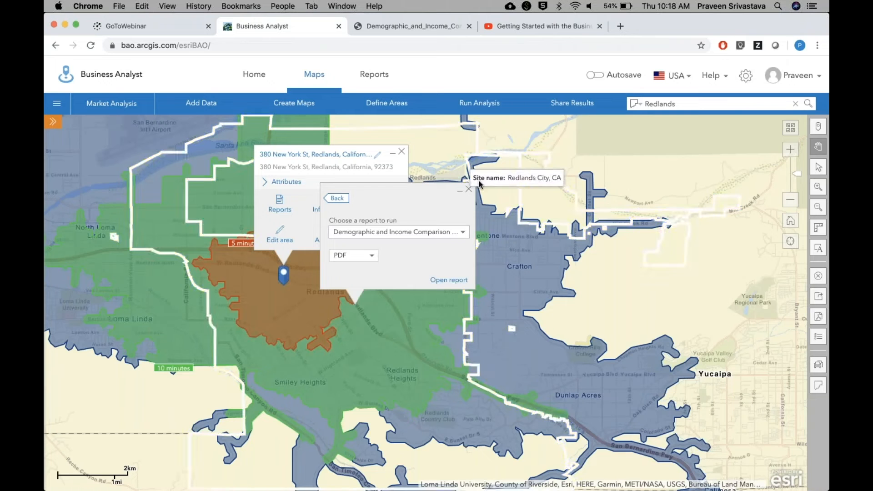
click(335, 197)
click(403, 153)
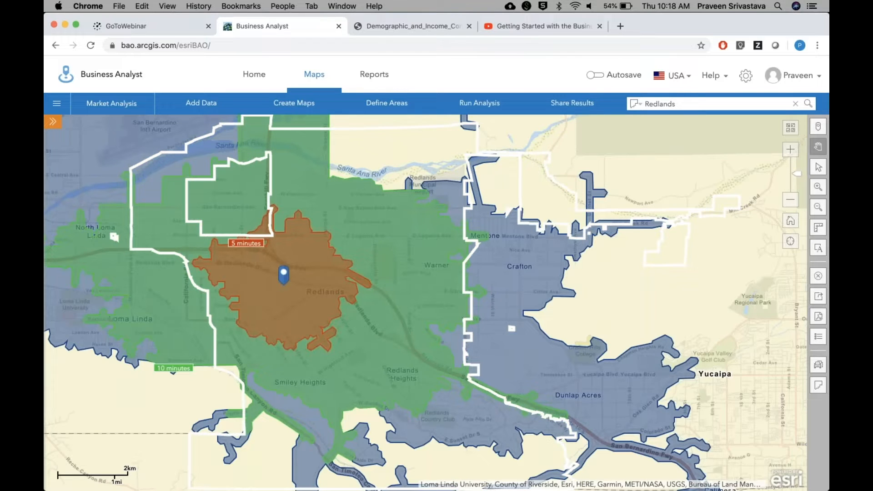
click(475, 132)
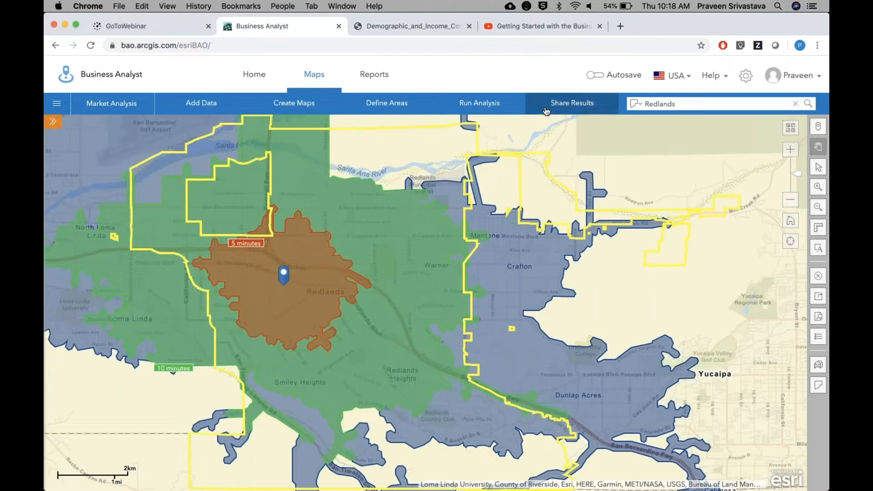
Step: Open the help documentation and expand its Create Maps, Define Areas and Run Analysis topics
click(717, 77)
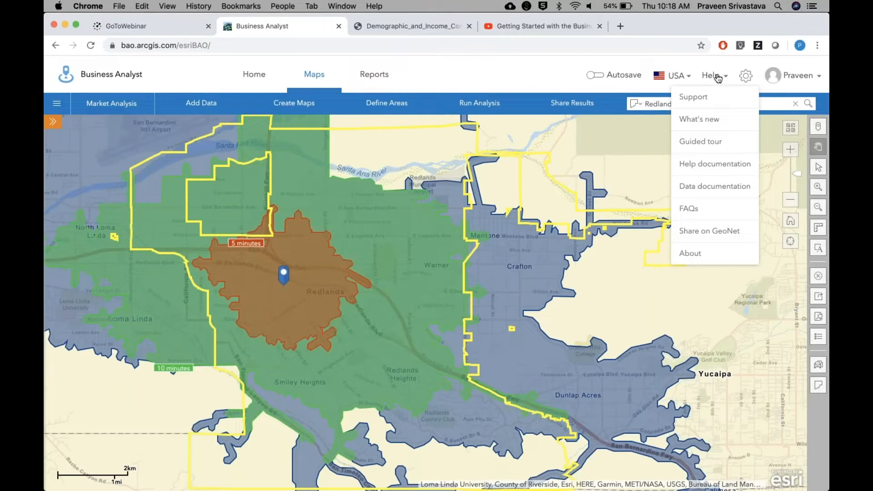
click(701, 169)
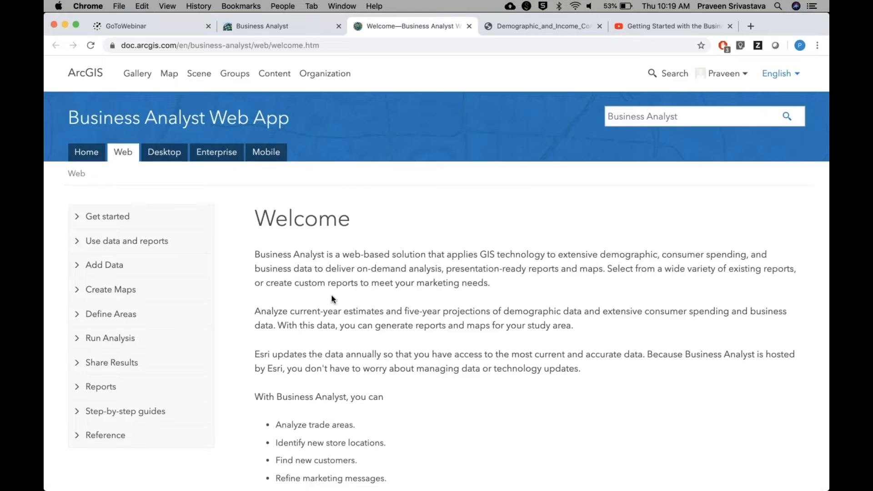
scroll(332, 296, down, 2)
click(119, 246)
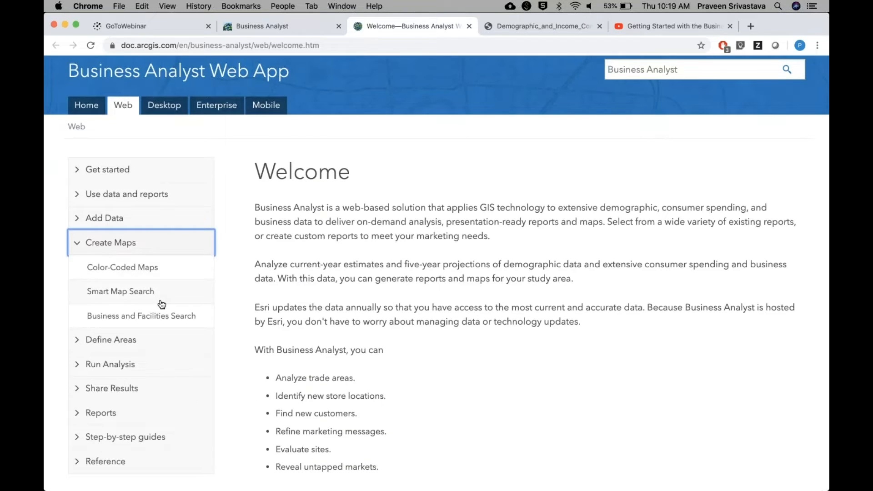
scroll(162, 291, down, 5)
click(141, 227)
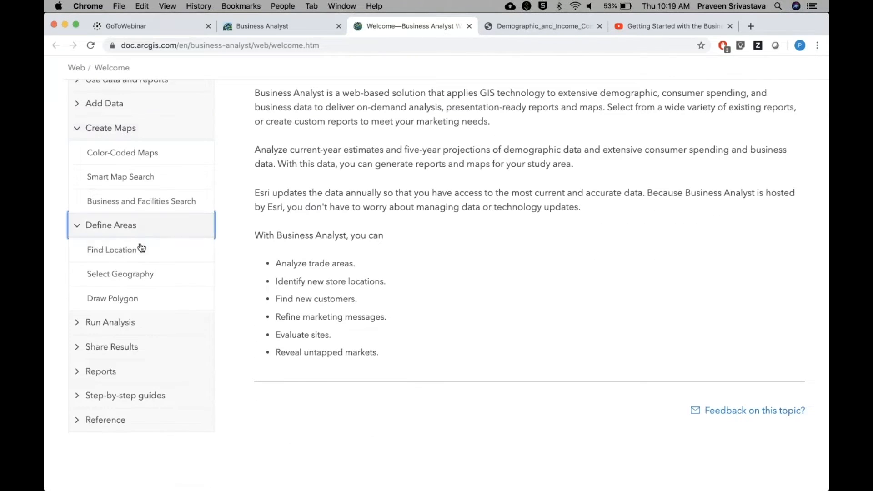
click(130, 322)
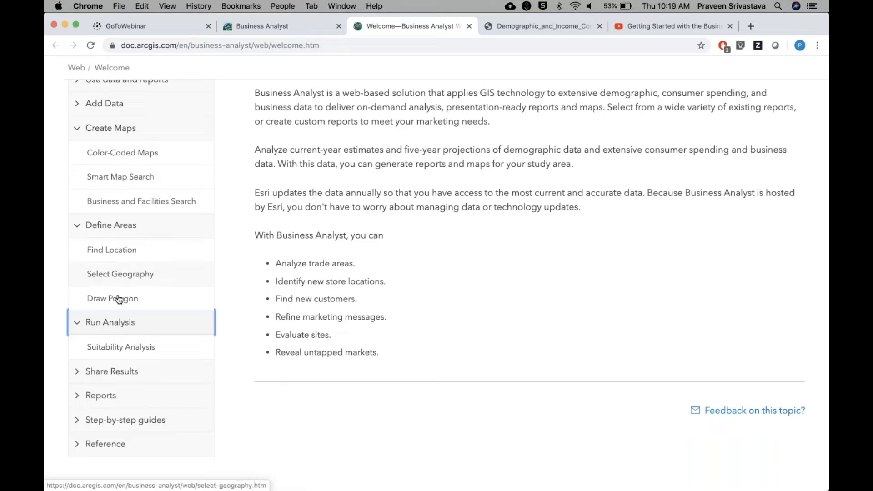
Step: Open the Suitability Analysis help topic and skim its contents
click(119, 346)
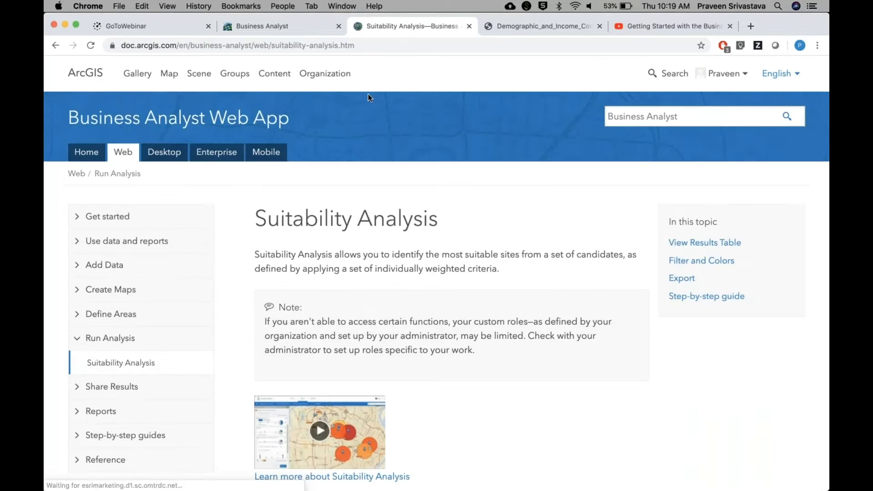
scroll(320, 273, down, 4)
scroll(320, 273, up, 4)
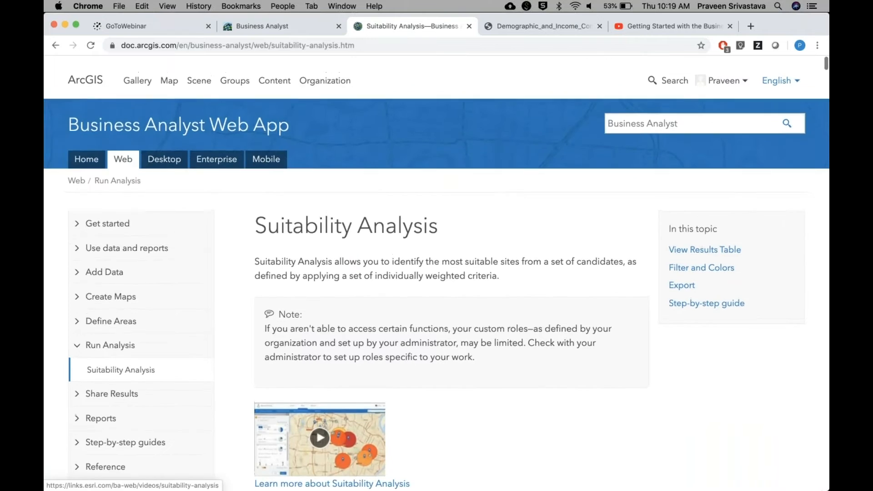
Step: Go back to Business Analyst, open the data documentation, and browse the United States topics in its Data section
click(282, 27)
click(724, 80)
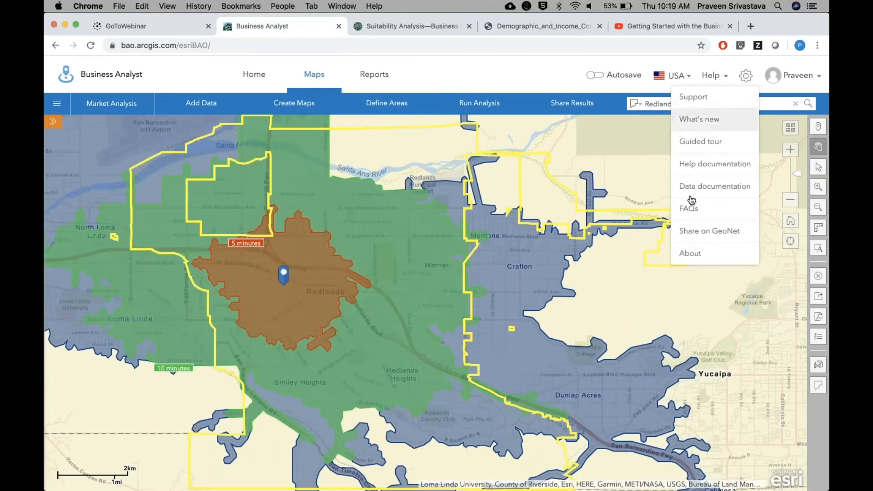
click(692, 193)
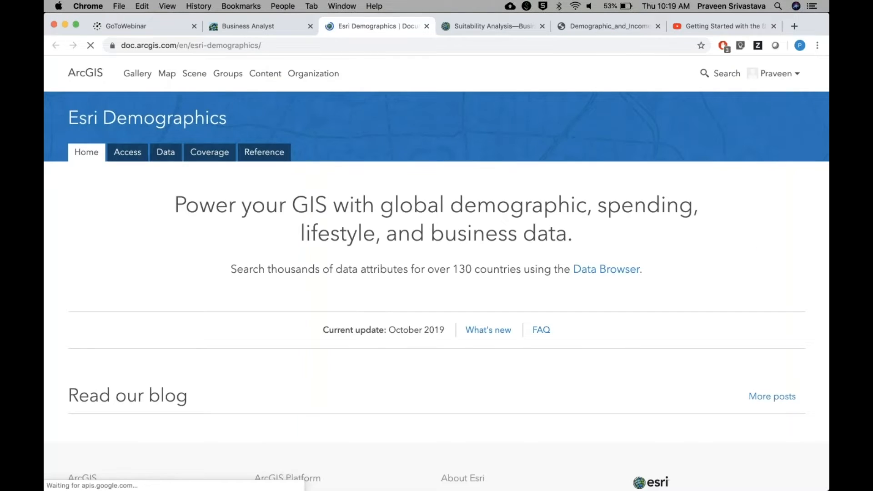
click(166, 153)
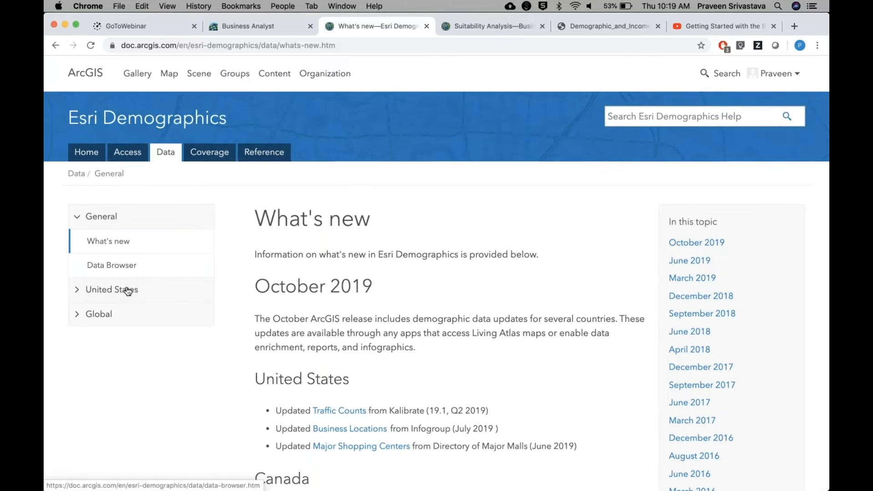
click(131, 289)
scroll(130, 289, down, 3)
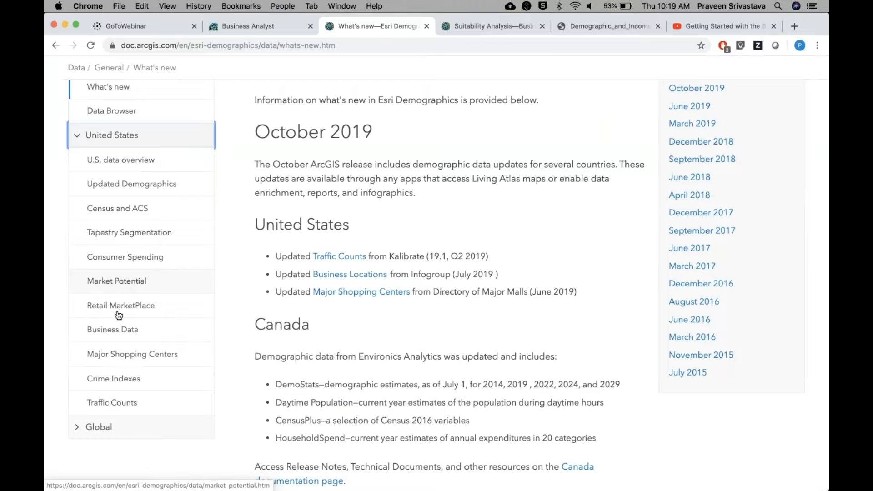
Step: Open the Business Data topic and review its vintage, available geographies, update frequency, methodology and sample reports
click(118, 335)
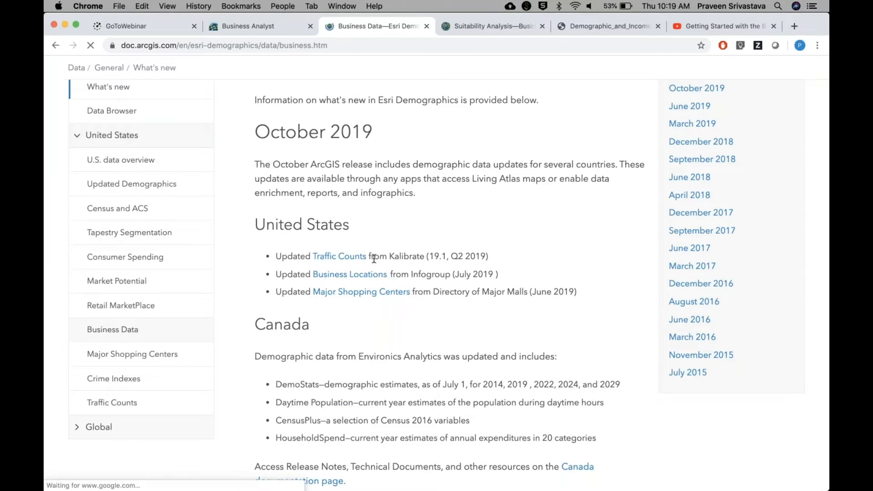
scroll(267, 255, down, 7)
scroll(437, 273, down, 3)
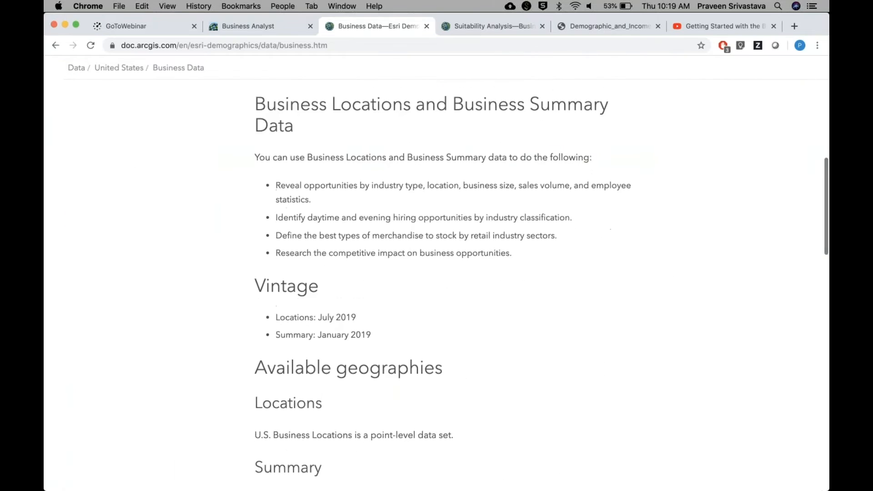
scroll(436, 272, down, 4)
scroll(429, 277, down, 2)
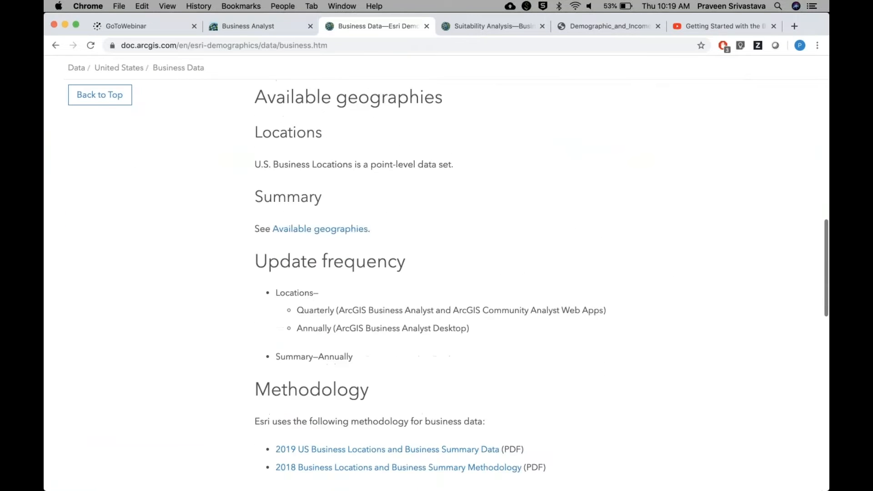
scroll(430, 277, up, 2)
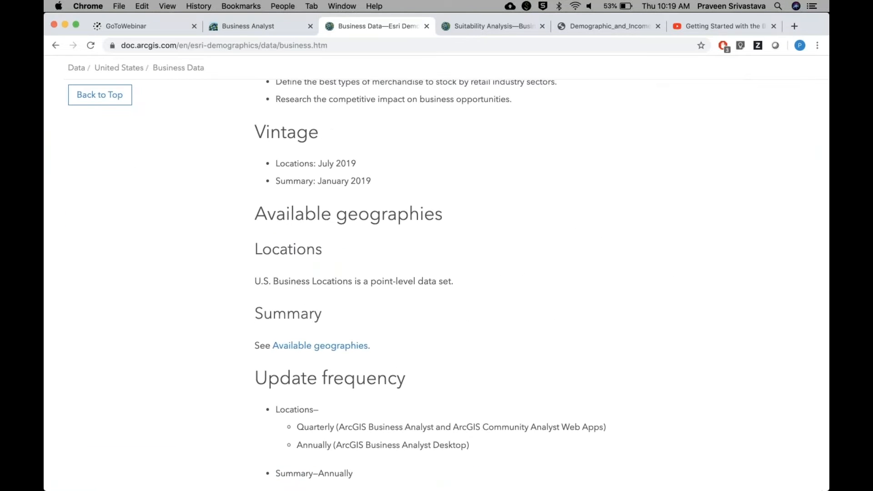
scroll(437, 273, down, 5)
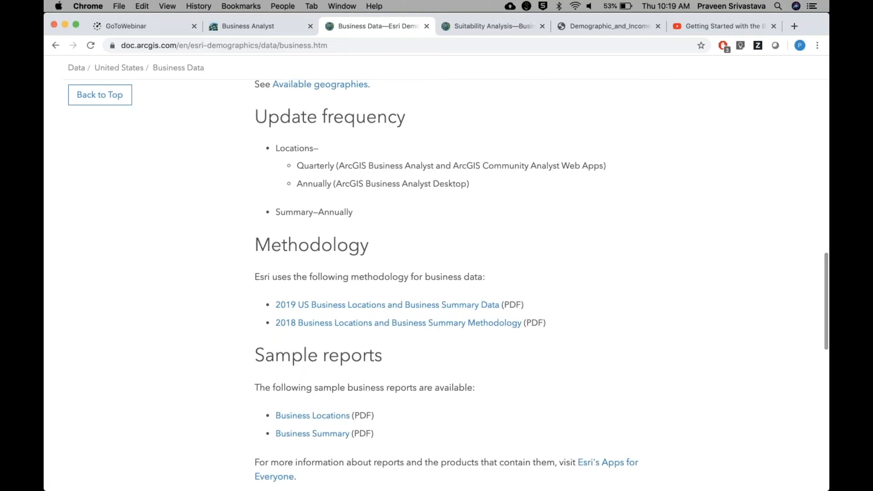
Step: Back on the Business Analyst map, clear the Redlands search and browse the list of available countries
click(264, 27)
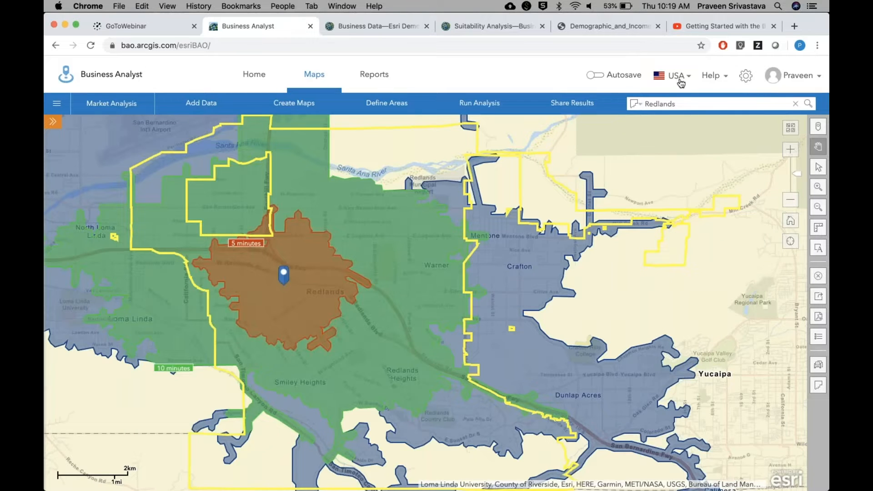
click(795, 104)
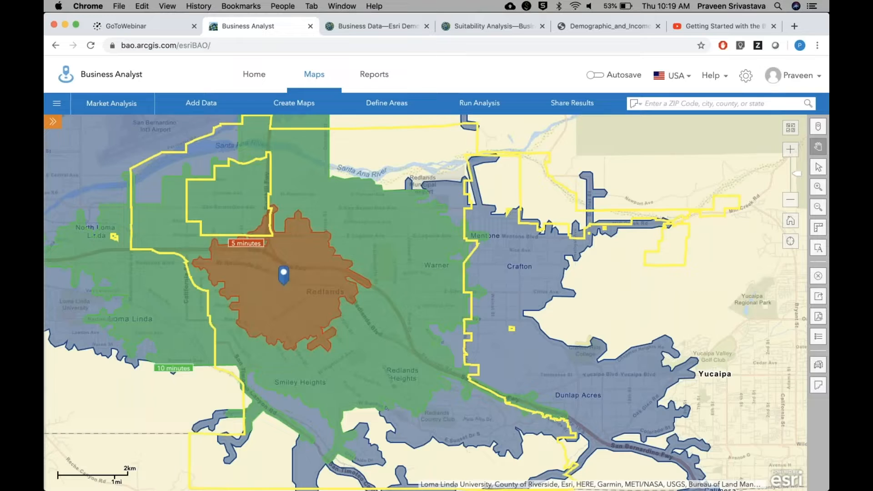
click(683, 79)
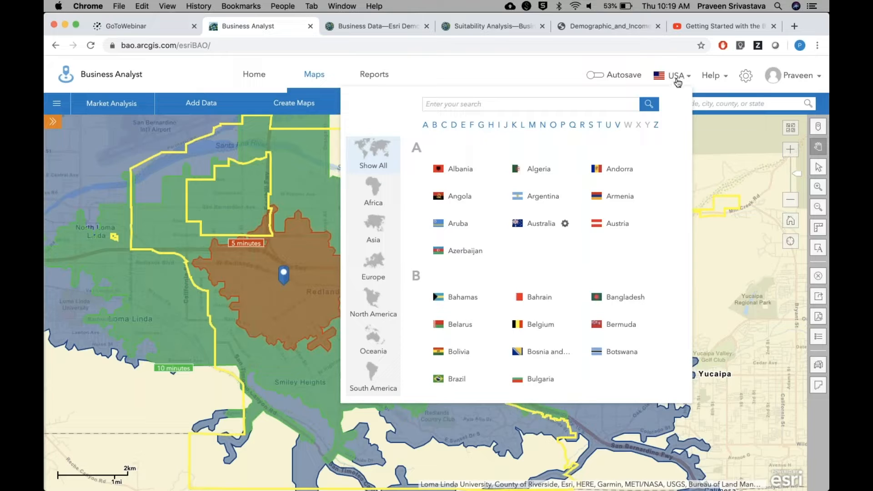
scroll(563, 214, down, 1)
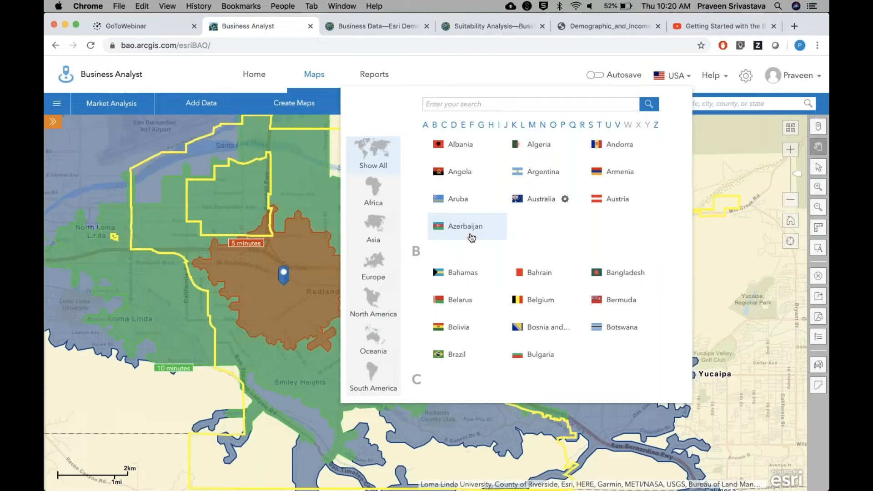
click(677, 76)
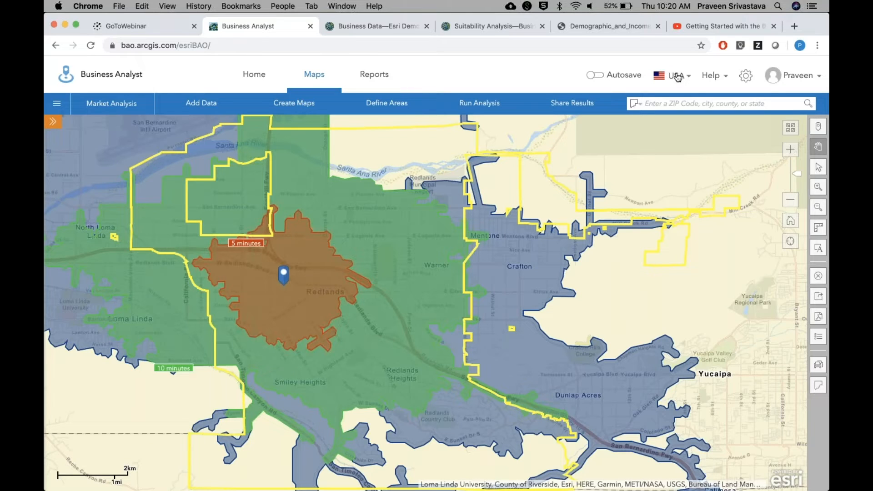
key(super+Tab)
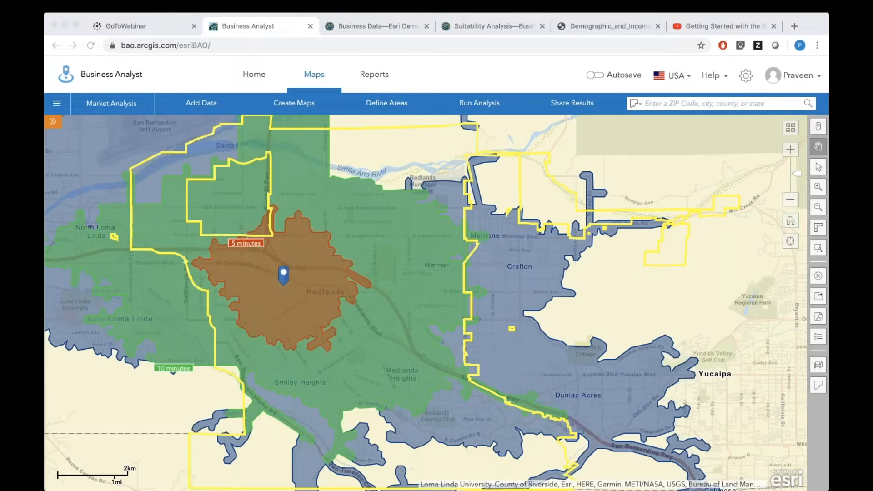
click(554, 162)
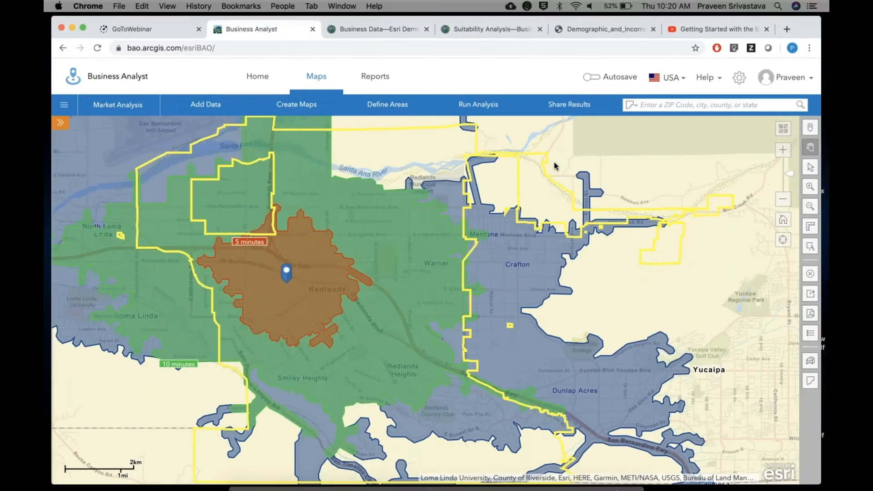
key(ctrl+Up)
click(579, 466)
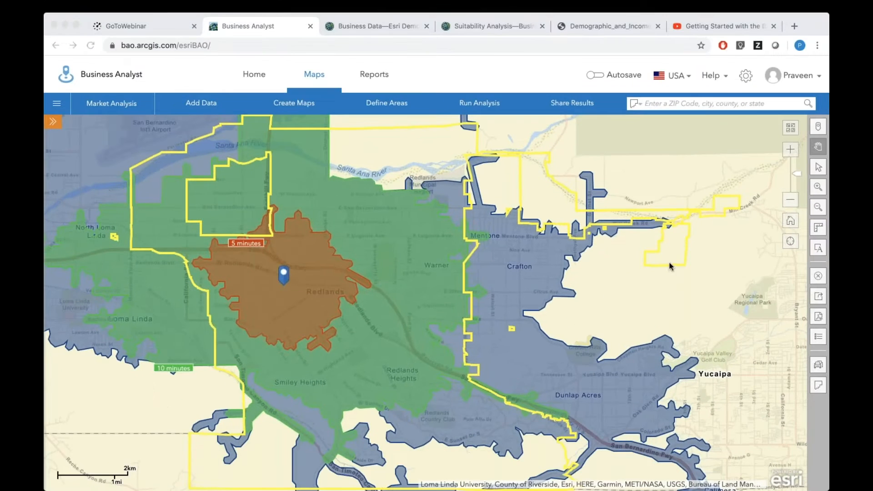
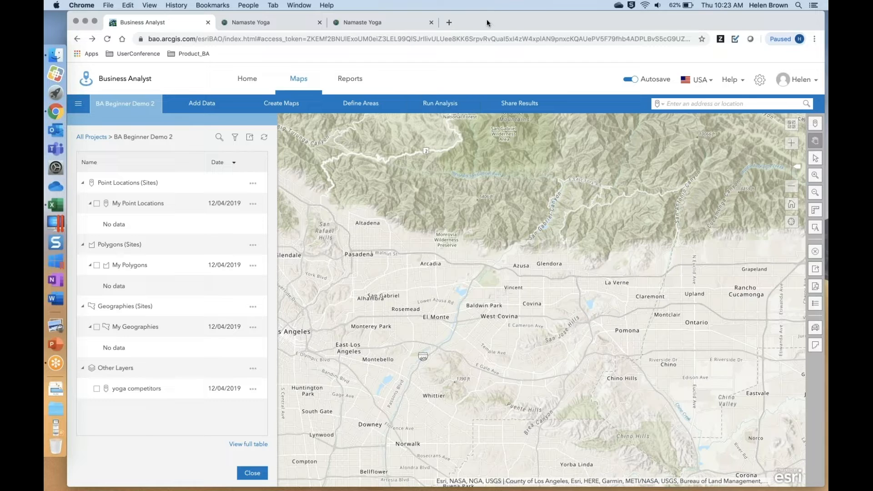
Step: Move the browser window down the desktop and switch to the BAWA Beginner Custom Data2 workbook in Excel to view the site list
drag(486, 31, 486, 64)
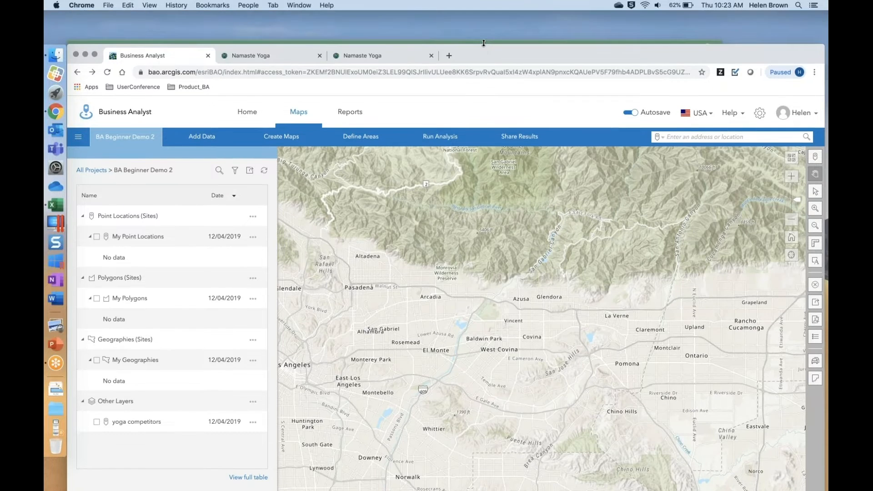
key(super+Tab)
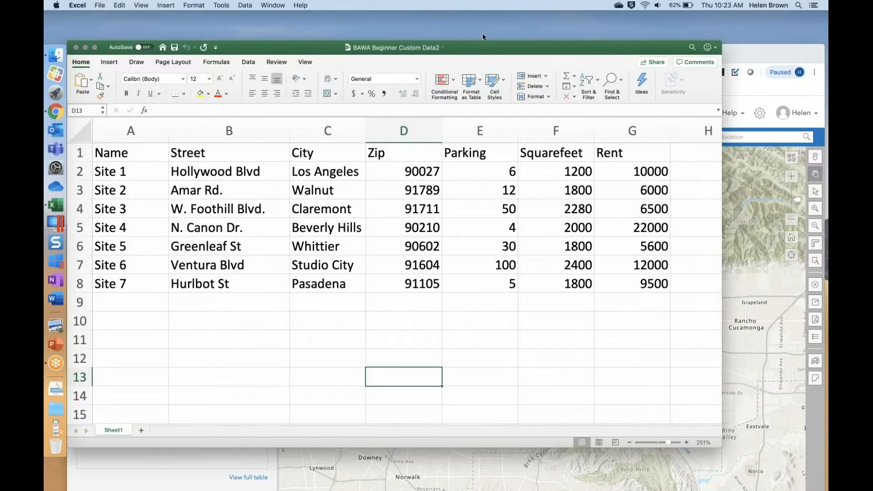
Step: Review the site list in the workbook, and switch back to the Business Analyst browser window, moving it to the top of the desktop
drag(482, 47, 482, 18)
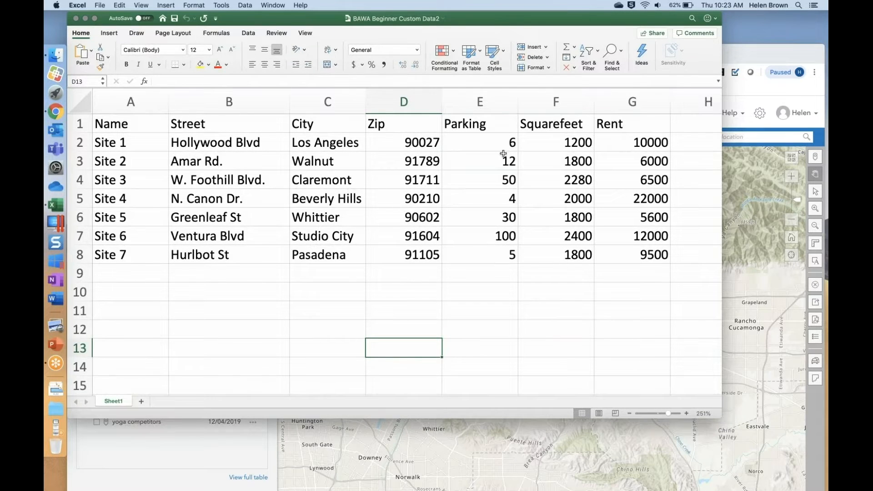
click(565, 316)
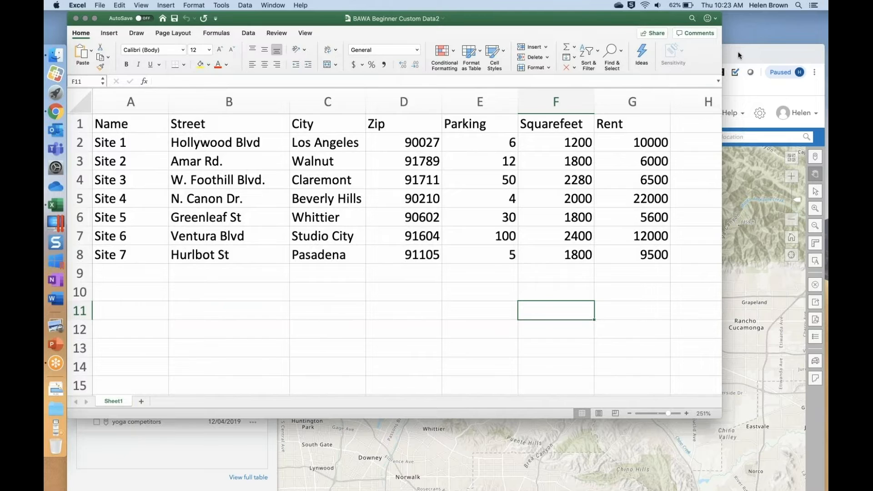
drag(738, 51, 728, 18)
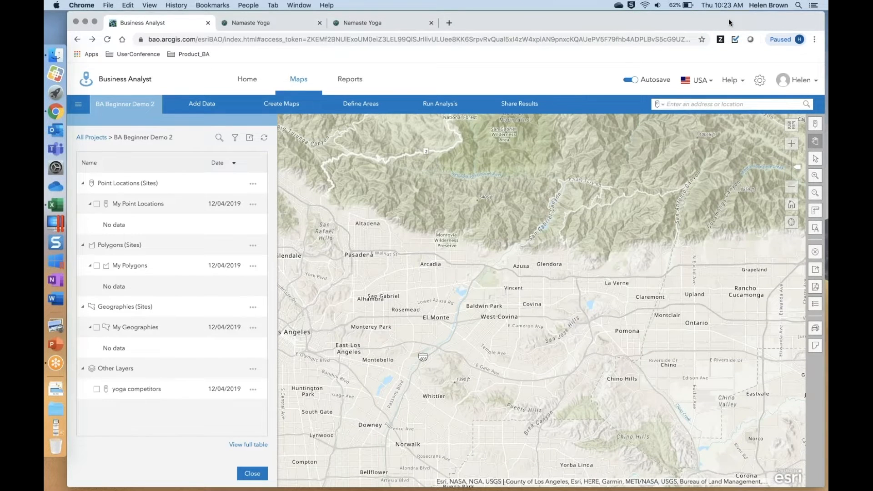
Step: Start a file import and load BAWA Beginner Custom Data.xlsx from the Desktop
click(215, 105)
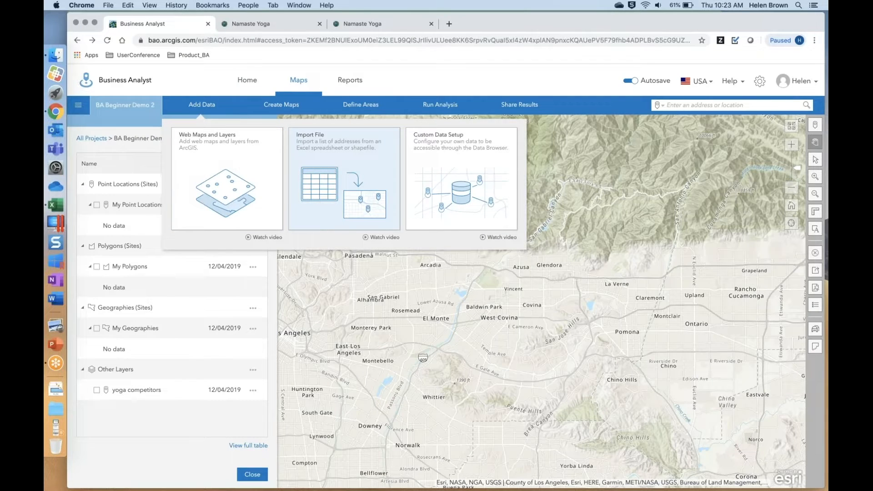
click(332, 171)
click(172, 172)
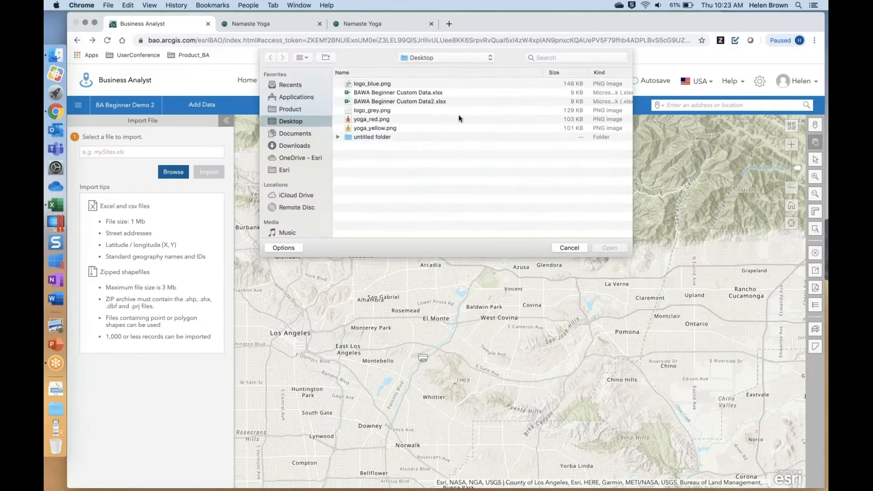
click(437, 94)
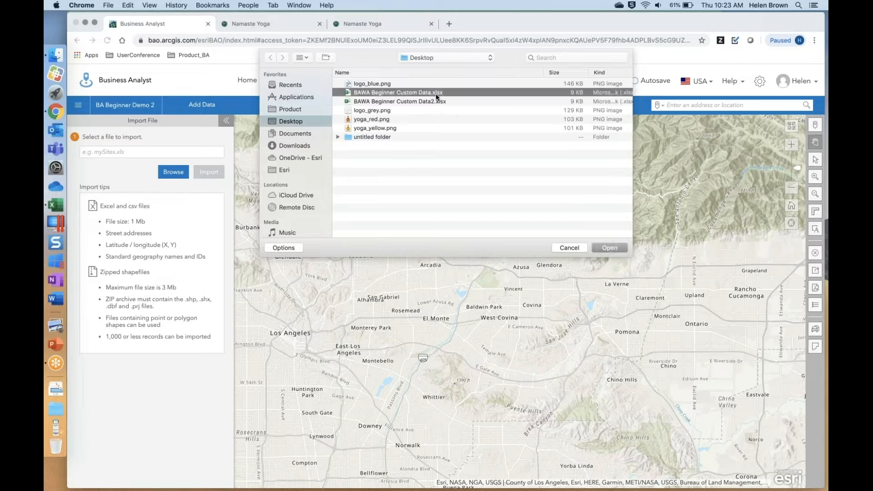
click(603, 248)
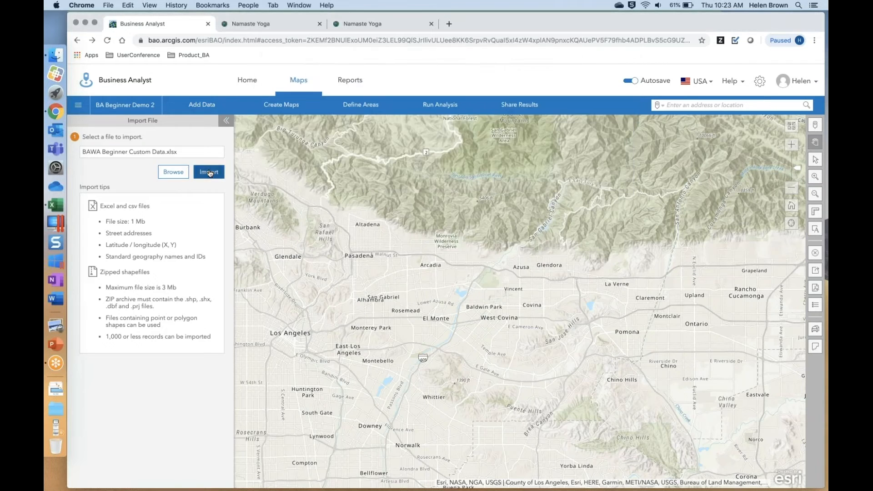
click(210, 173)
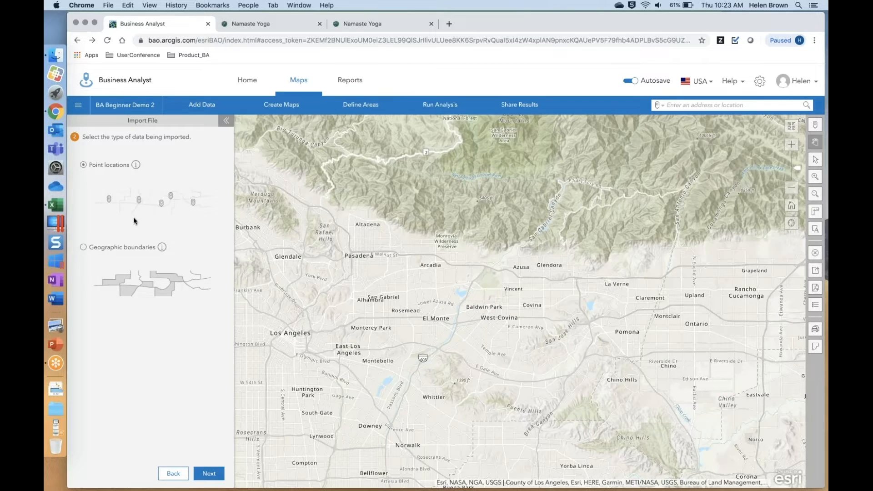
Step: Import the rows as point locations, accepting the matched Street, City and Zip columns and the single-symbol clustered style
click(209, 474)
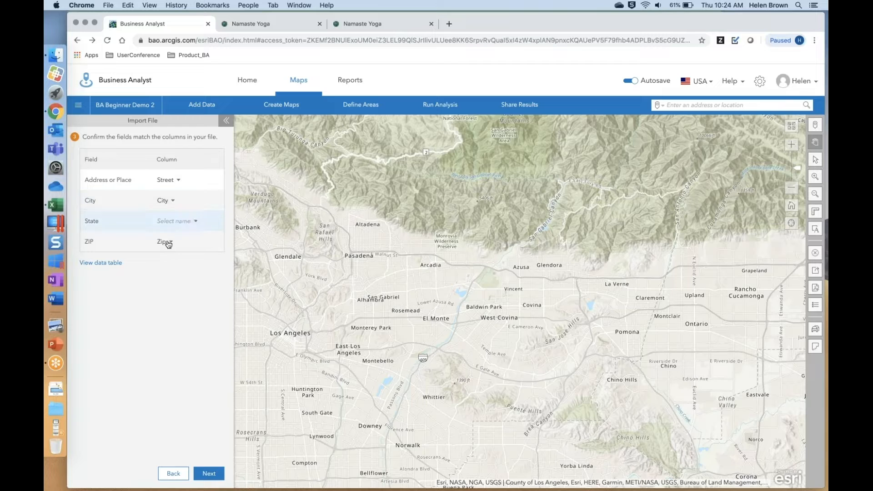
click(209, 473)
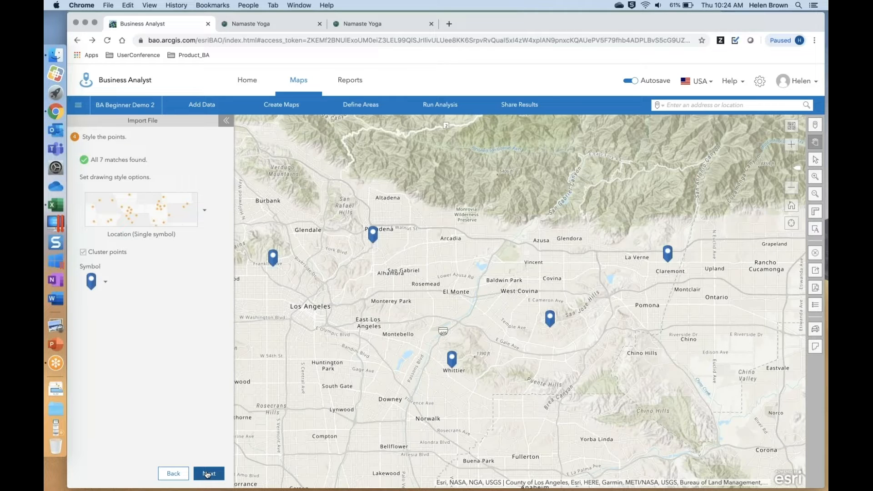
click(207, 474)
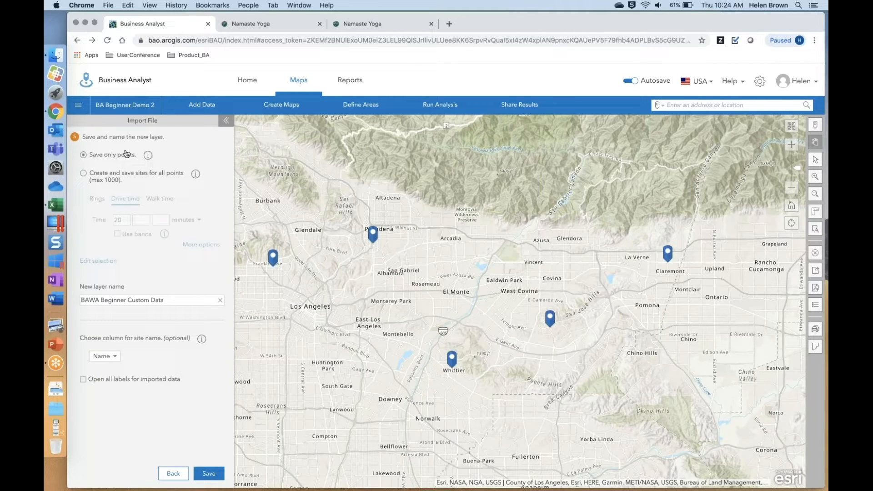
Step: Save the imported points as 20-minute drive-time sites in a layer named "potential yoga sites", using the Name column for site names
click(84, 174)
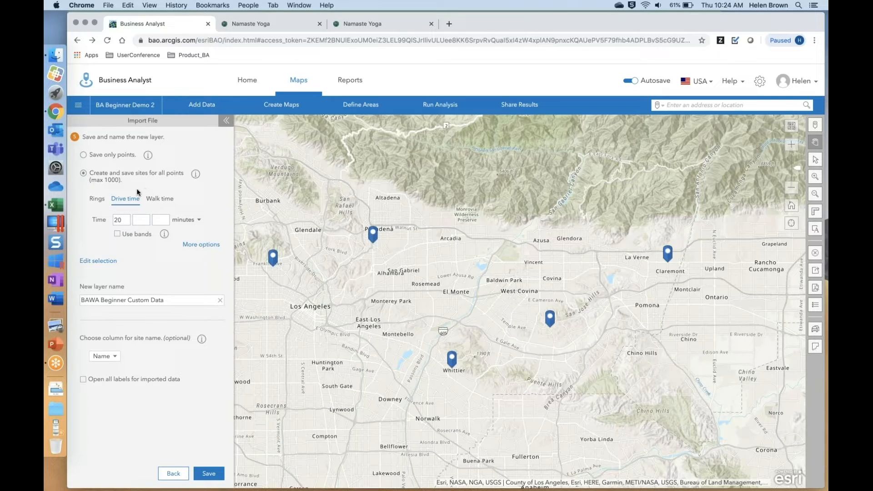
click(123, 220)
drag(180, 297, 80, 299)
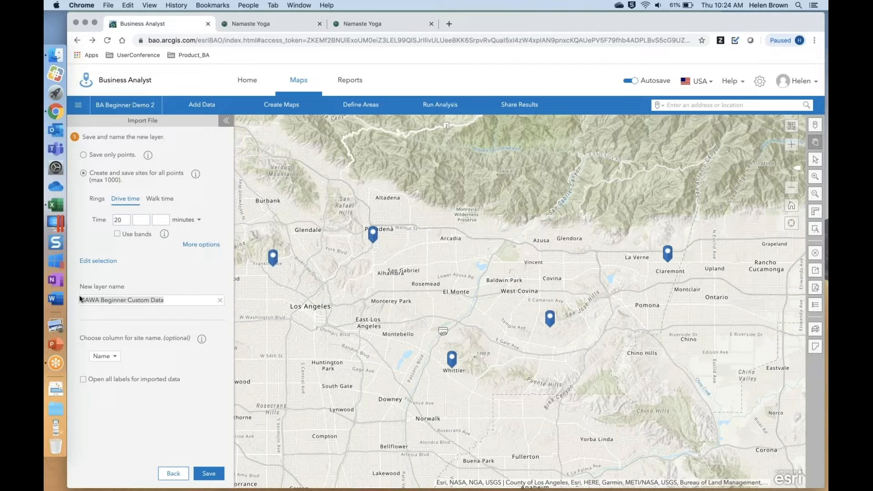
text(potential yoga sites)
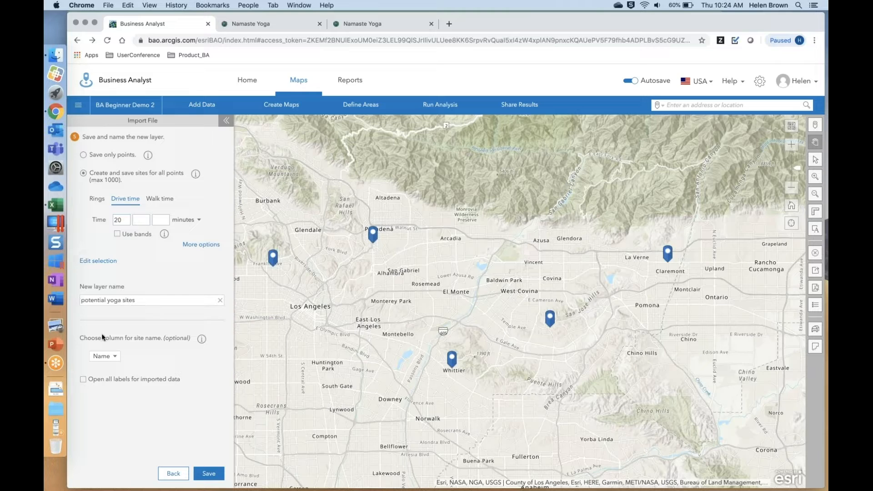
click(116, 357)
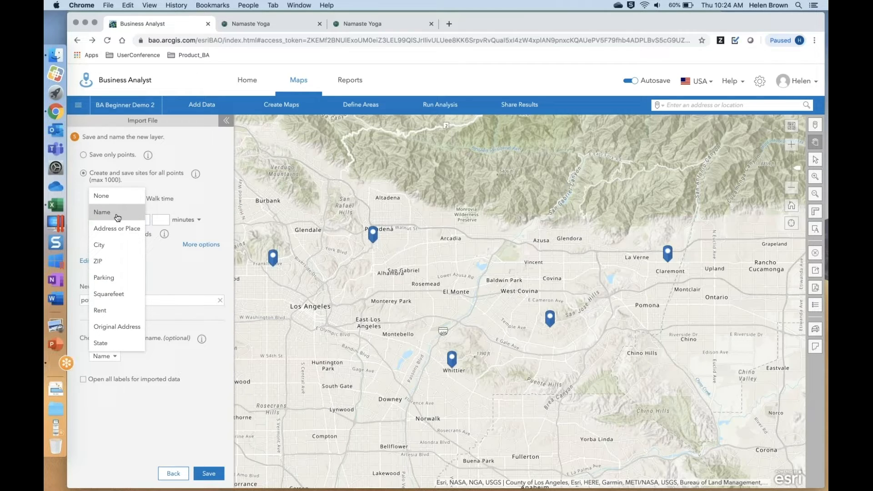
click(164, 273)
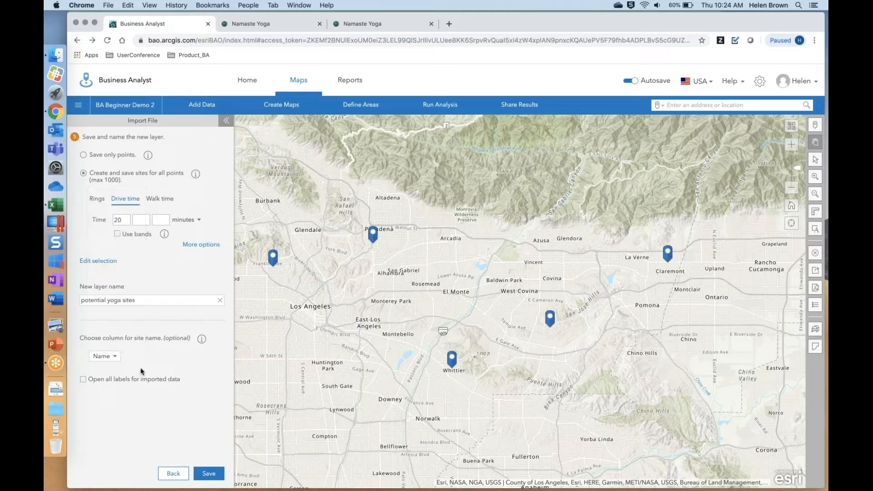
click(207, 474)
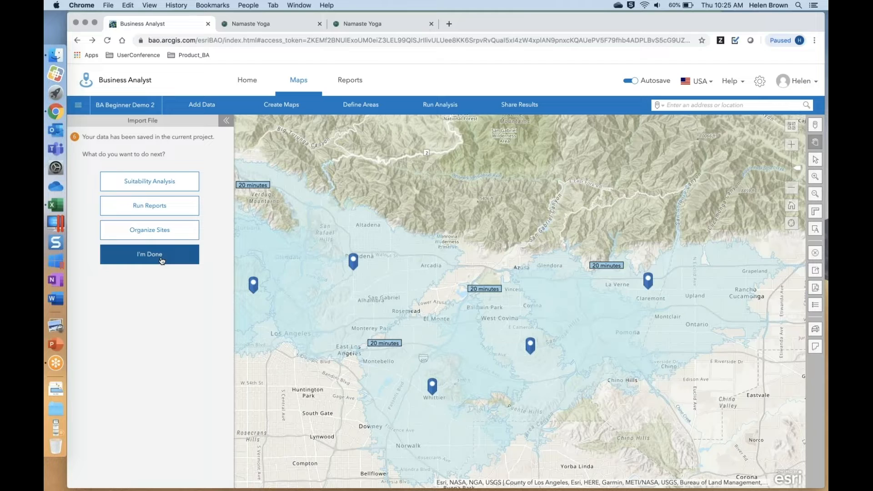
click(161, 260)
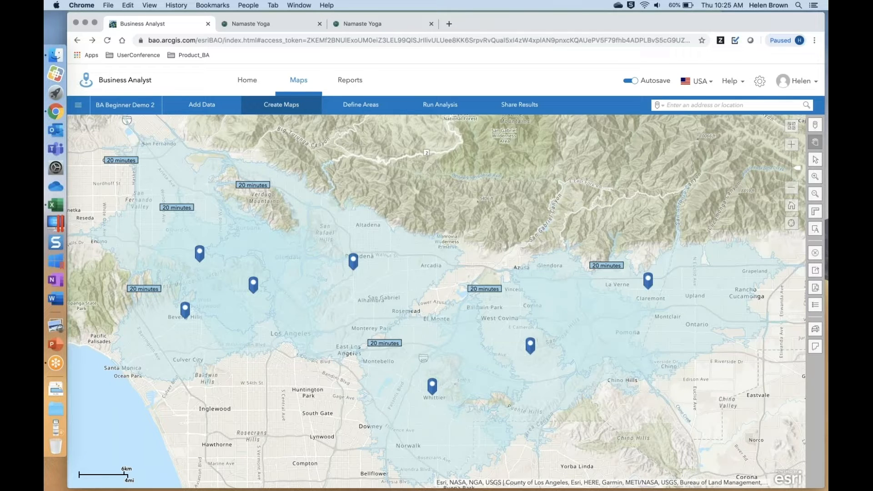
Step: Run a Business and Facilities Search for "yoga" by keyword, without code search and with a limit of 5000 results
click(282, 105)
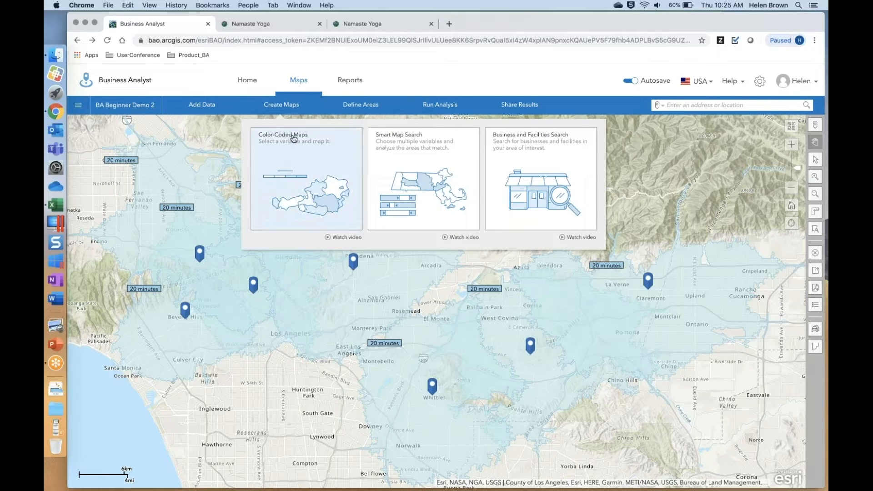
click(551, 170)
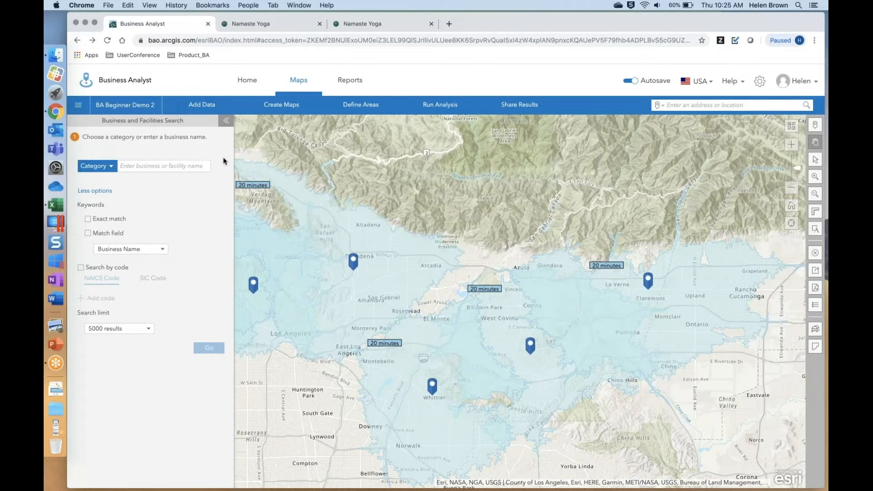
click(107, 169)
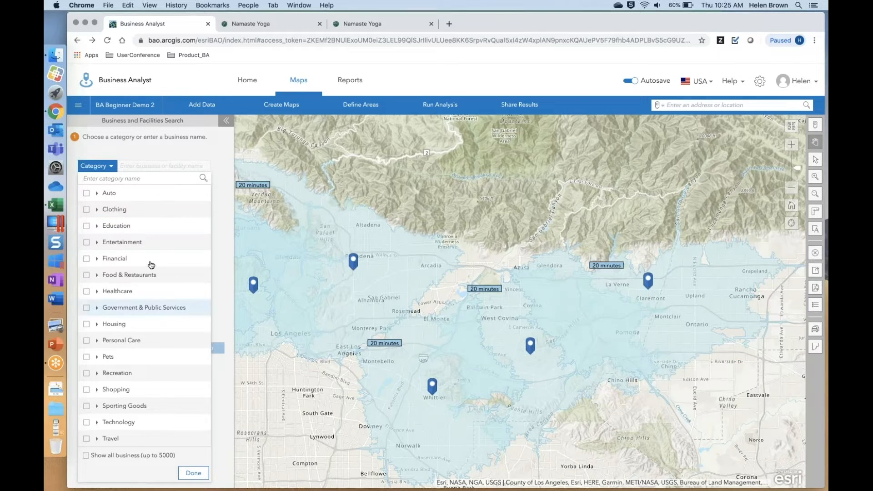
click(216, 231)
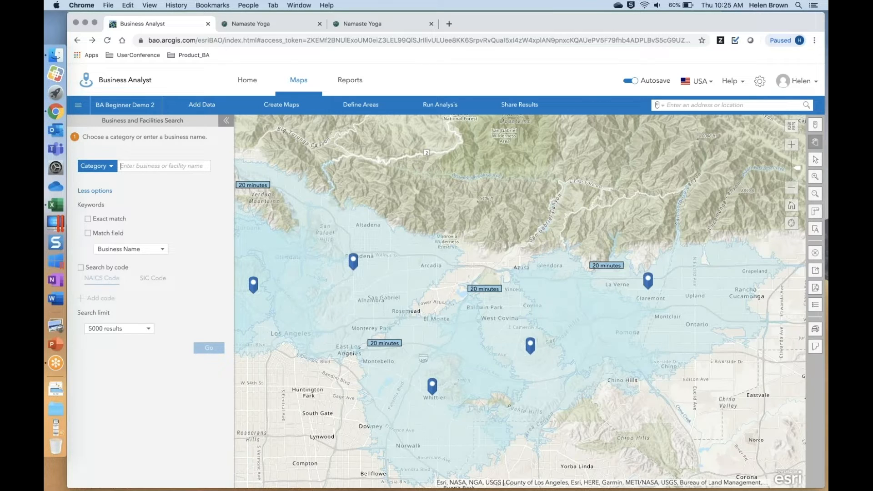
text(yoga)
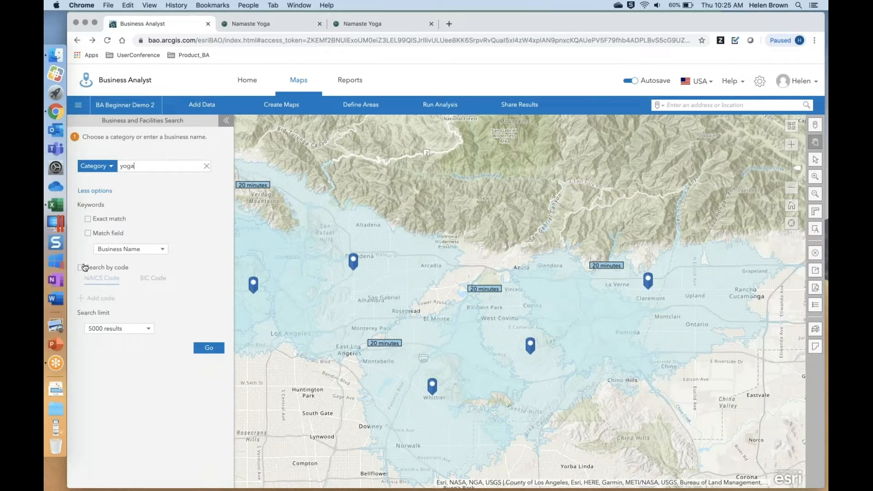
click(86, 269)
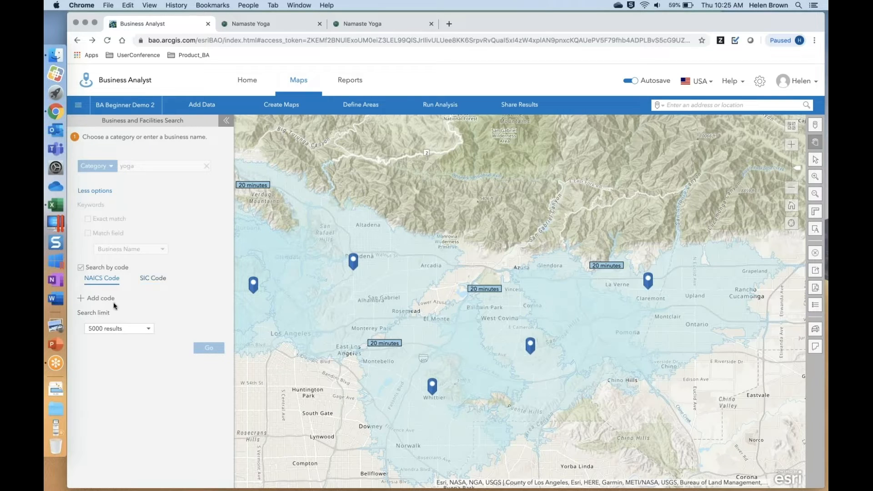
click(81, 267)
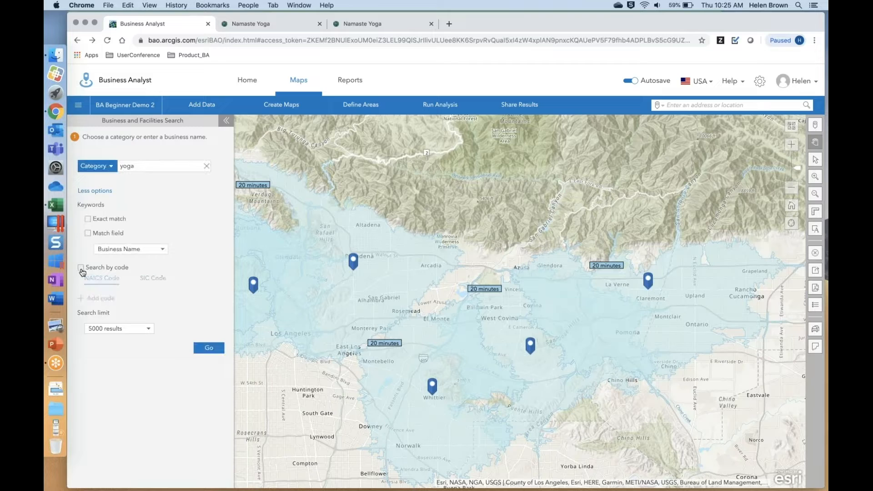
click(207, 347)
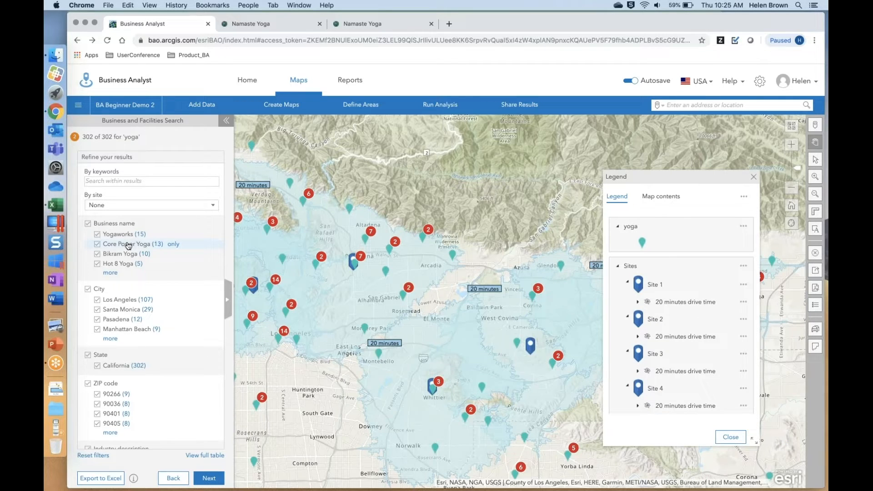
Step: Filter the yoga results to a minimum sales volume of $1,500,000 and close the legend
click(110, 273)
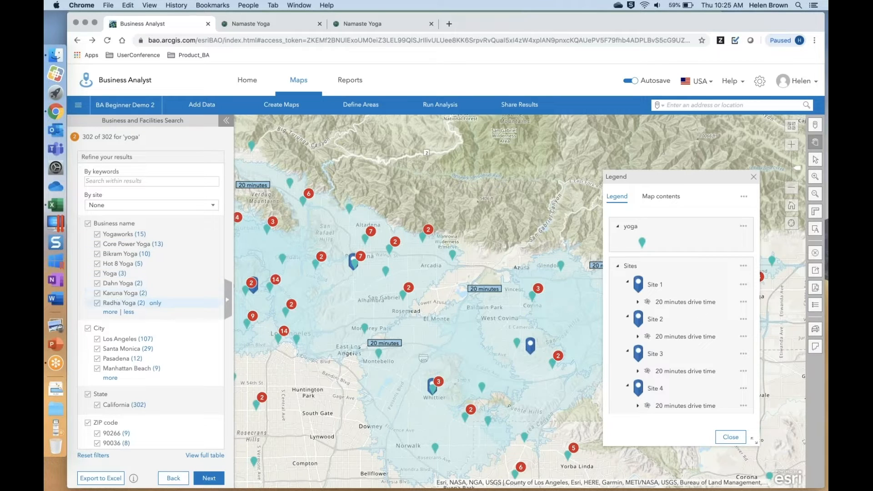
scroll(137, 302, down, 5)
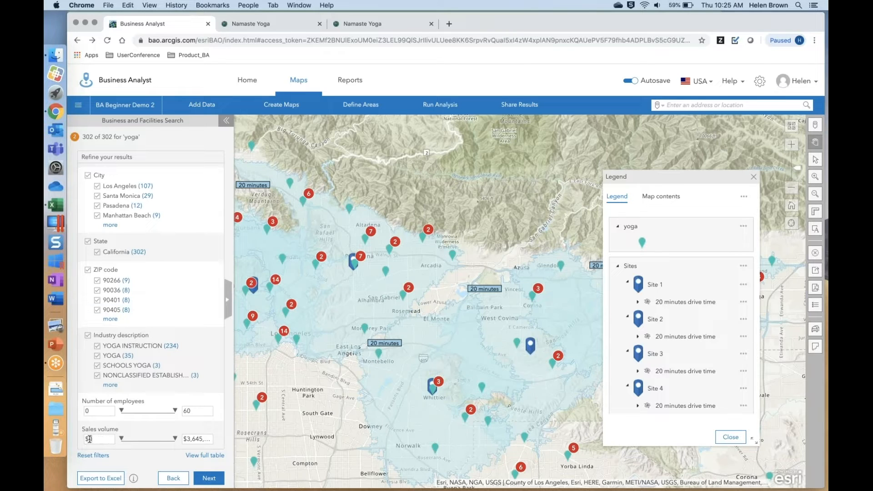
text(1500000)
key(Return)
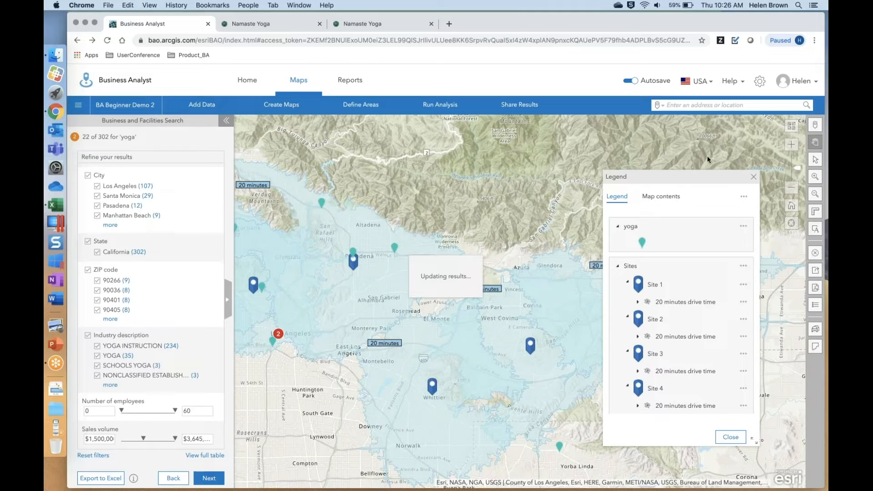
click(753, 177)
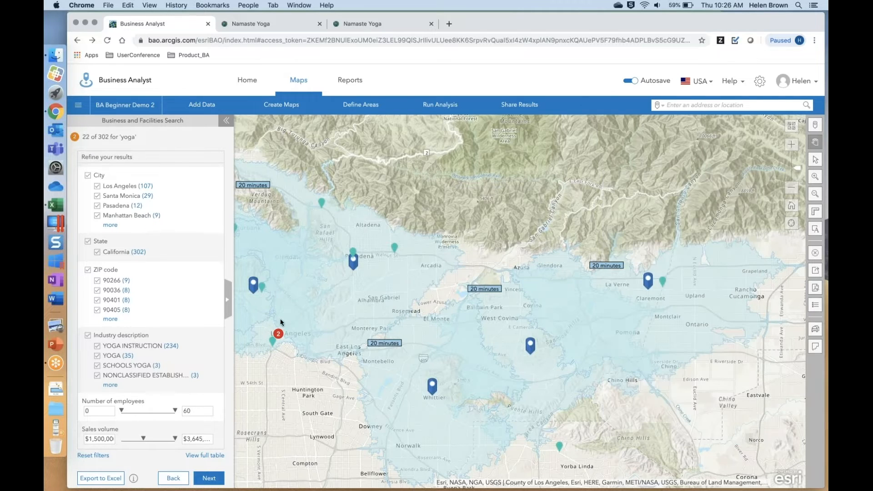
Step: Keep the single-symbol clustered style, save the results as a layer named "yoga competitors", and finish the business search
click(208, 478)
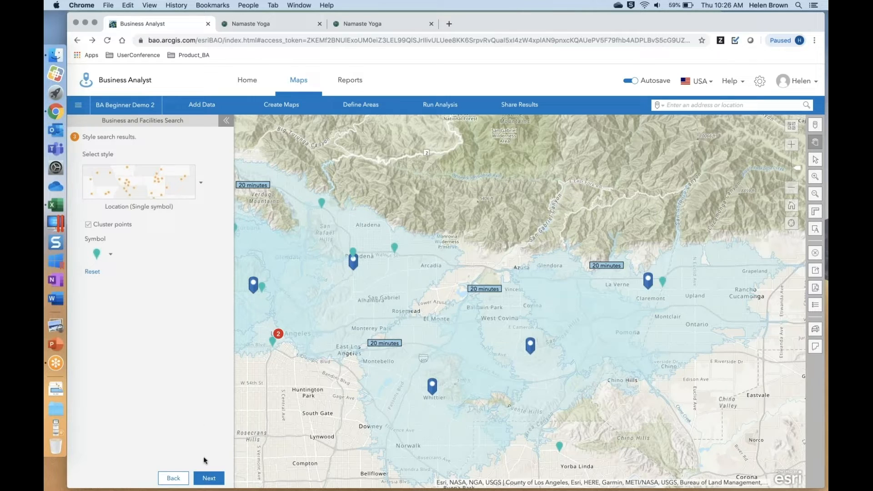
click(207, 478)
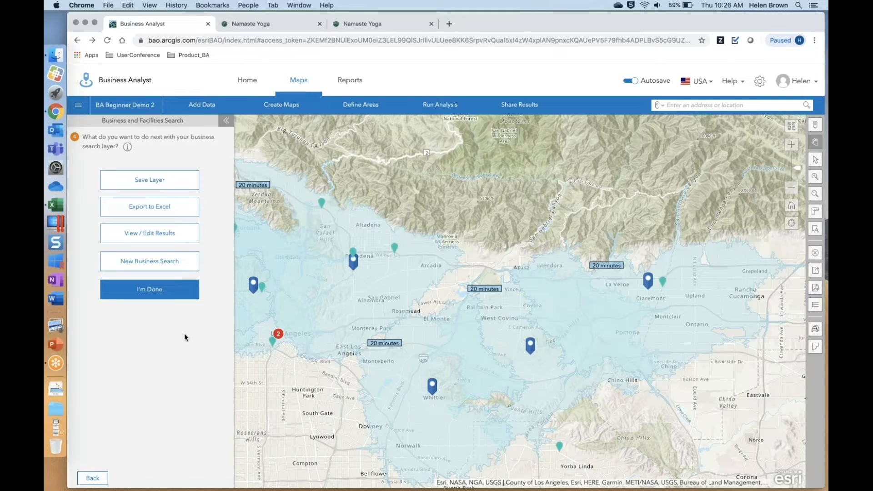
click(186, 185)
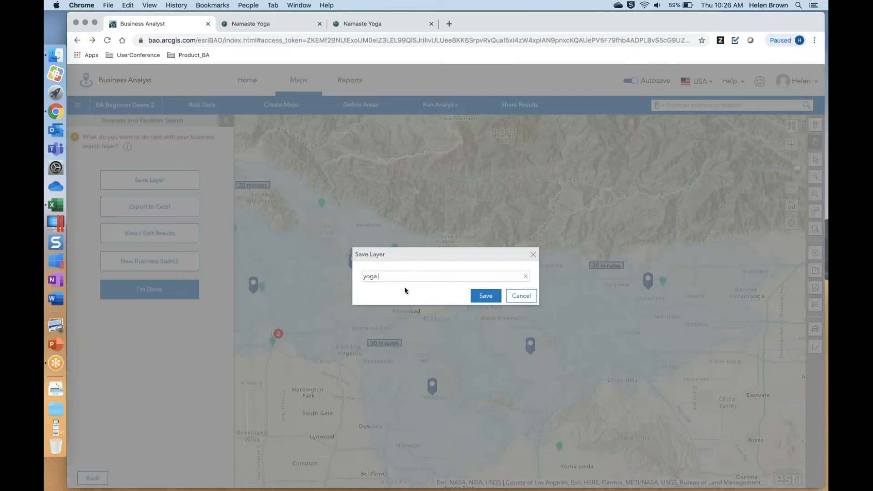
text(competitors)
click(485, 296)
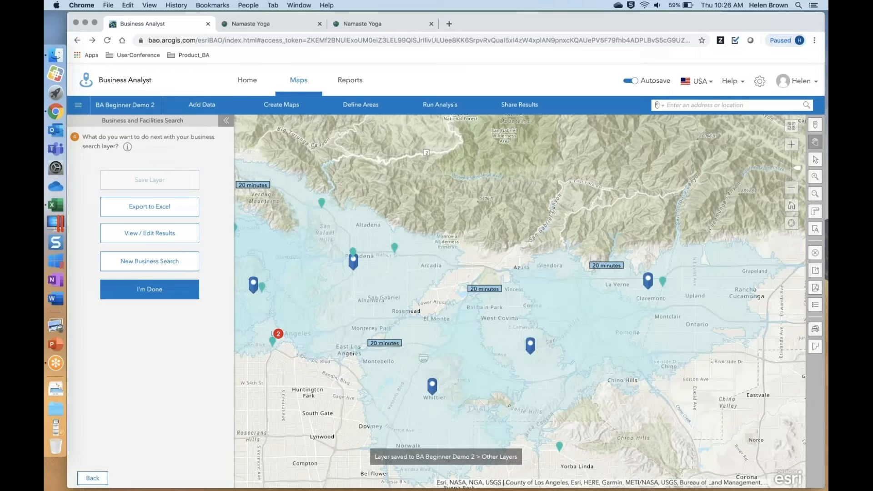
click(176, 289)
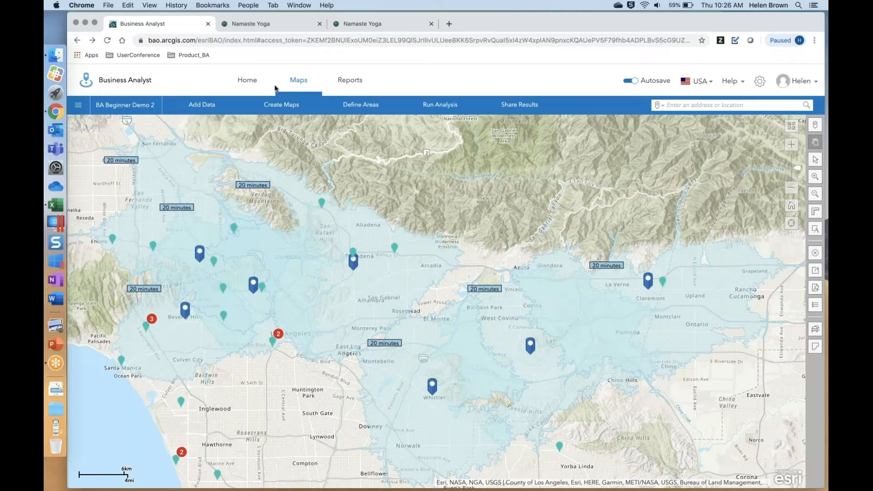
Step: Start a Suitability Analysis from the features on the map, using the Sites layer with all seven sites selected
click(439, 105)
click(453, 166)
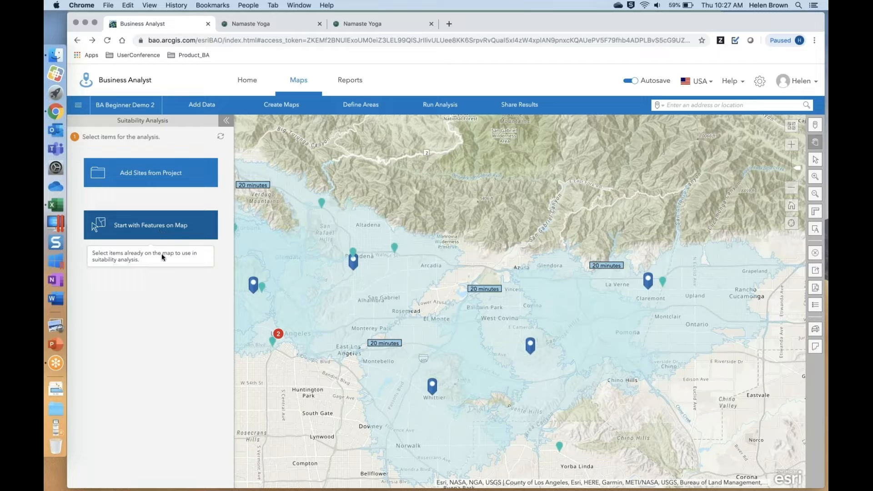
click(150, 225)
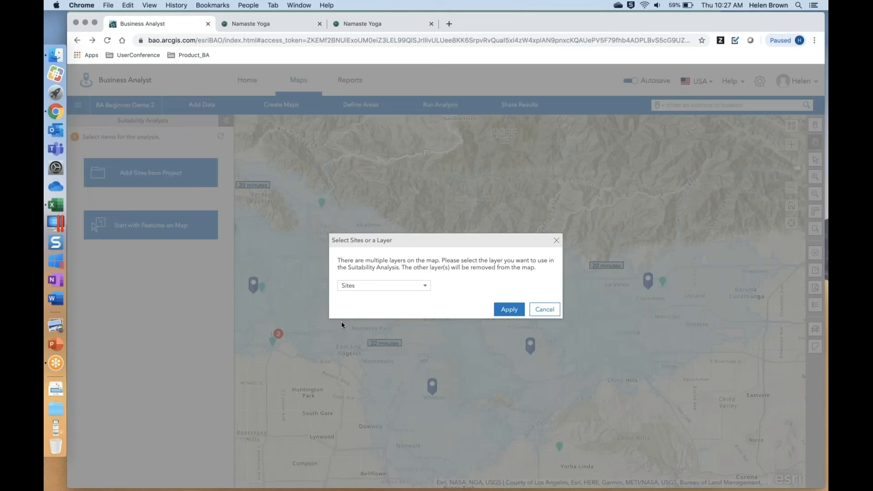
click(373, 286)
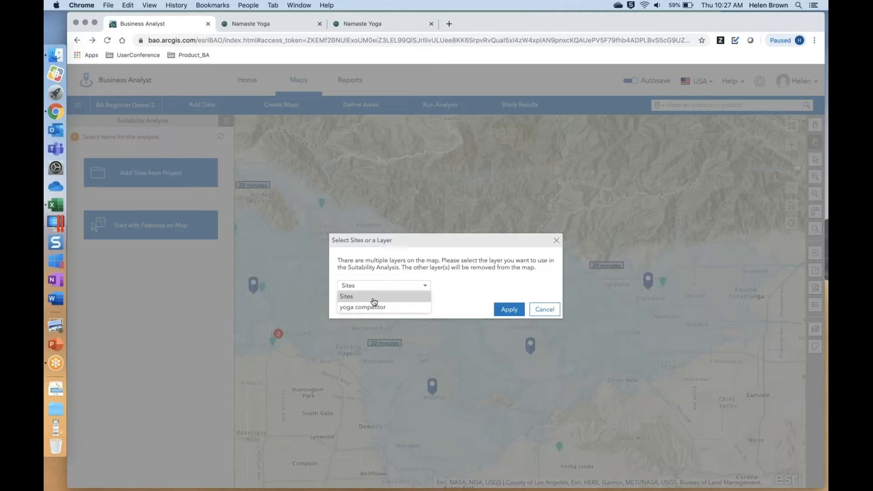
click(374, 297)
click(510, 310)
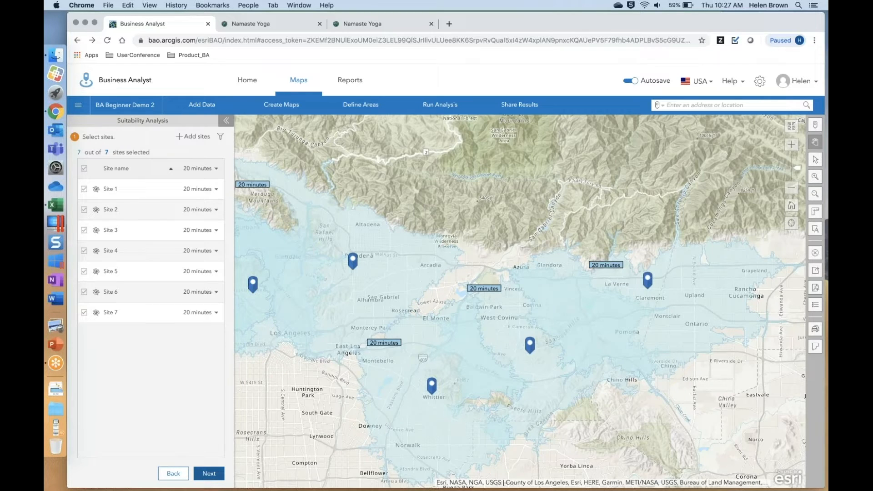
click(209, 473)
Step: Add the "yoga competitor" point layer as a criterion of the suitability analysis
click(156, 259)
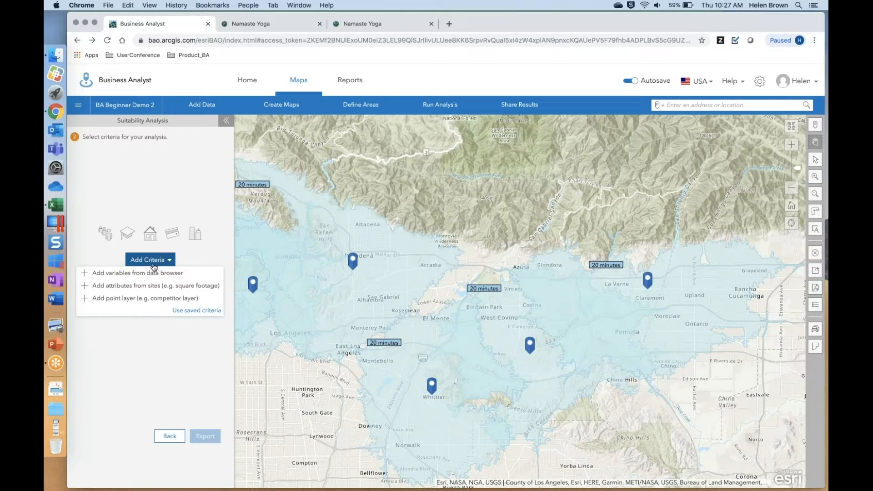
click(138, 299)
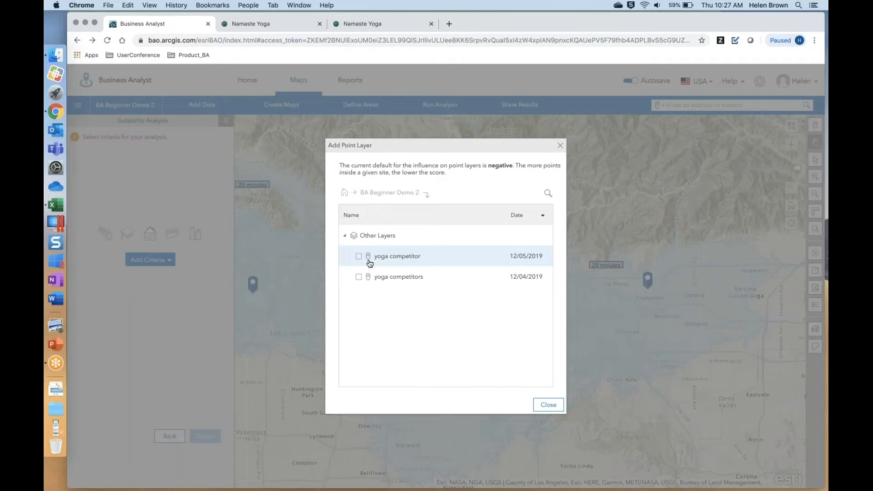
click(359, 258)
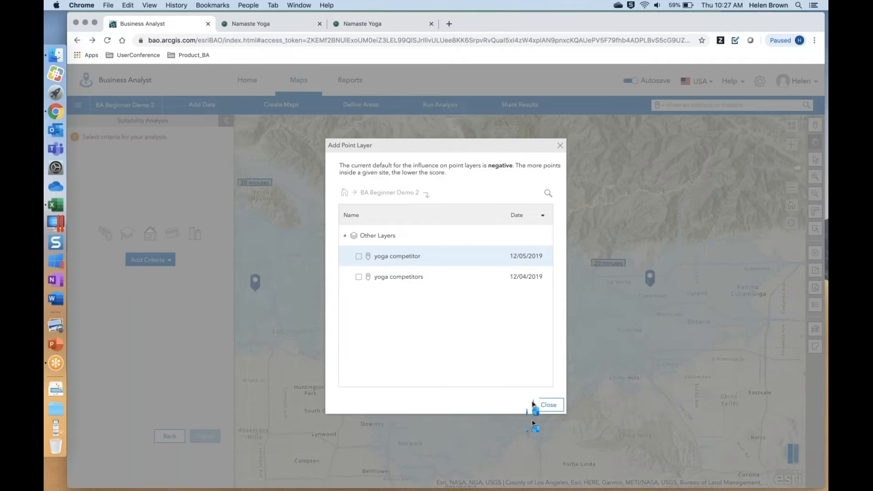
click(548, 405)
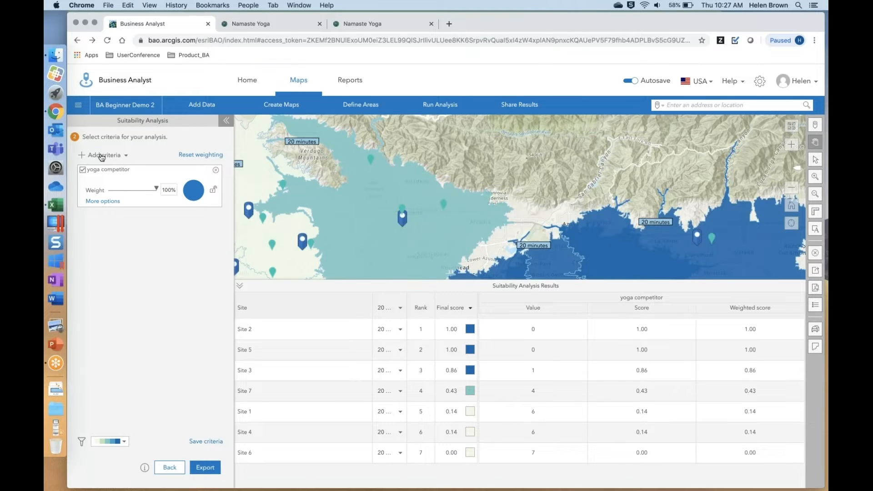
Step: Add the site attributes Parking and Rent as suitability criteria
click(102, 156)
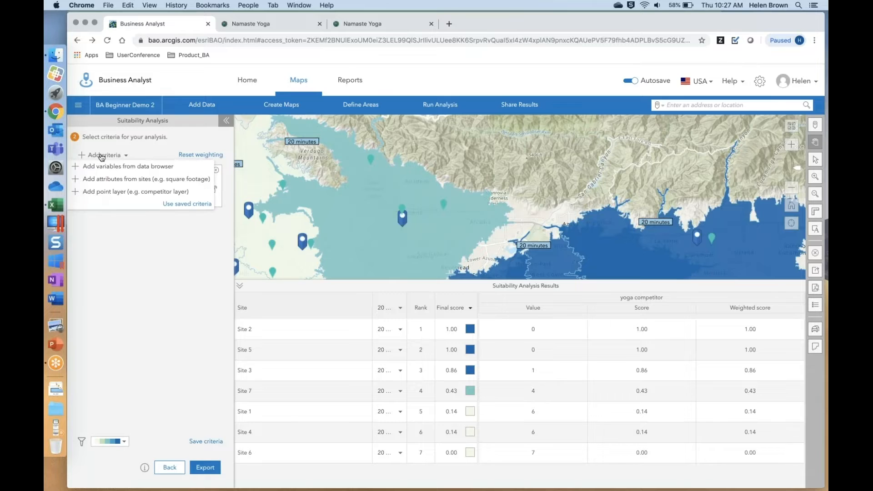
click(106, 180)
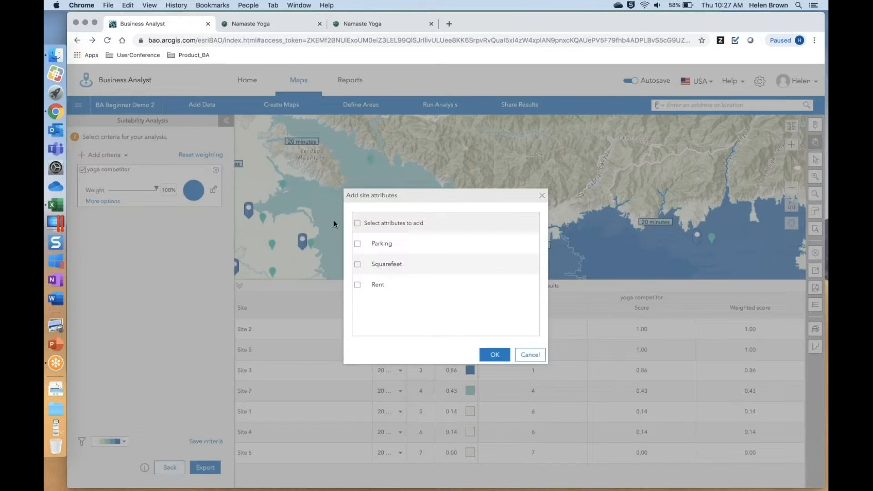
click(357, 245)
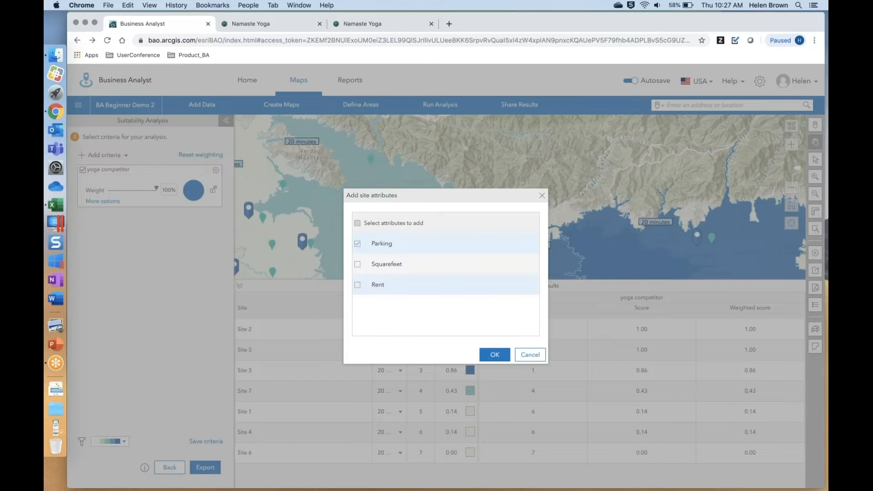
click(497, 356)
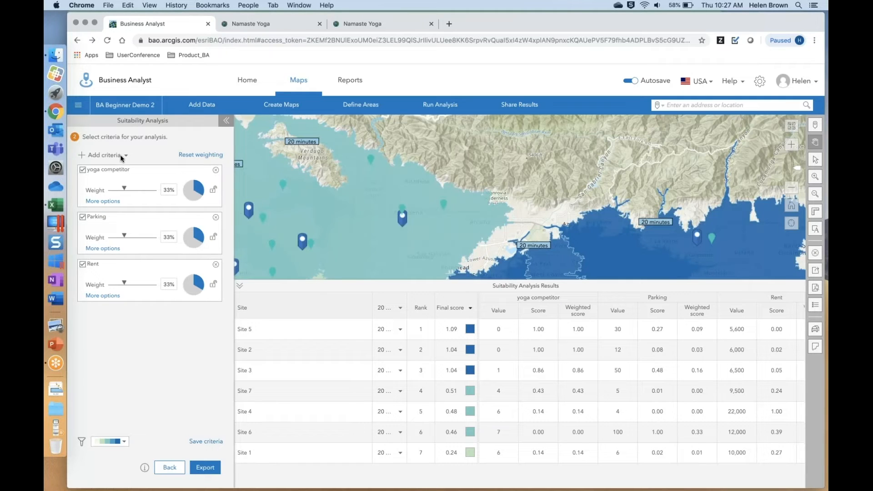
Step: Open the data browser for more criteria and select 2019 Median Household Income (Esri) from the Income category
click(122, 156)
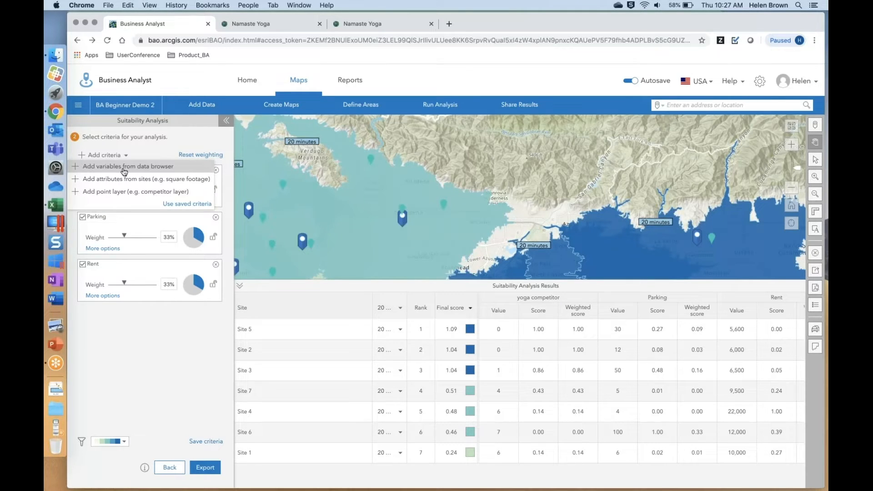
click(124, 168)
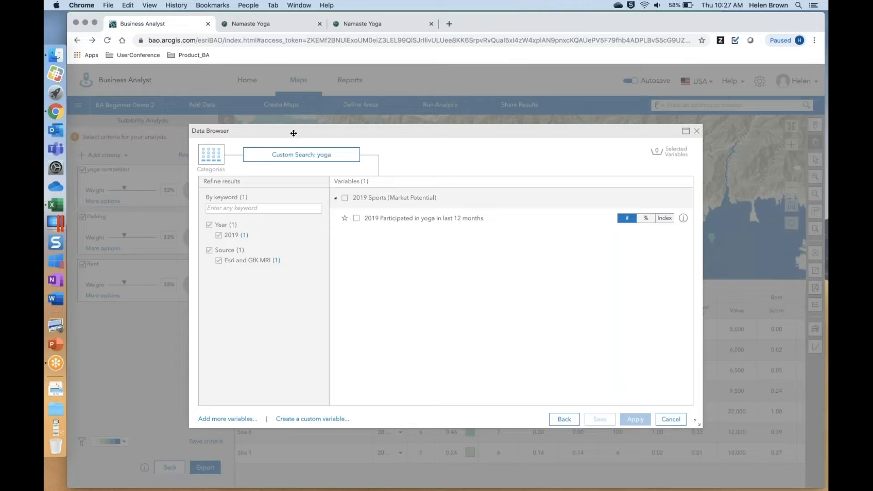
click(211, 155)
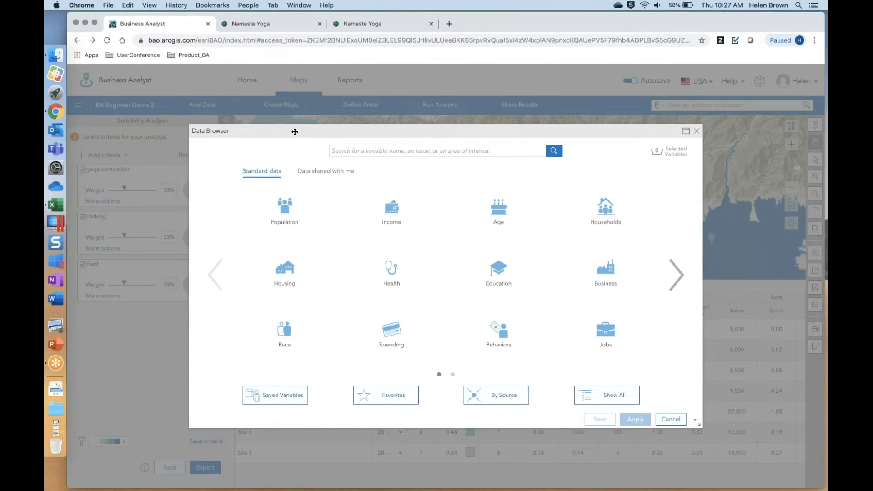
drag(295, 132, 293, 125)
click(337, 142)
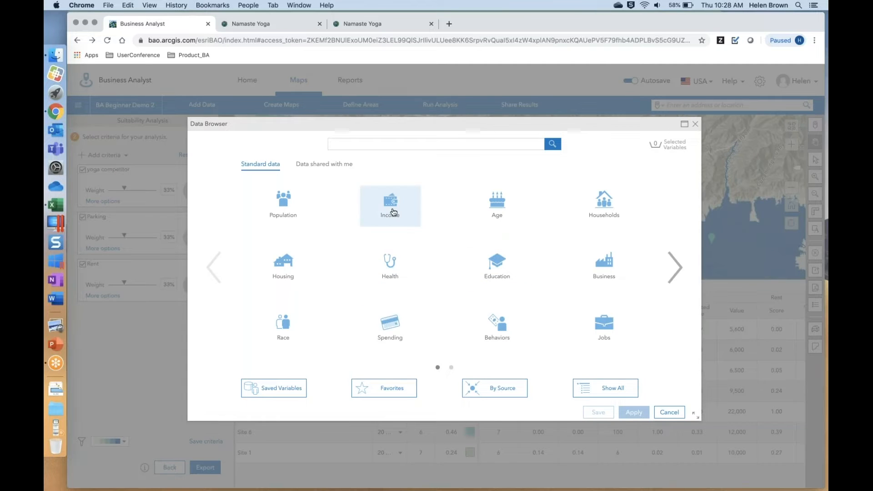
click(394, 212)
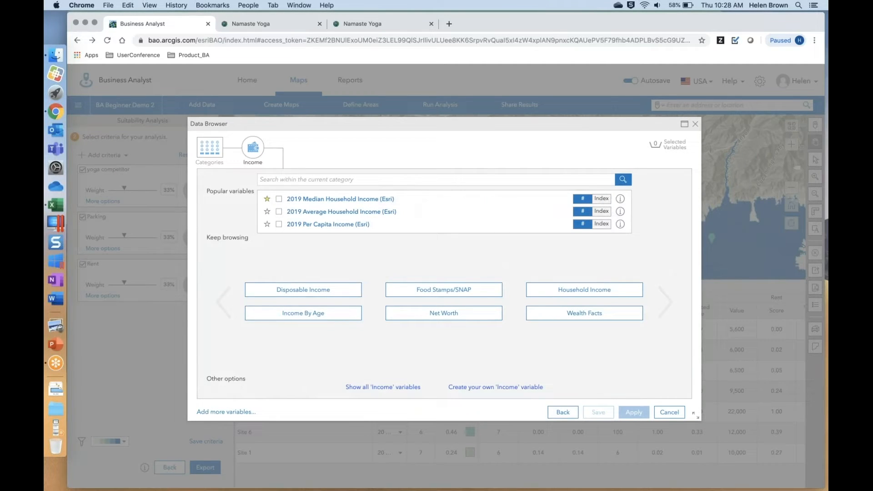
click(279, 200)
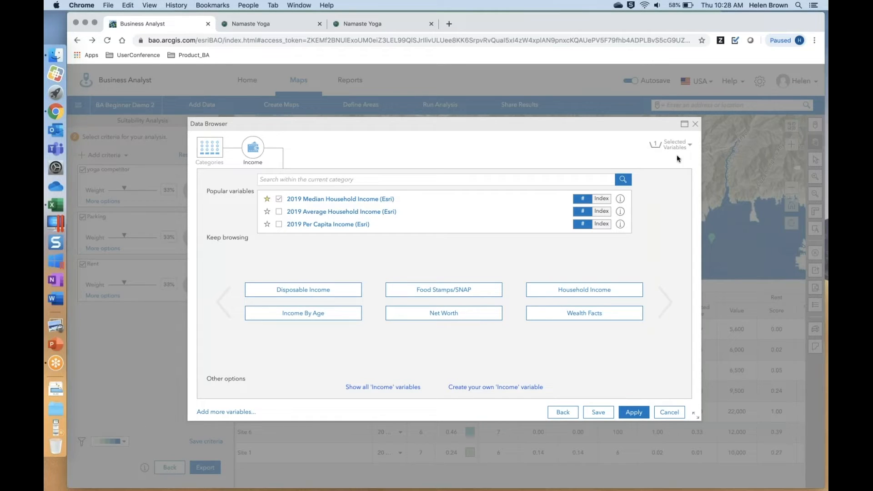
Step: Search the data browser for "yoga", select "2019 Participated in yoga in last 12 months", and apply the selected variables as criteria
click(215, 151)
click(338, 145)
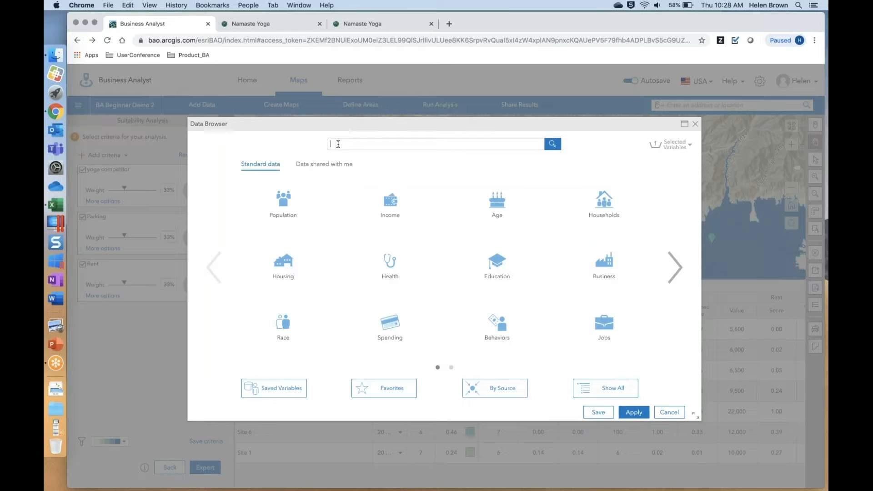
text(yoga)
key(Return)
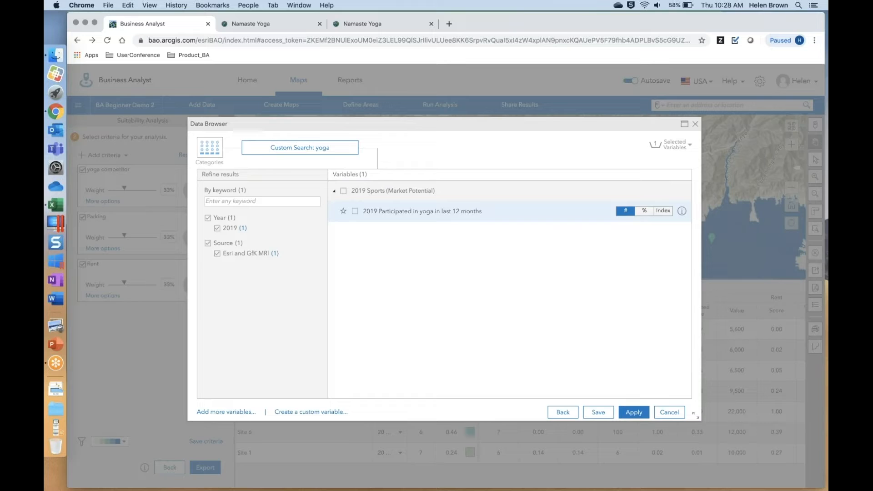
click(356, 212)
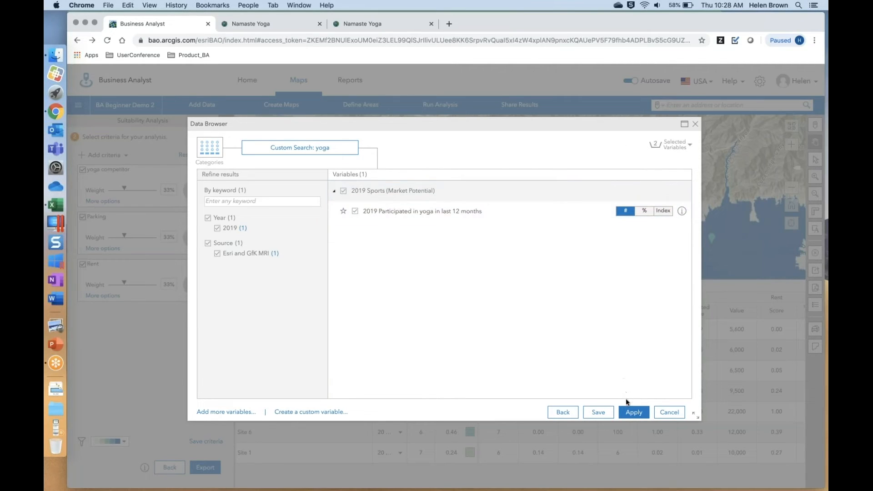
click(629, 413)
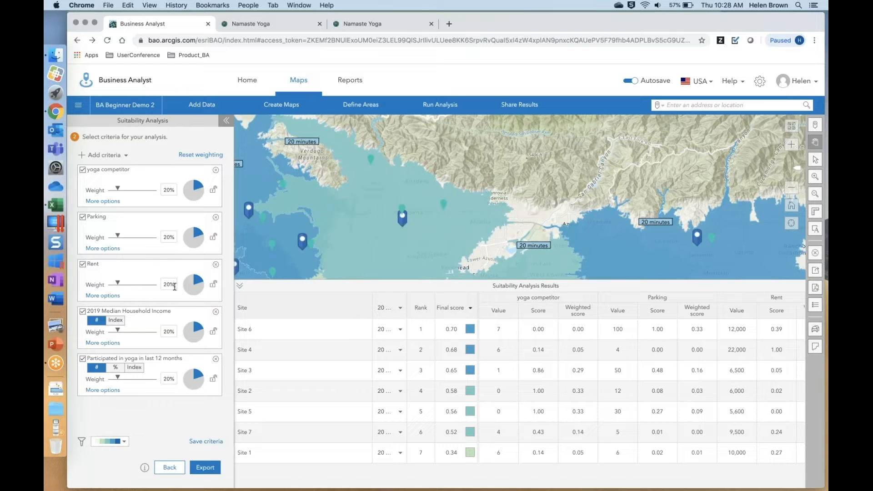
Step: Set the Parking criterion's weight to 30% and lock it
click(170, 235)
key(BackSpace)
text(3)
key(Return)
click(214, 238)
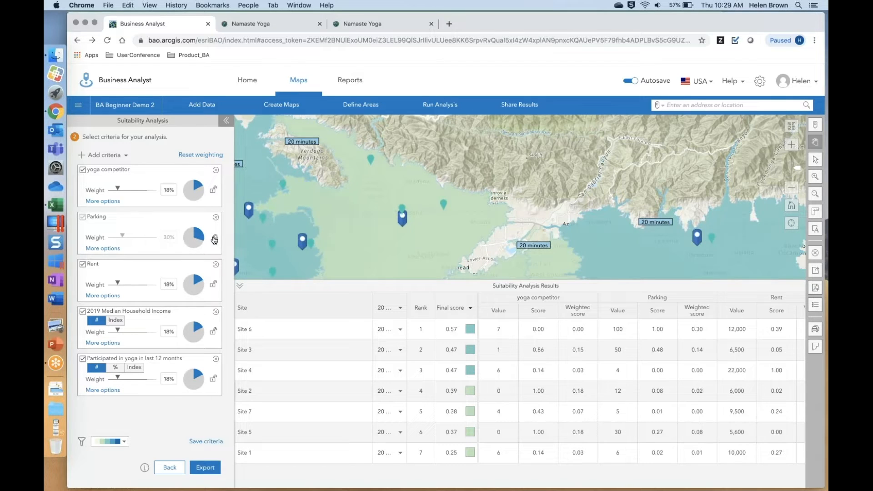
Step: Set the Rent criterion's weight to 20% and lock it
click(164, 285)
text(20)
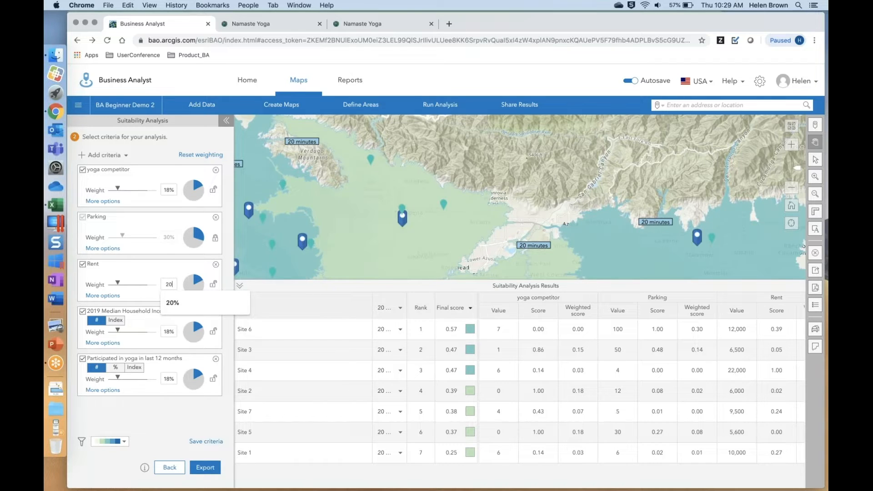
click(214, 285)
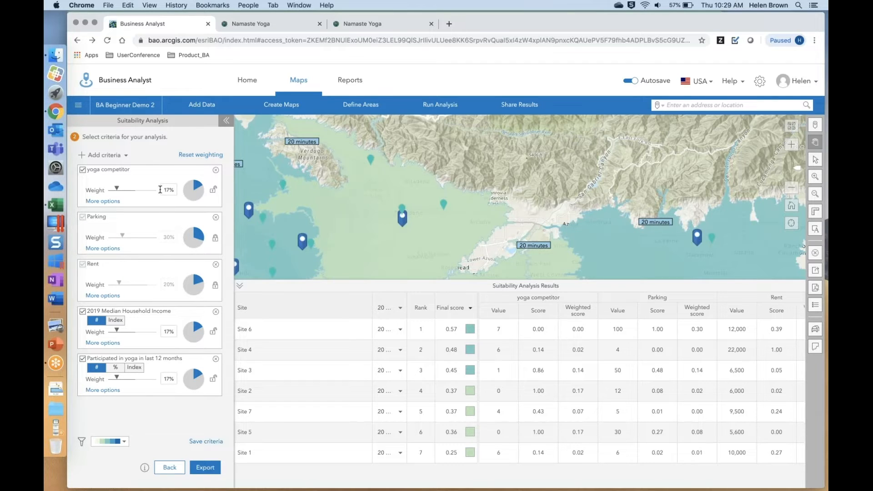
Step: Change the Rent criterion's influence to Inverse and collapse its options
click(476, 331)
drag(459, 281, 459, 339)
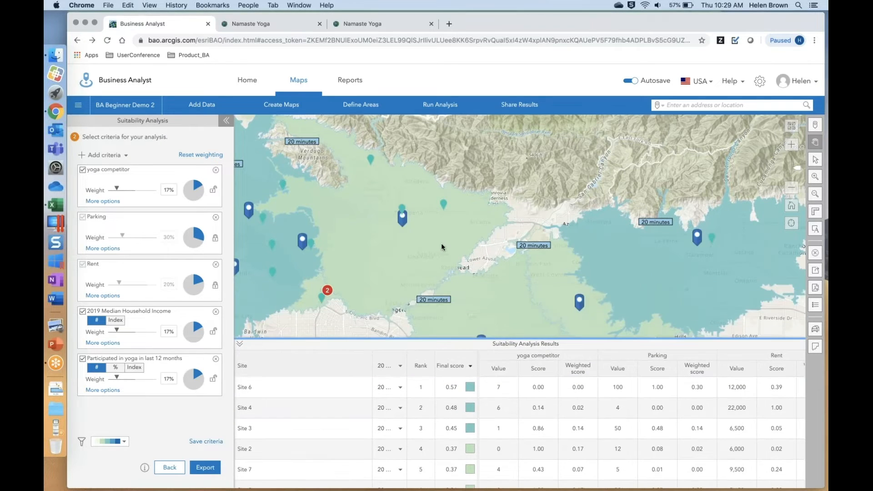
mouse_move(441, 244)
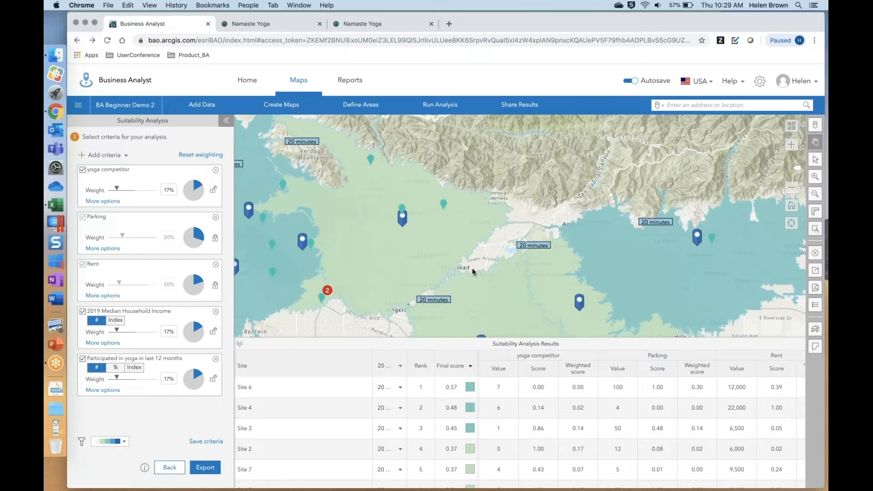
drag(492, 339, 492, 272)
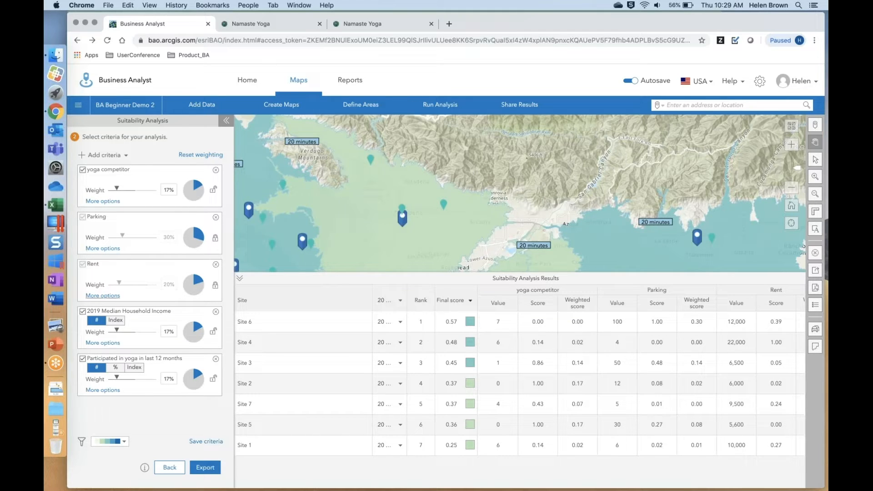
click(103, 296)
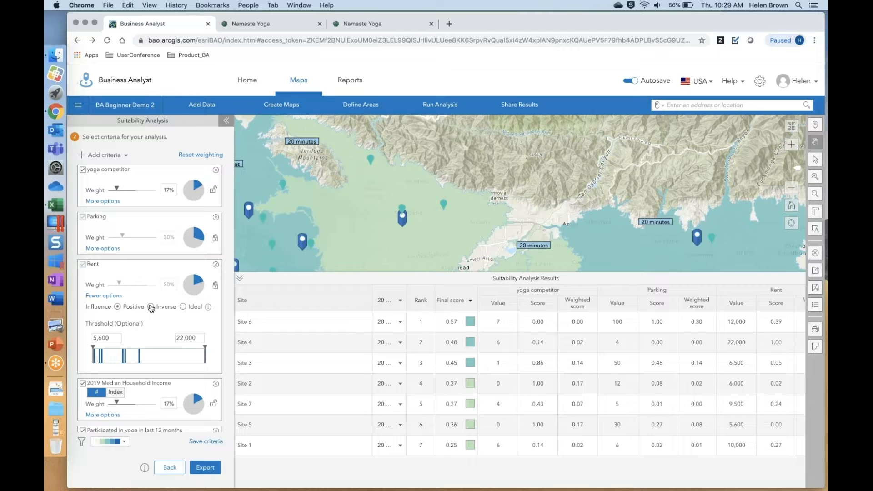
click(151, 307)
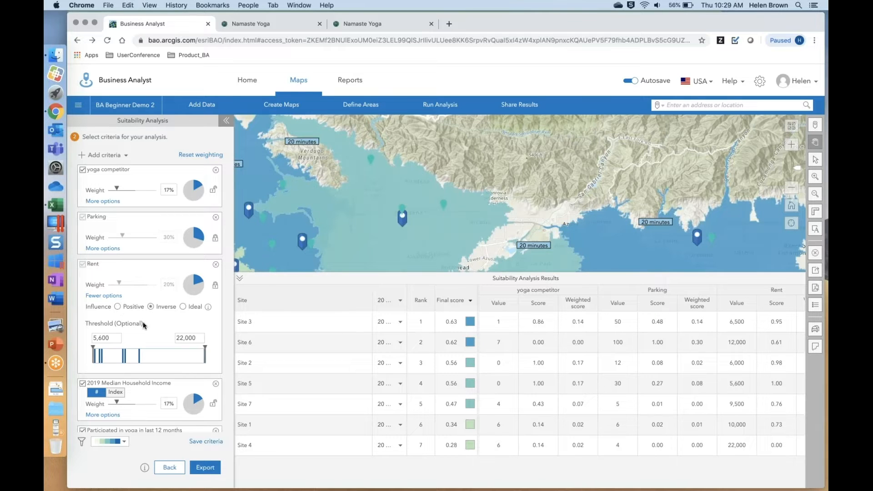
click(111, 296)
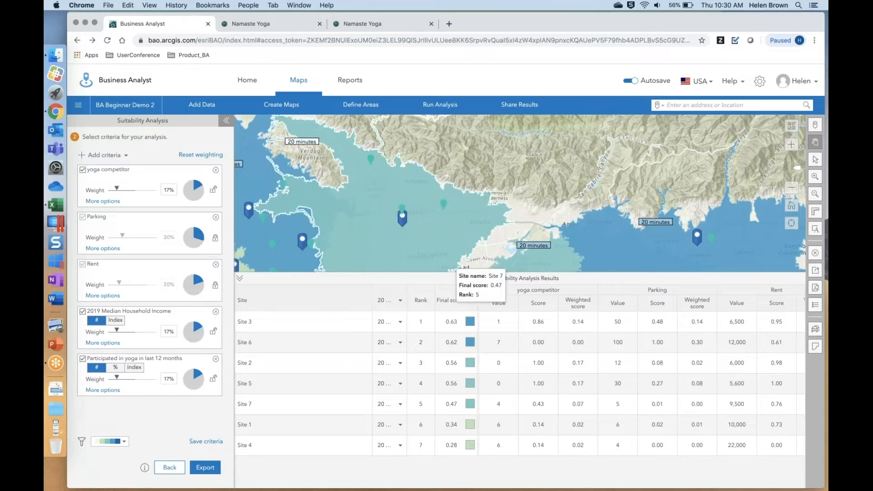
Step: Review the yoga competitor criterion's options, and switch 2019 Median Household Income to Index with a minimum threshold of 100
click(103, 201)
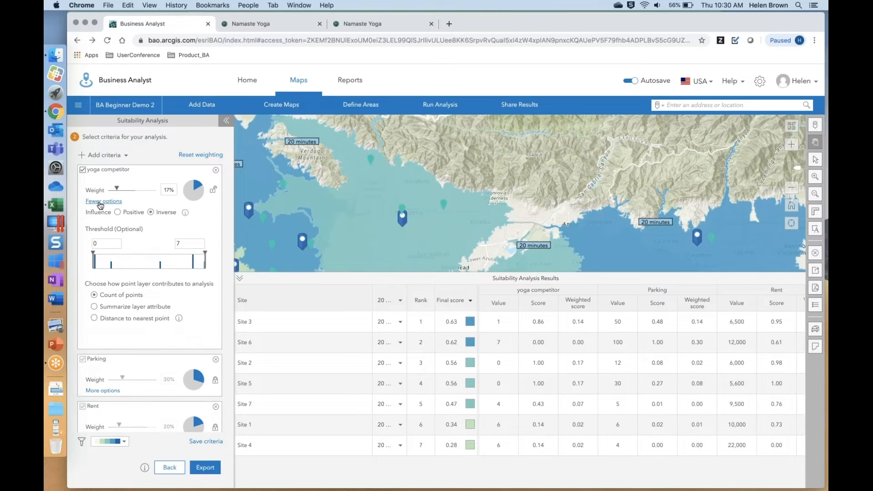
click(101, 202)
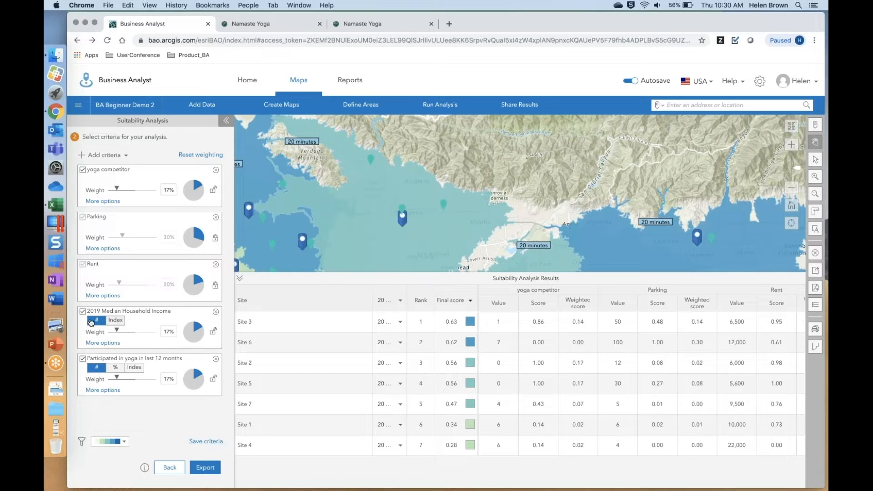
click(115, 320)
click(111, 343)
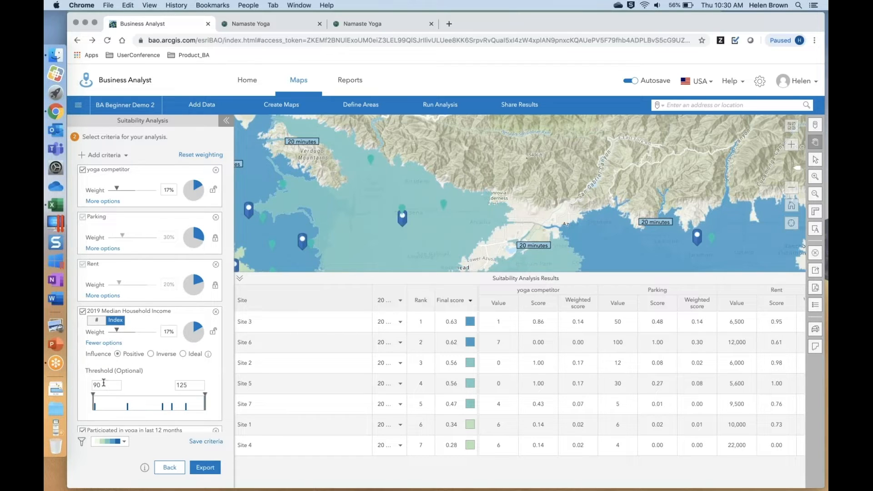
text(100)
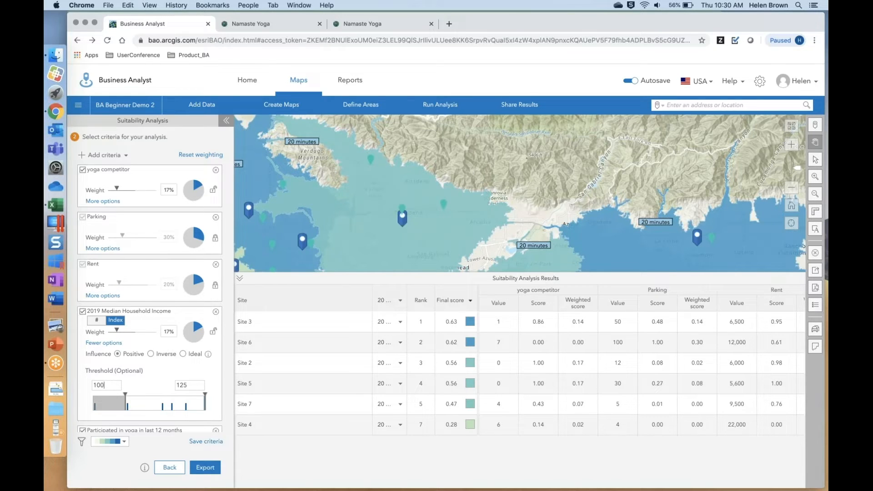
Step: Collapse the 2019 Median Household Income options and review exporting the suitability results to a new suitability layer, without exporting
click(104, 343)
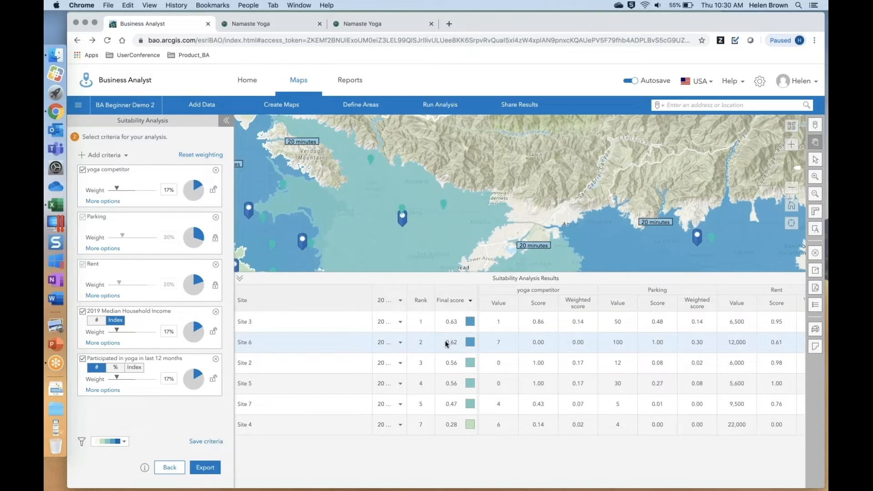
click(212, 467)
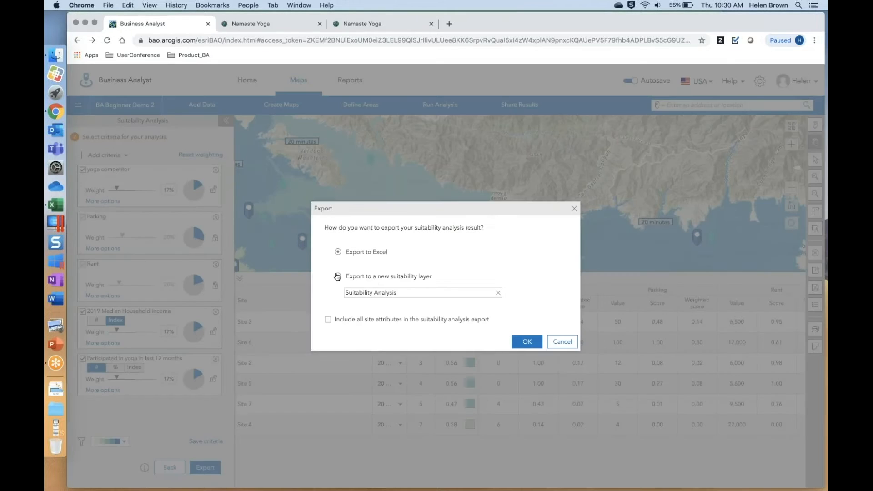
click(337, 276)
click(414, 295)
click(563, 342)
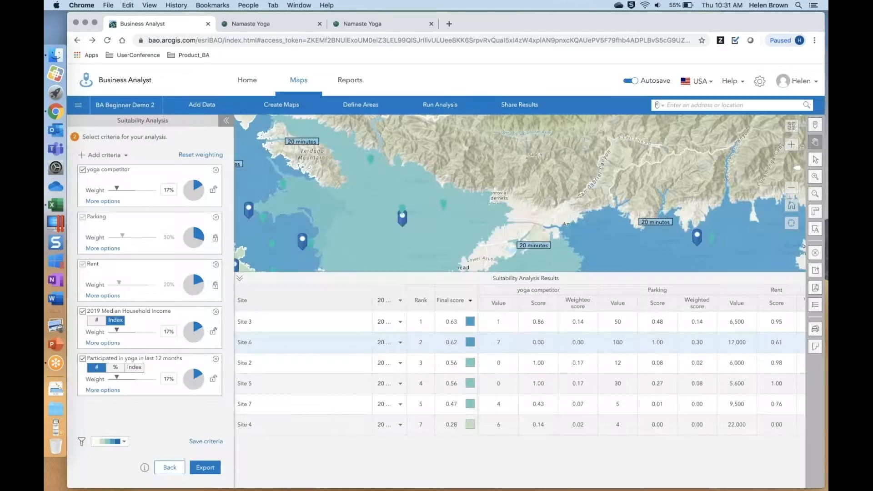
click(55, 345)
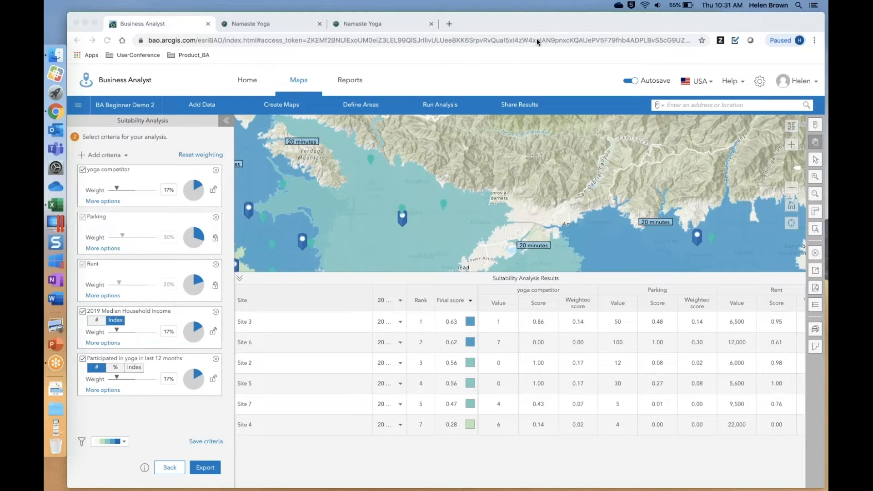
click(537, 23)
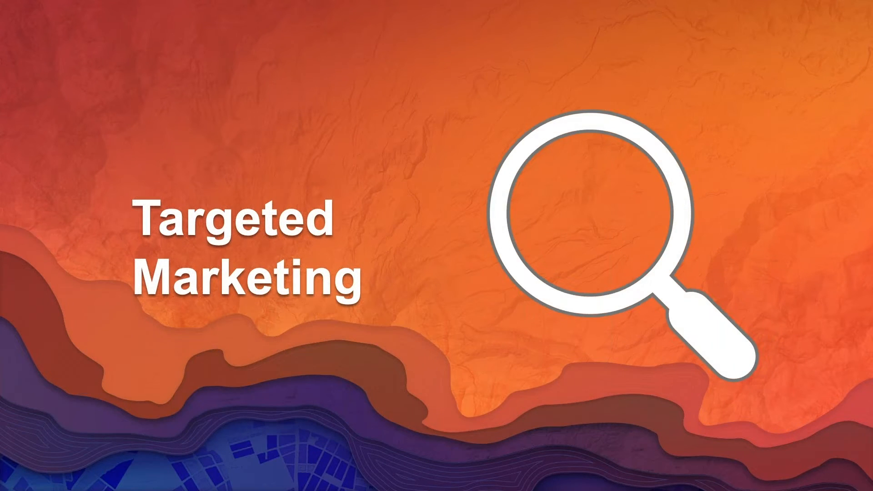
click(814, 346)
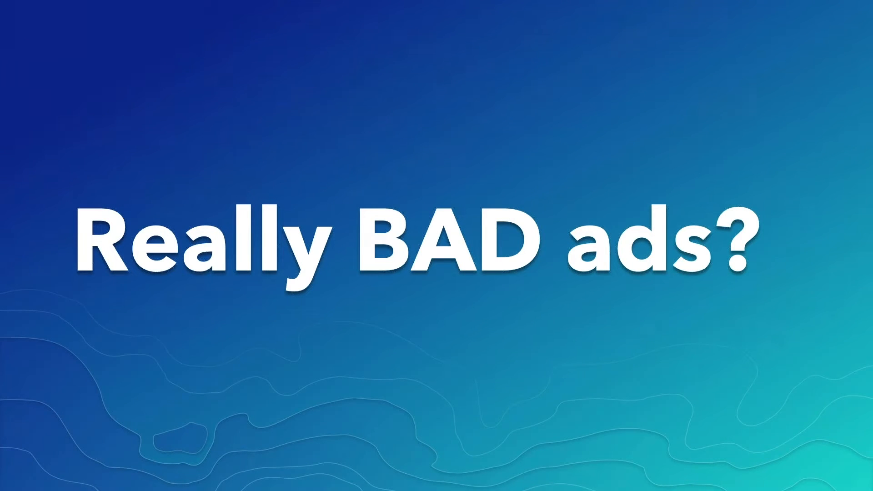
click(598, 344)
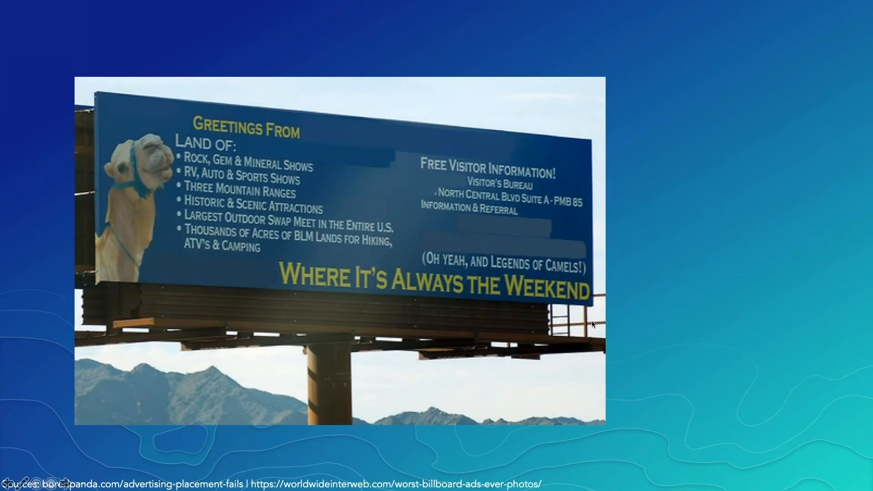
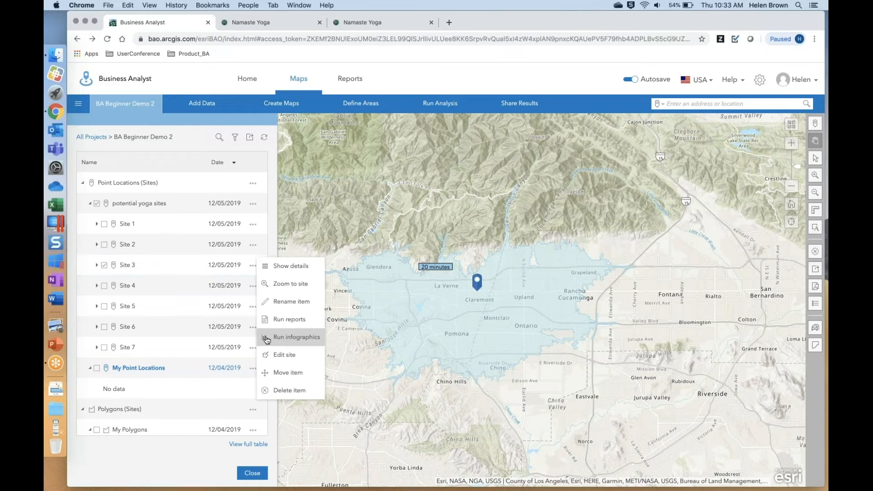
Step: Select Site 3 on the map and run infographics for its 20-minute drive-time area
click(286, 284)
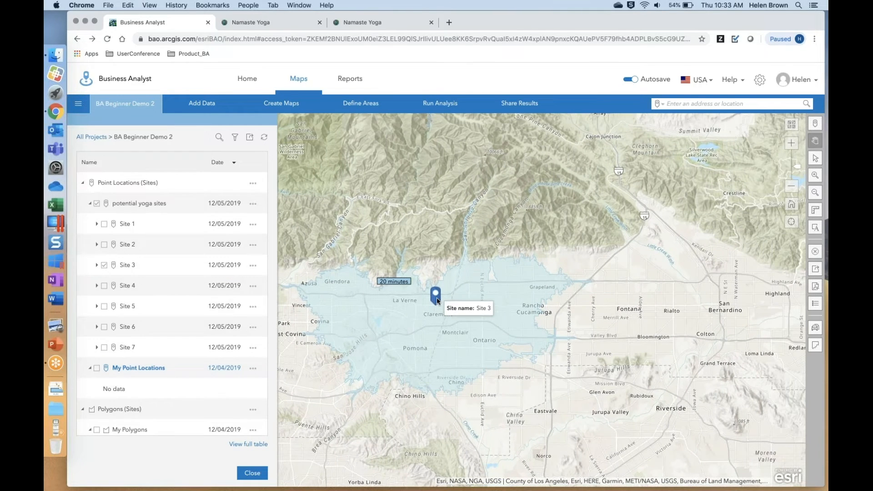
click(436, 299)
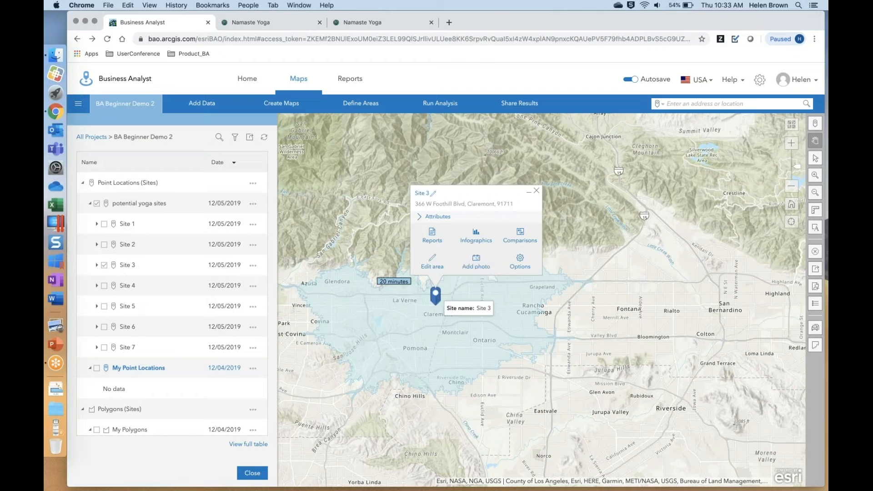
click(475, 237)
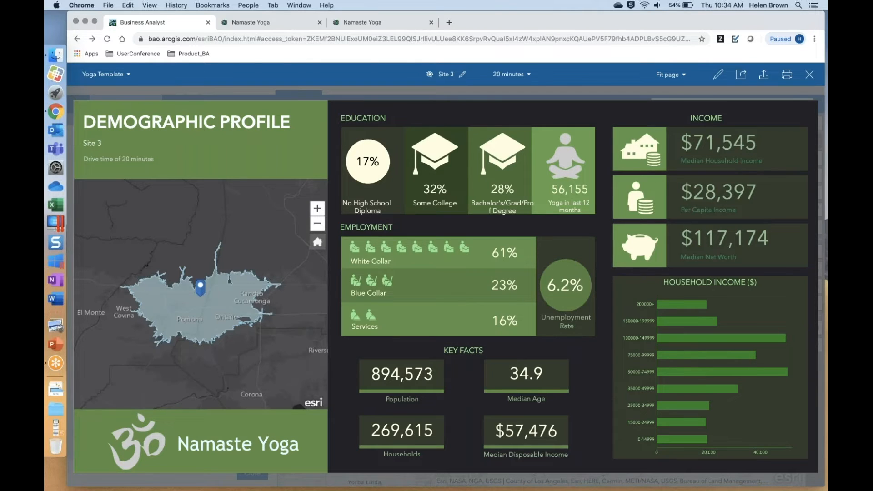
Step: Browse the available infographic templates and switch the Site 3 infographic to Tapestry Profile
mouse_move(437, 320)
click(103, 74)
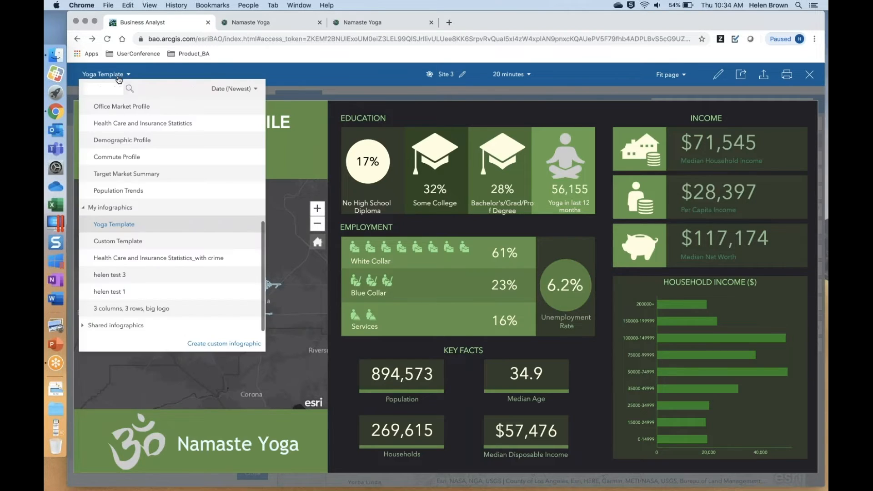
click(223, 430)
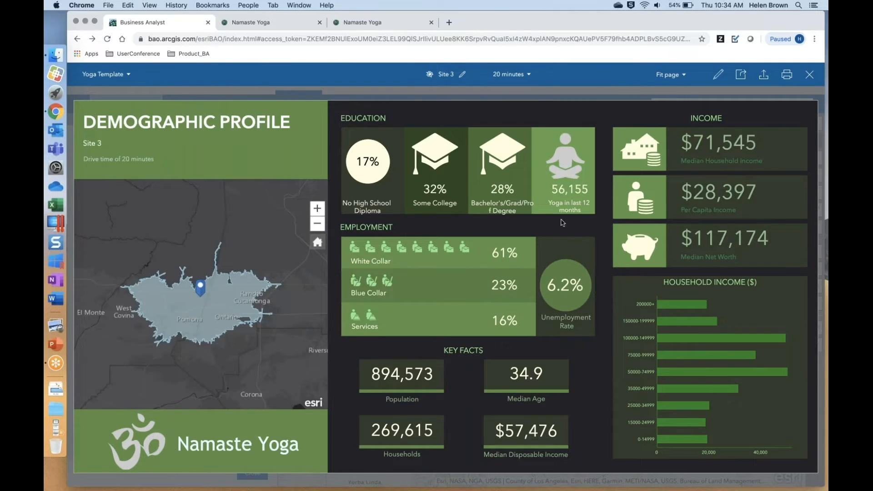
mouse_move(559, 183)
click(109, 75)
scroll(128, 215, up, 10)
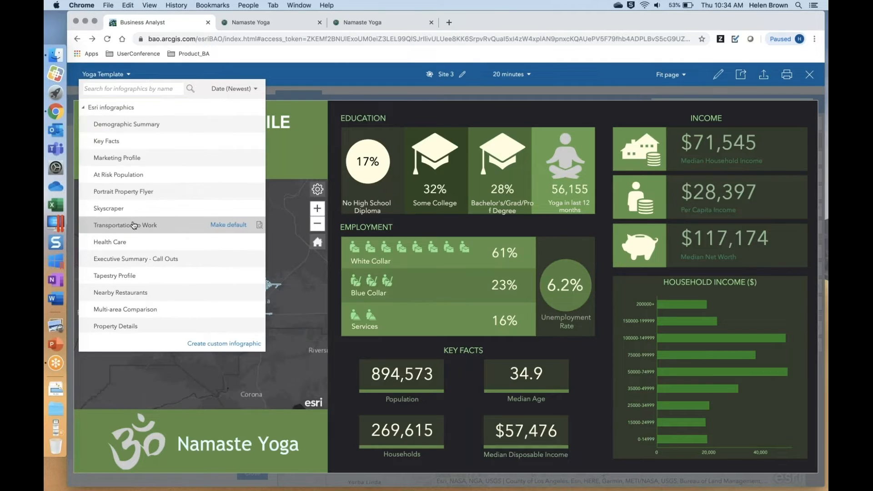
scroll(133, 225, down, 3)
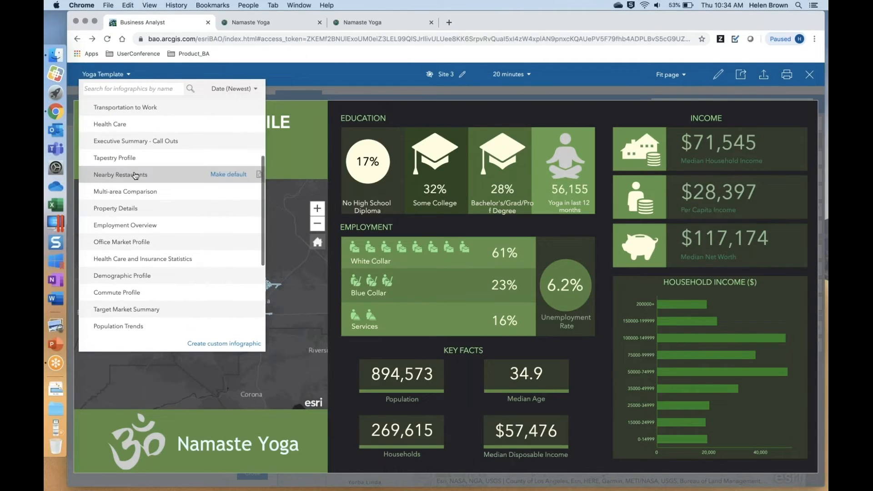
click(125, 156)
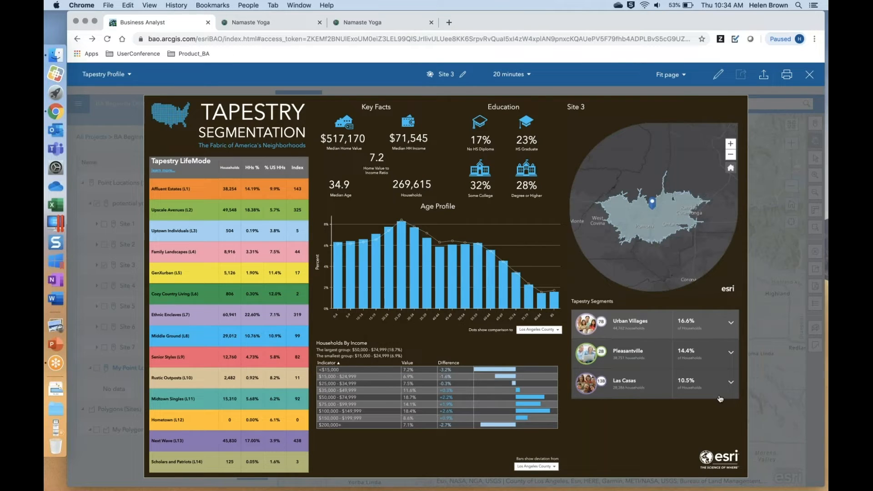
Step: Examine the Tapestry Profile's age chart by age group and the details of the Urban Villages segment
mouse_move(297, 209)
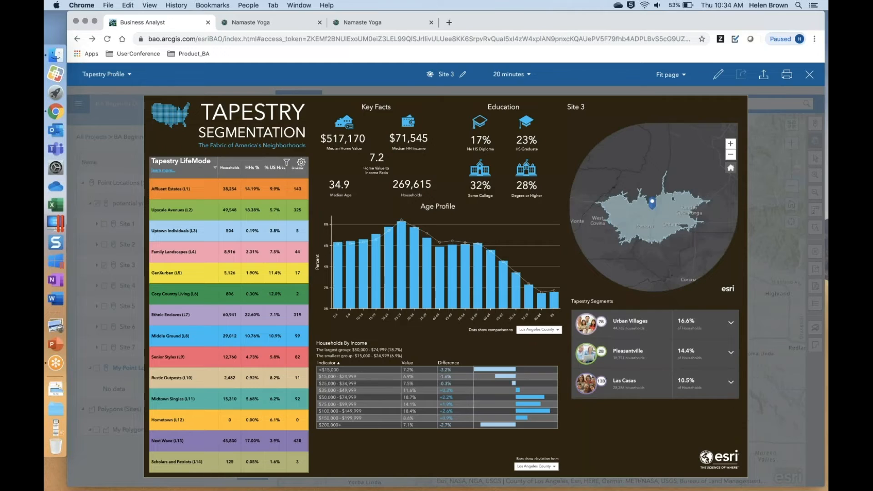
mouse_move(389, 286)
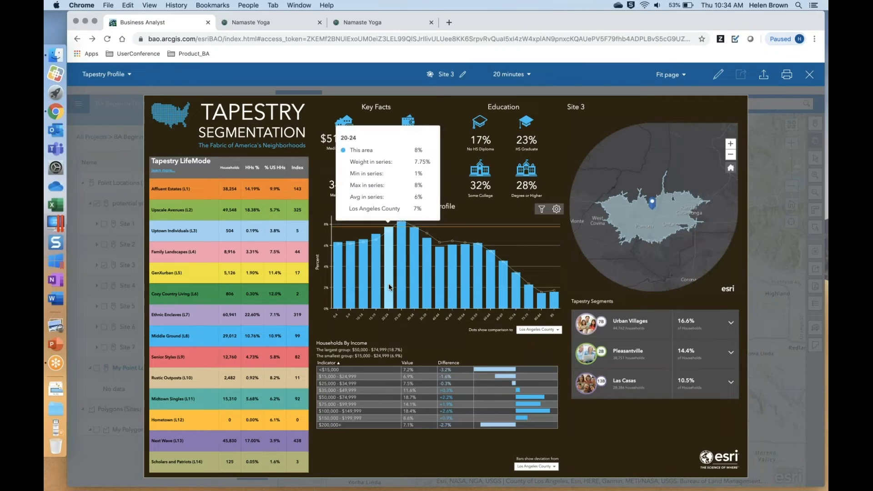
mouse_move(431, 282)
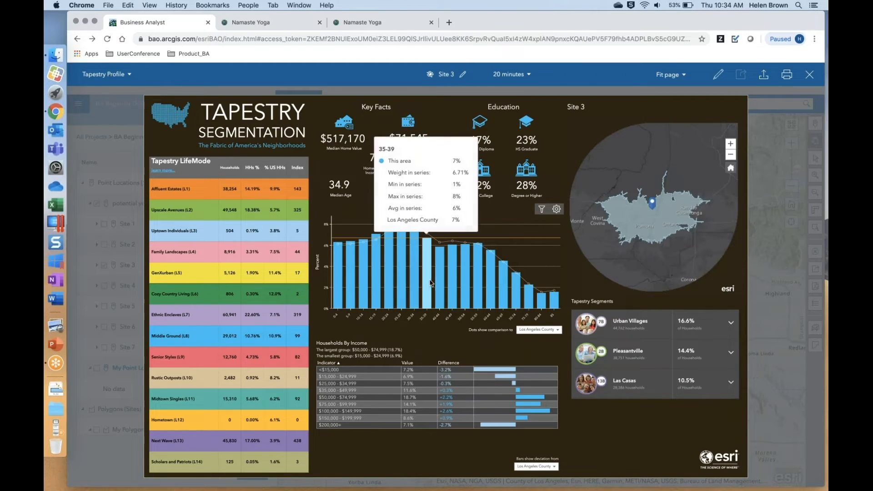
mouse_move(465, 285)
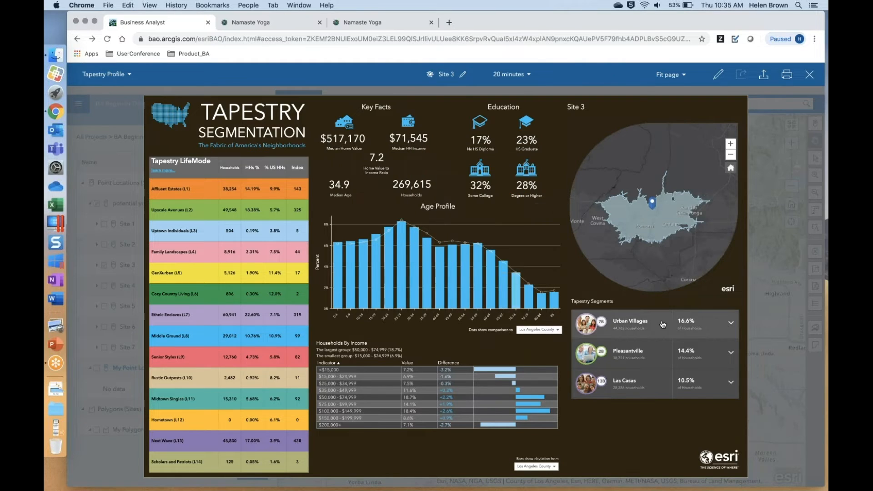
click(730, 324)
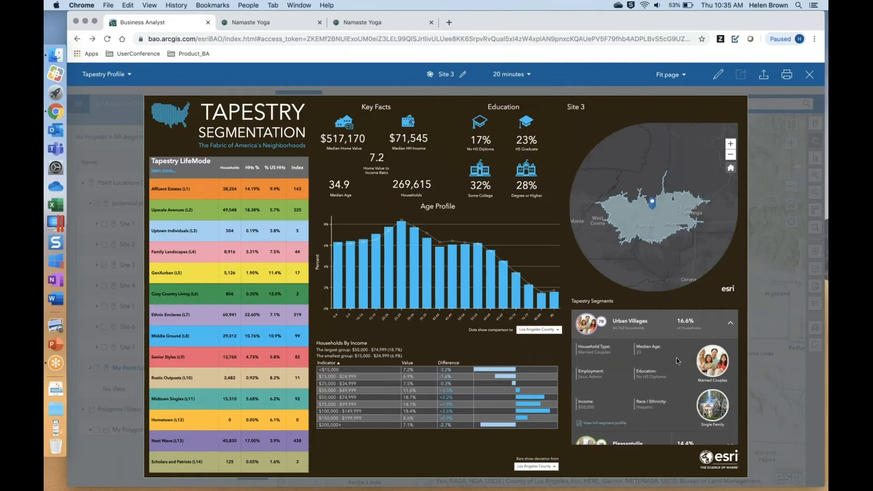
scroll(676, 362, down, 1)
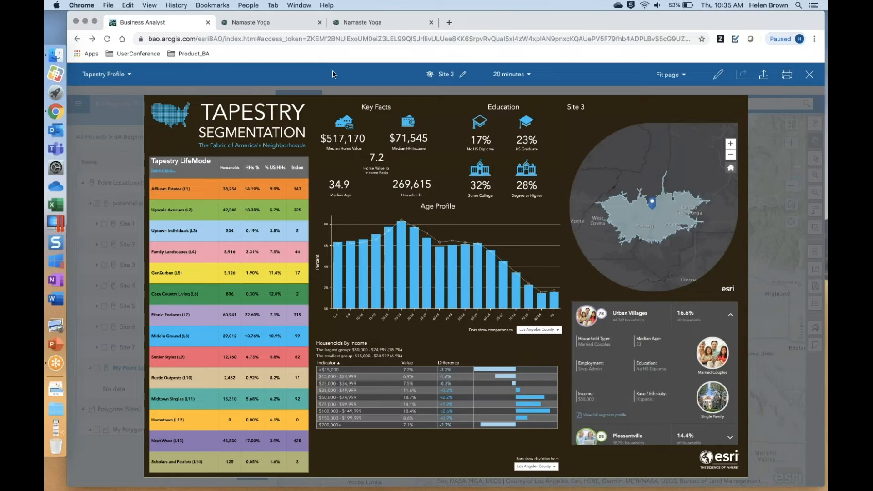
Step: Switch the Site 3 infographic to the Demographic Summary template
click(119, 75)
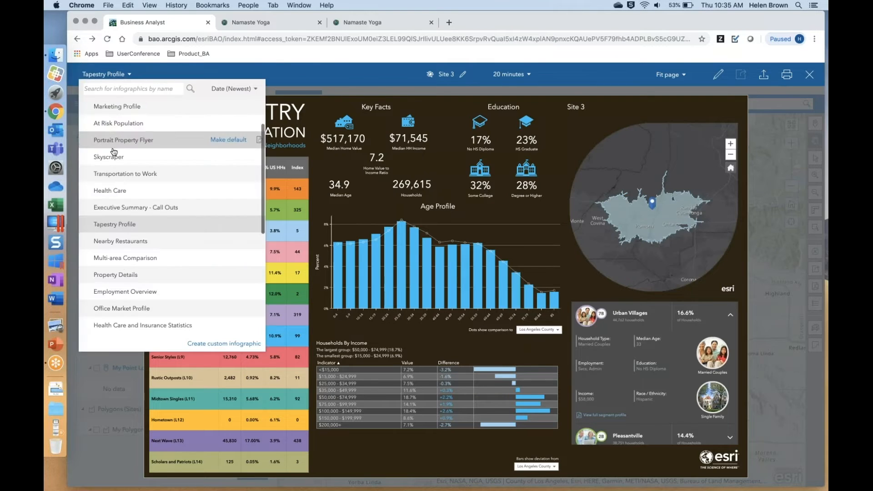
scroll(121, 264, down, 2)
scroll(122, 228, up, 5)
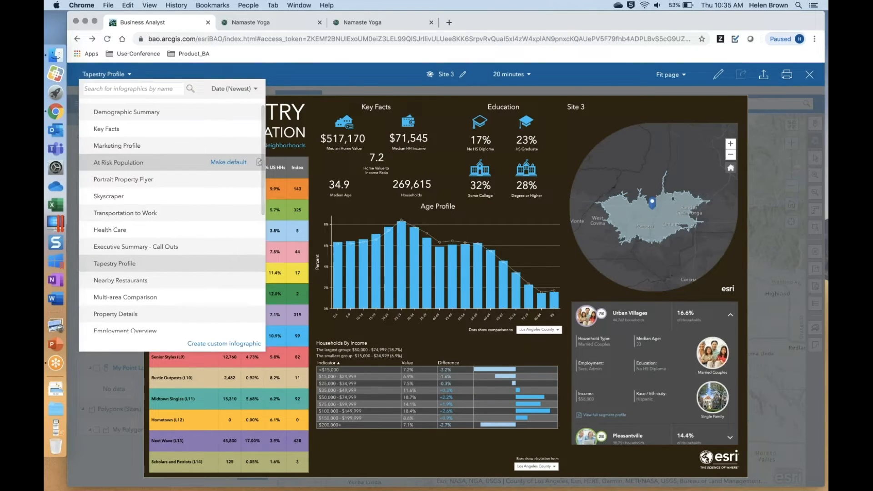
click(121, 124)
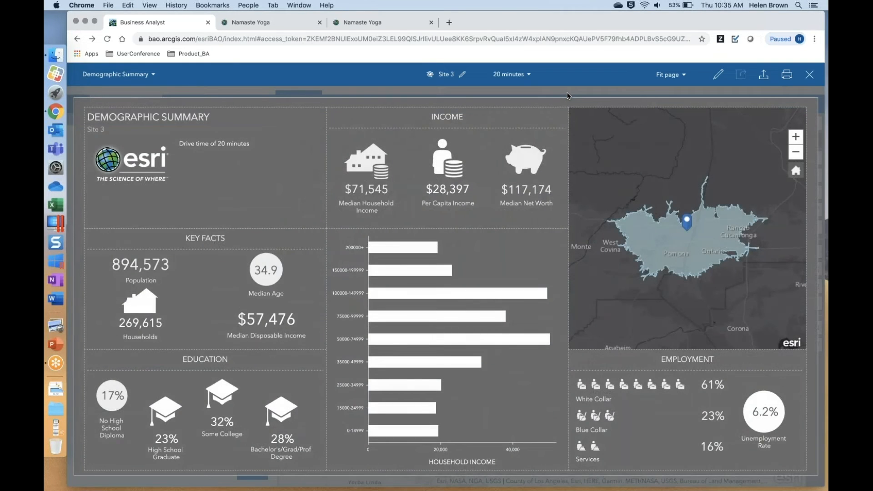
Step: Add Site 6 to the Demographic Summary and show it with Site 3 as a side by side comparison
click(521, 77)
click(526, 110)
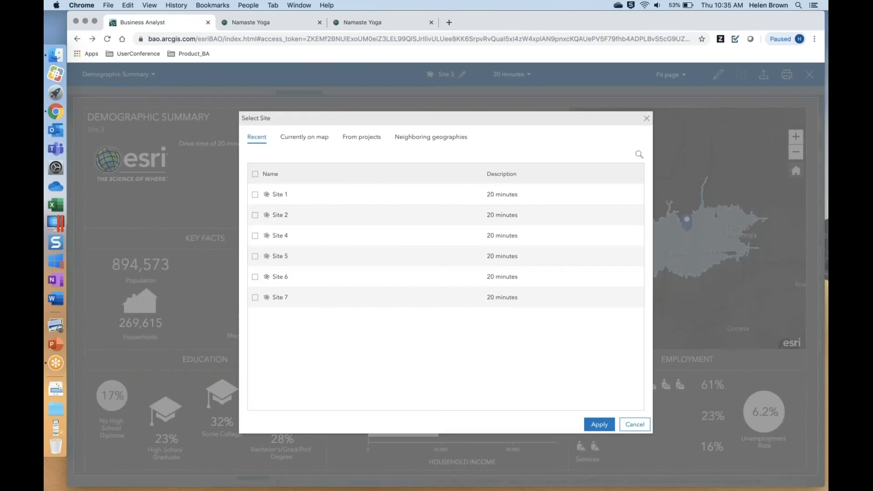
click(255, 278)
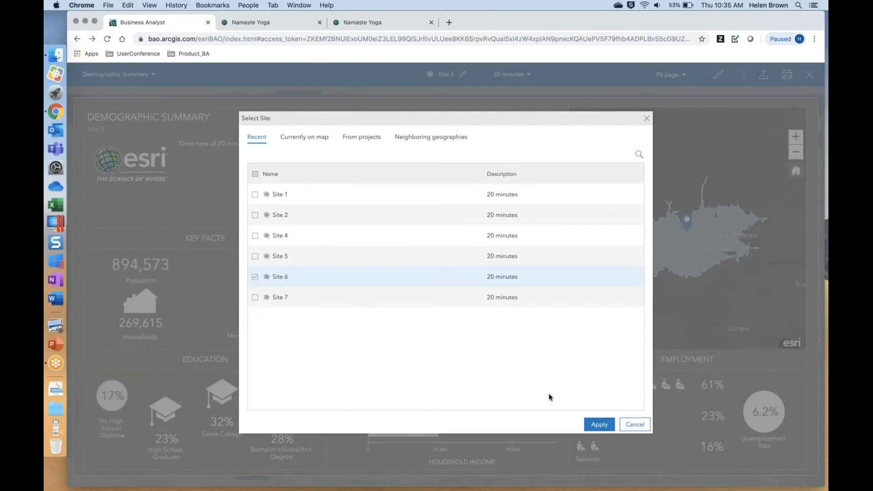
click(592, 423)
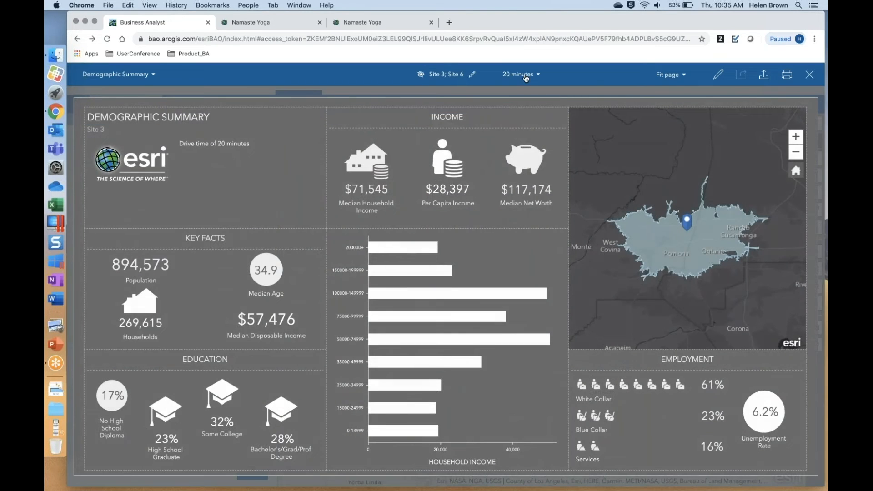
click(519, 74)
click(537, 178)
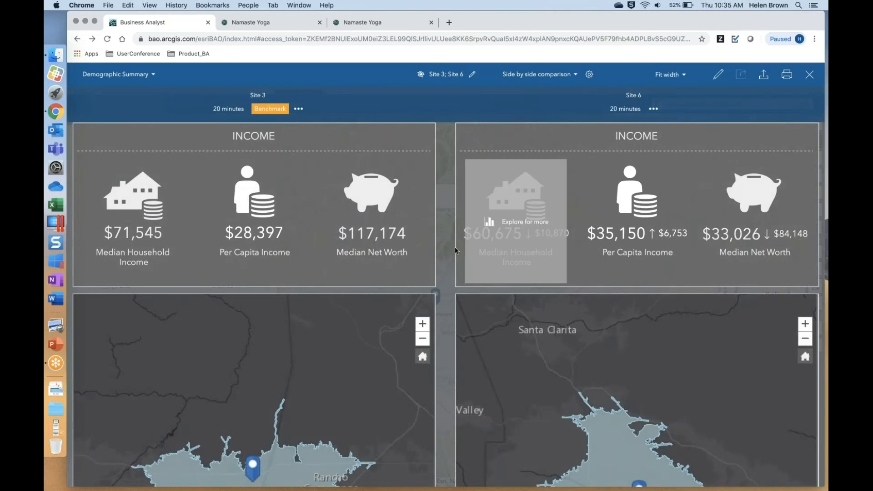
Step: Examine the income, map, key facts and household income sections of the Site 3 and Site 6 comparison
scroll(449, 248, down, 5)
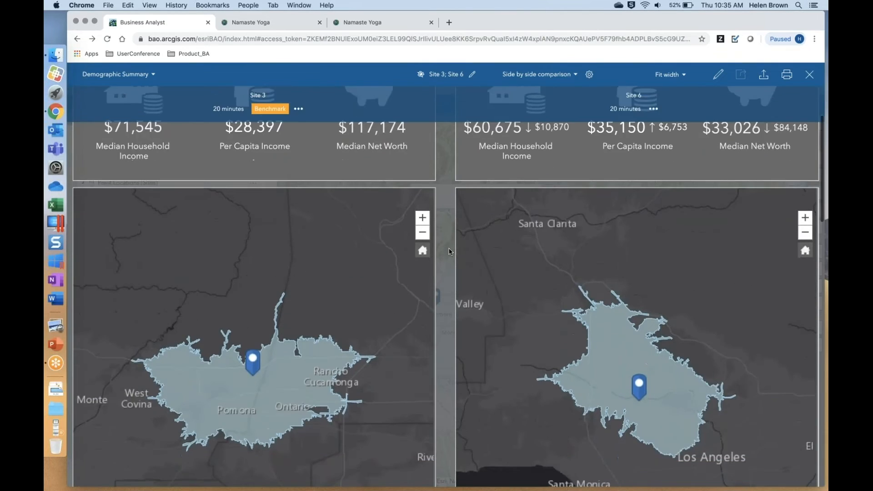
scroll(449, 248, down, 10)
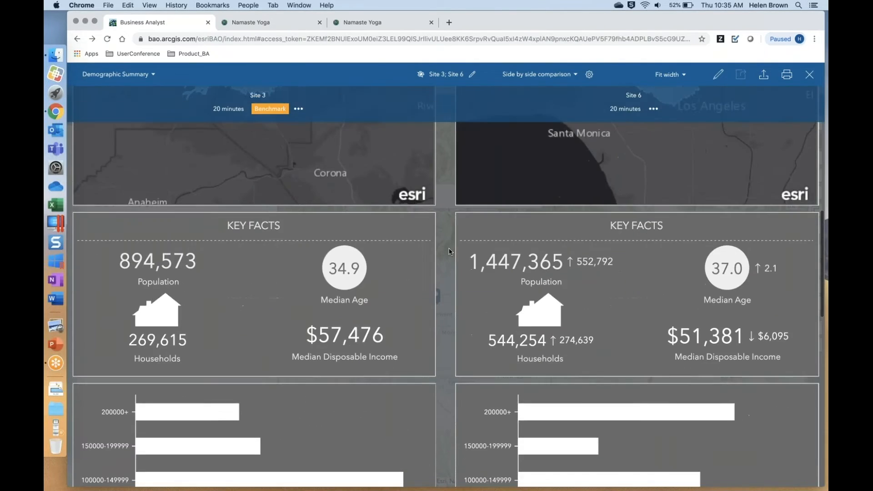
scroll(448, 249, down, 5)
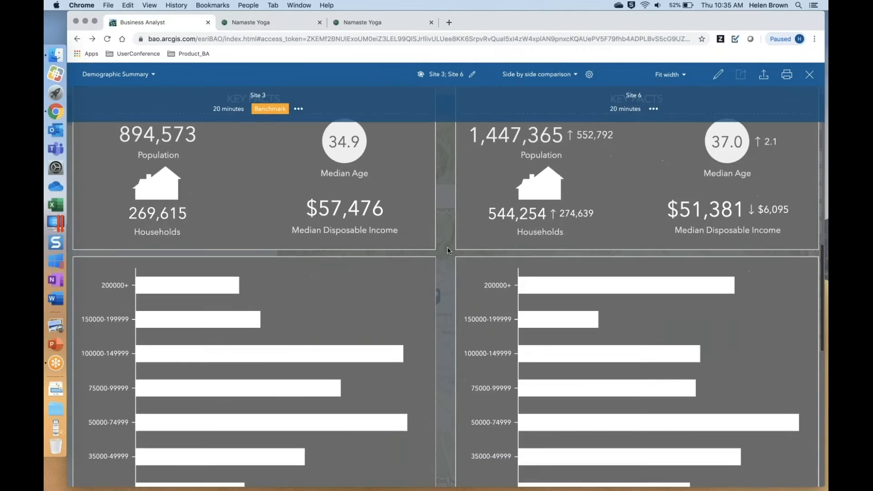
scroll(447, 250, down, 9)
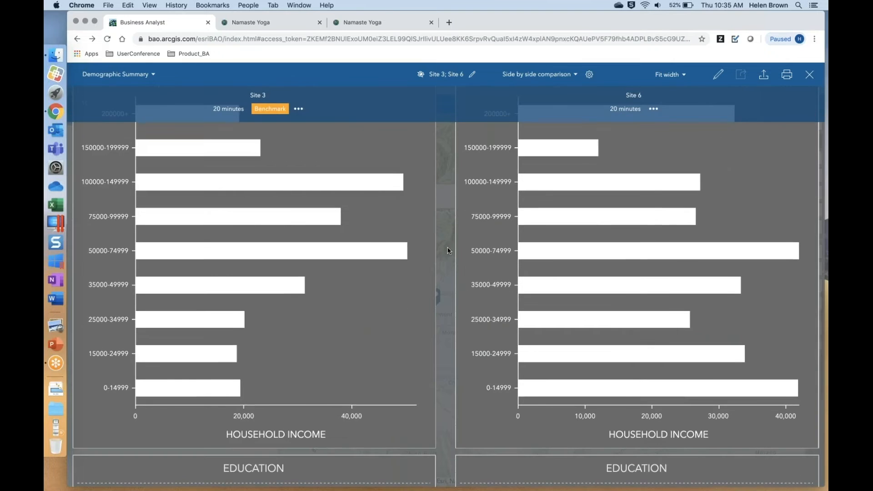
scroll(448, 250, up, 8)
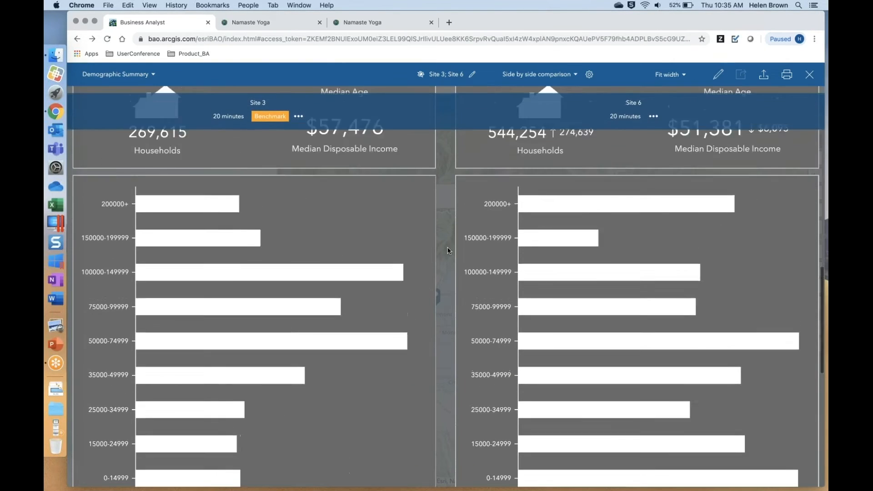
scroll(447, 251, up, 7)
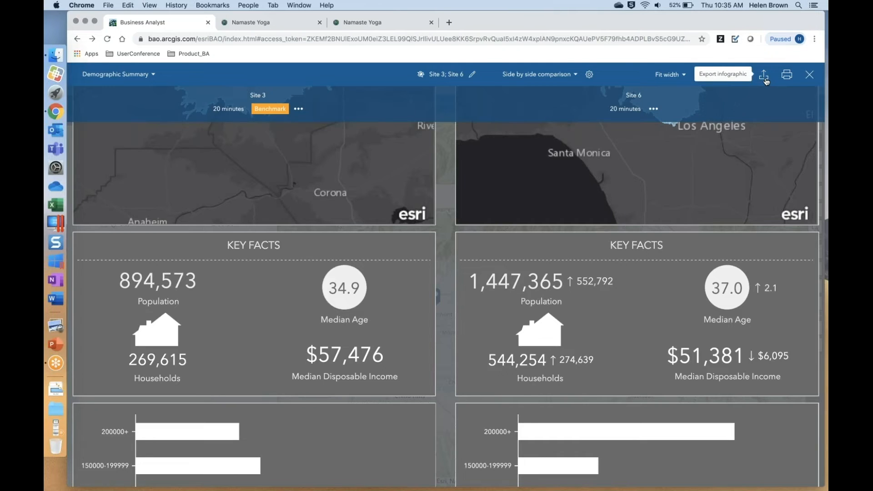
Step: Close the side by side comparison and look over the Yoga Template along with the options for building and running reports and infographics
click(812, 74)
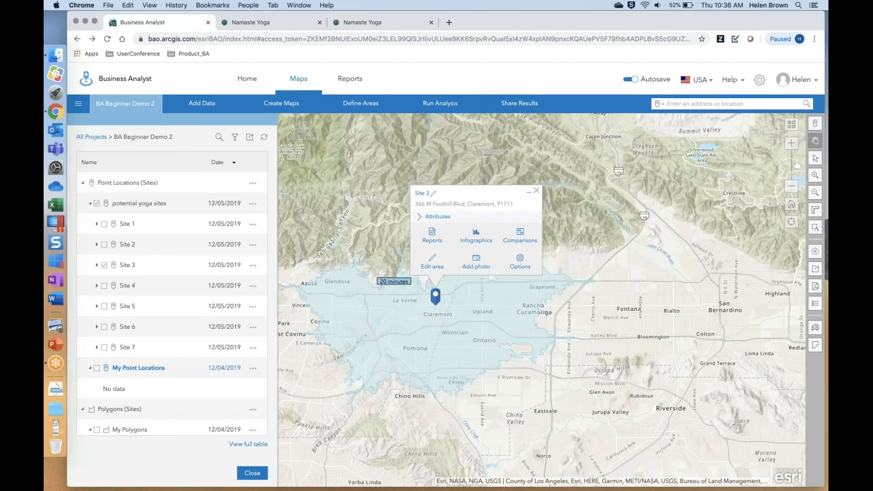
click(352, 81)
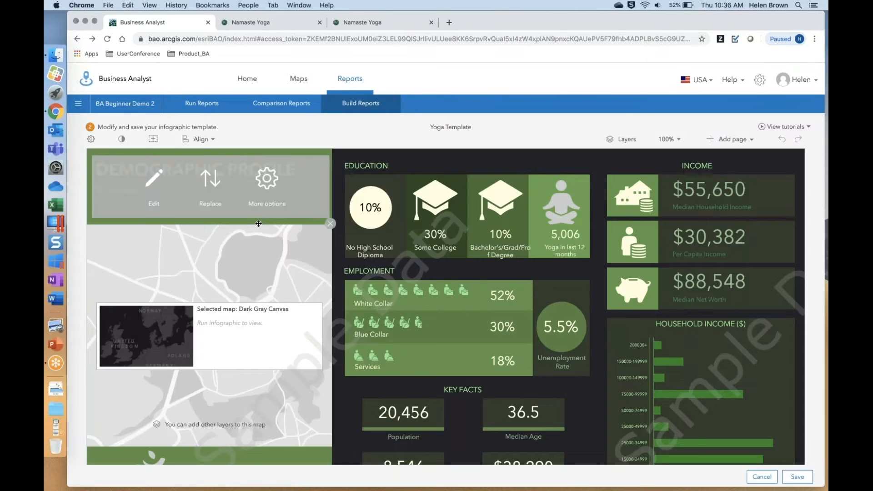
click(358, 103)
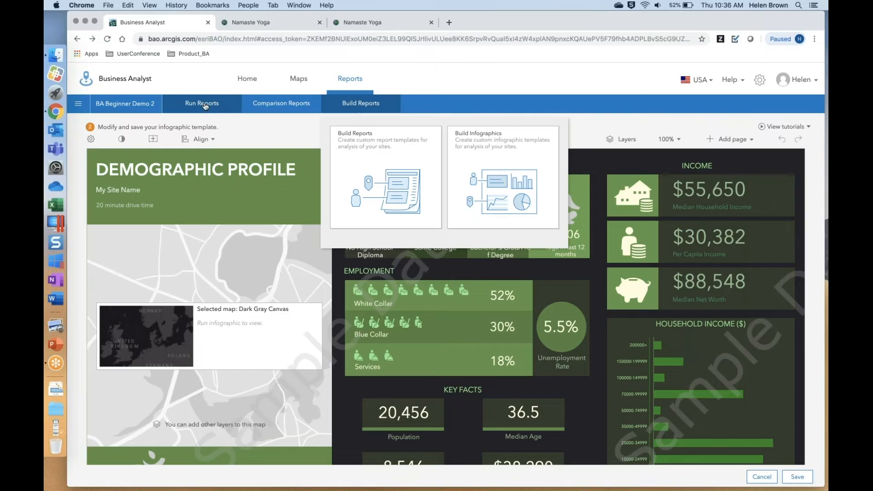
mouse_move(205, 107)
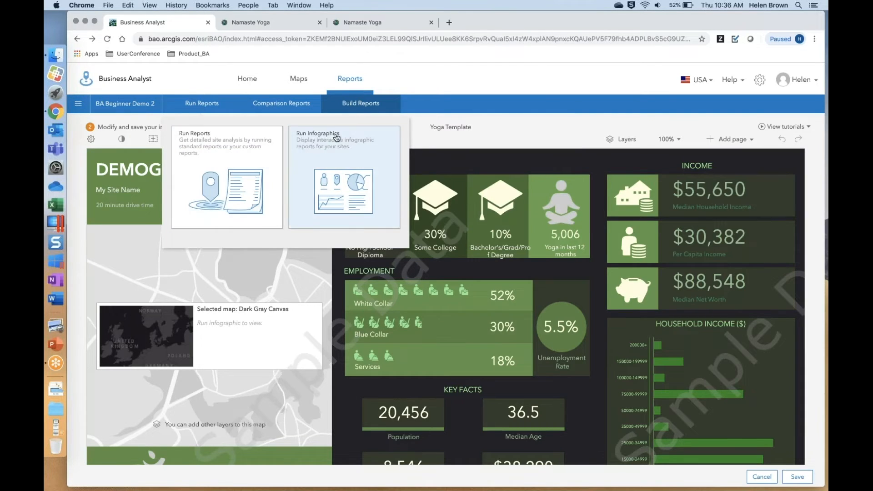
mouse_move(355, 108)
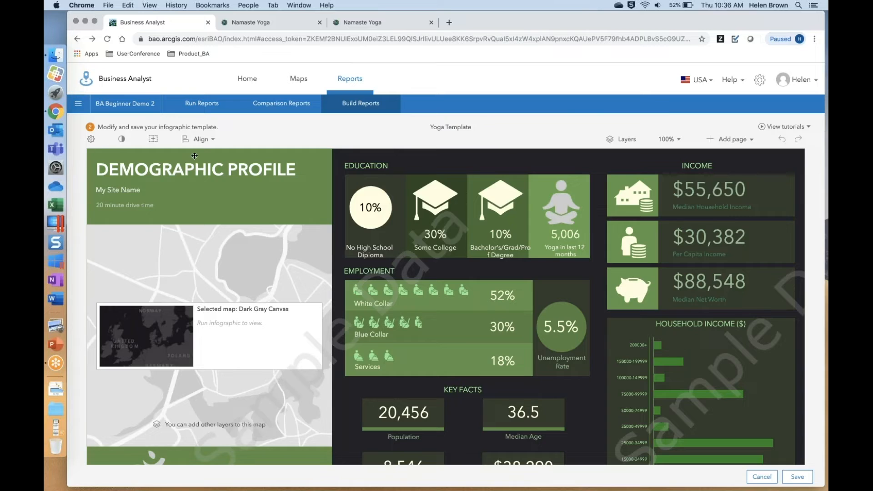
mouse_move(193, 156)
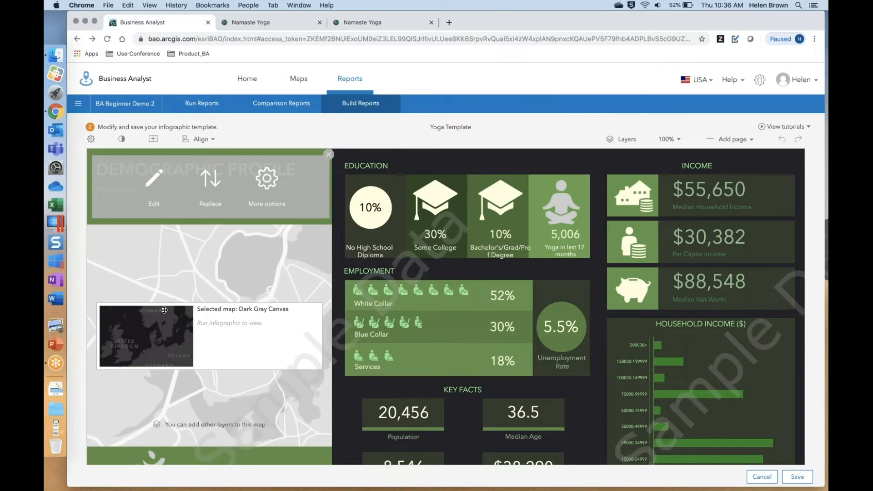
Step: Examine the image properties of the Namaste Yoga logo in the template and the options for changing the image
mouse_move(155, 309)
scroll(155, 309, down, 1)
scroll(150, 318, down, 1)
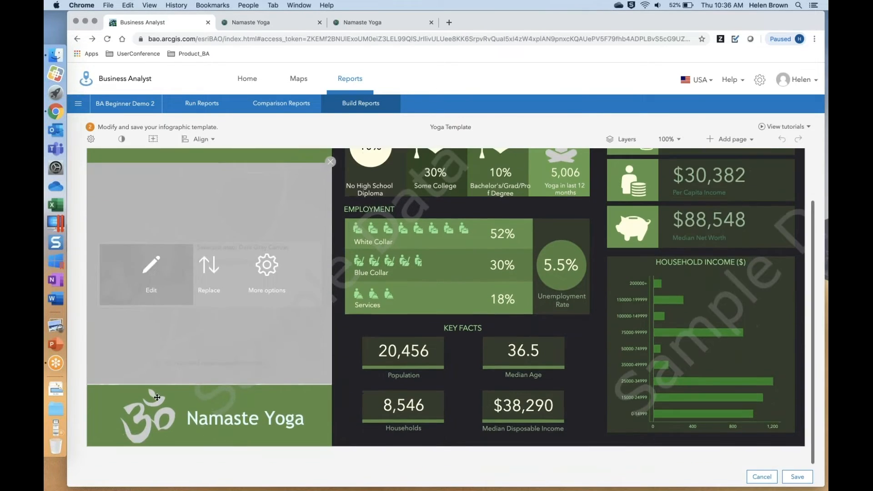
click(144, 419)
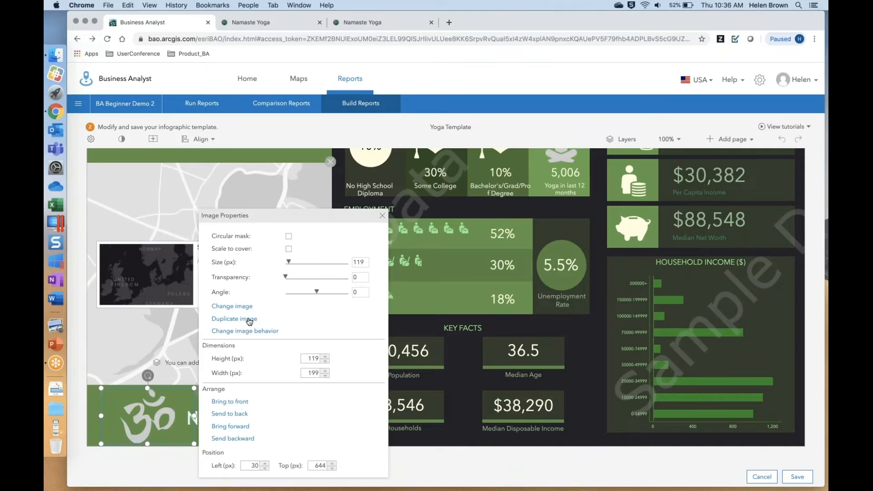
click(243, 307)
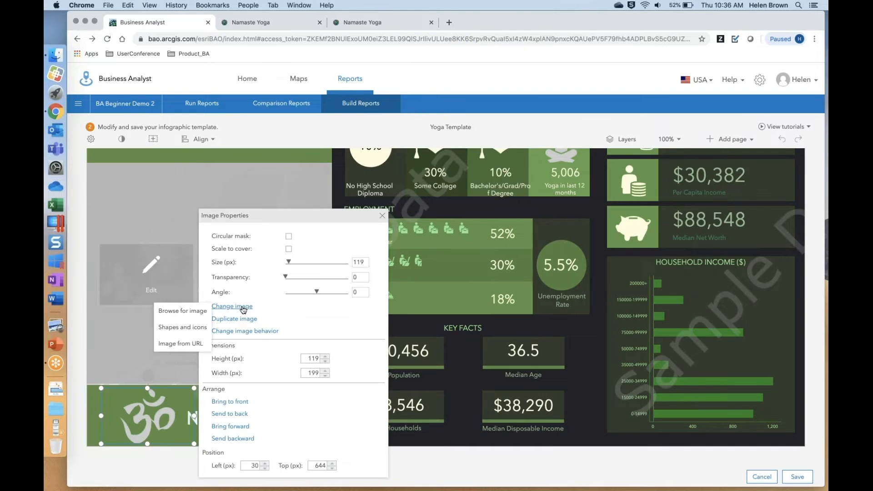
click(382, 215)
scroll(585, 185, up, 2)
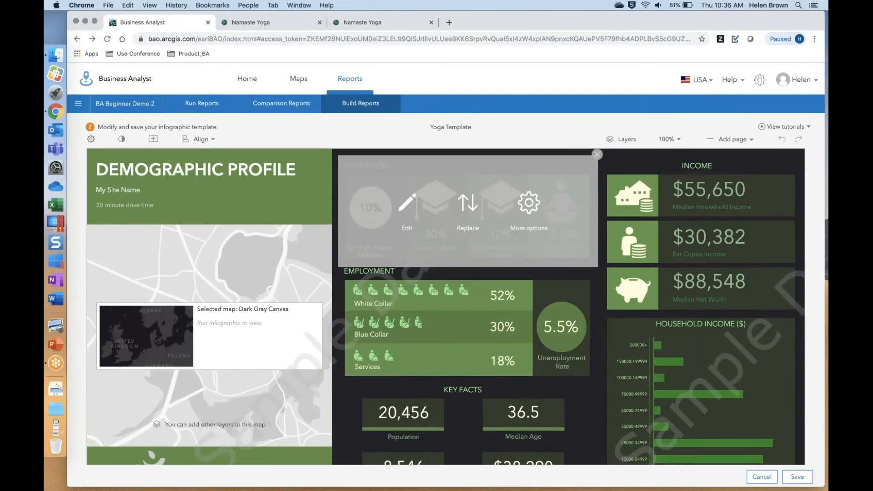
Step: Open the template's Education panel for editing, examine its element selection and editing options, and leave without saving
click(407, 204)
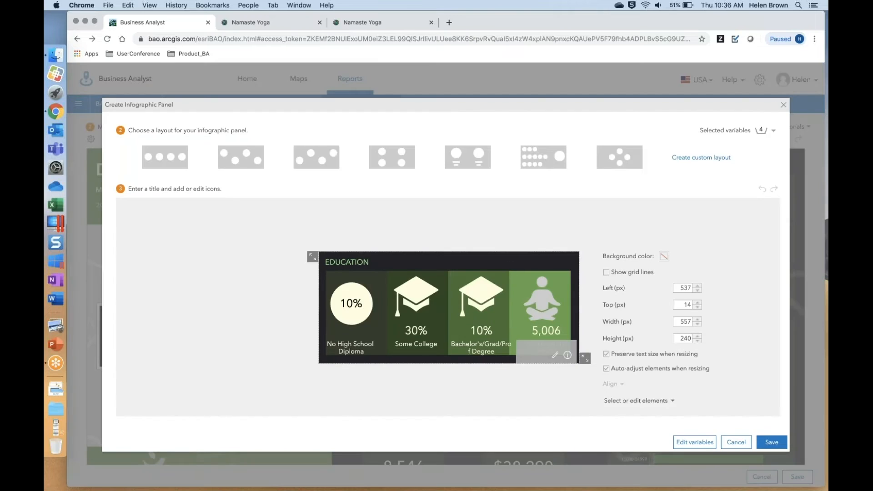
click(641, 401)
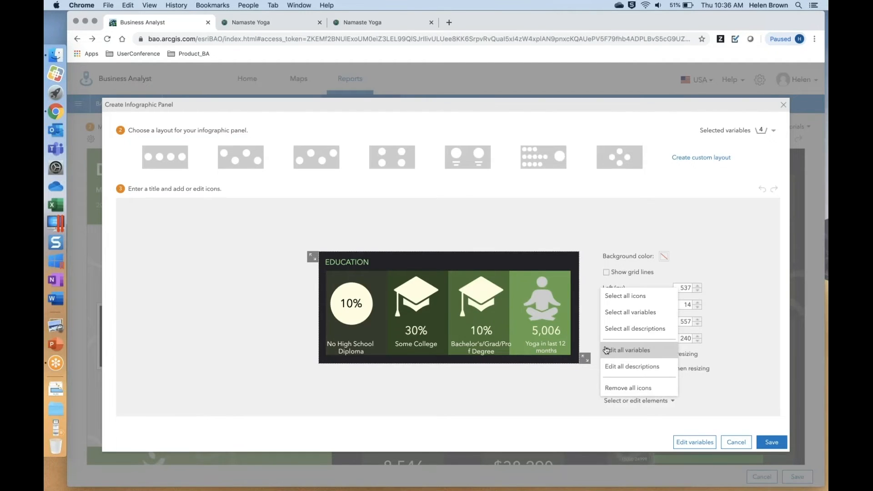
mouse_move(537, 314)
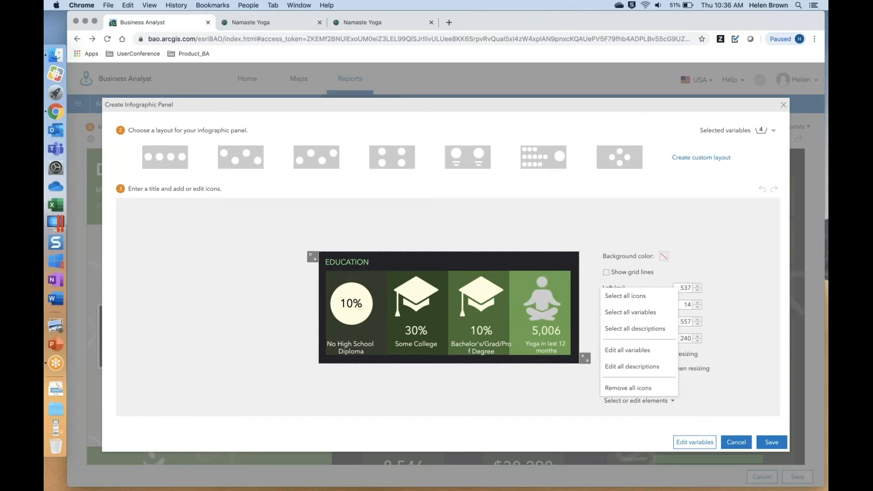
click(736, 442)
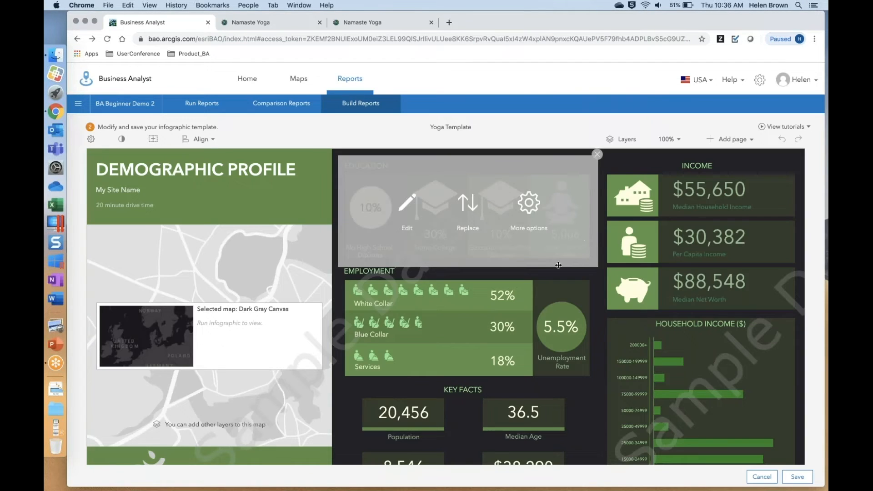
mouse_move(579, 163)
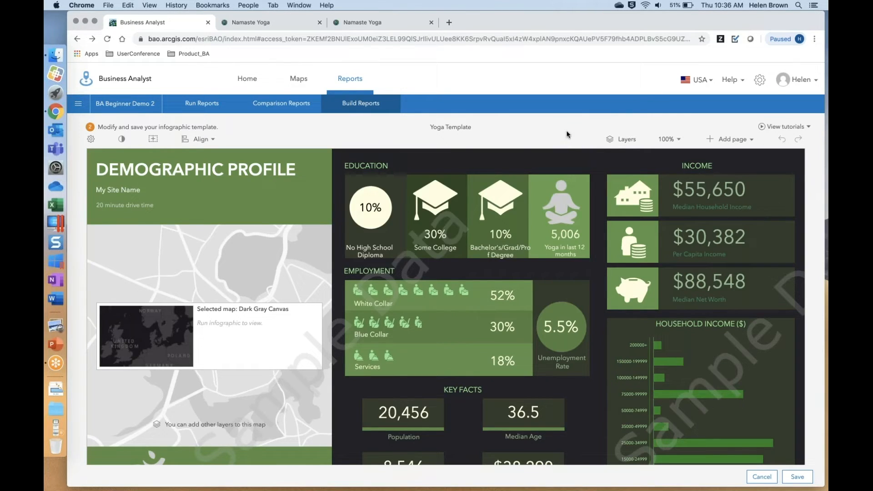
Step: Return to the project map and close the Site 3 pop-up
click(295, 78)
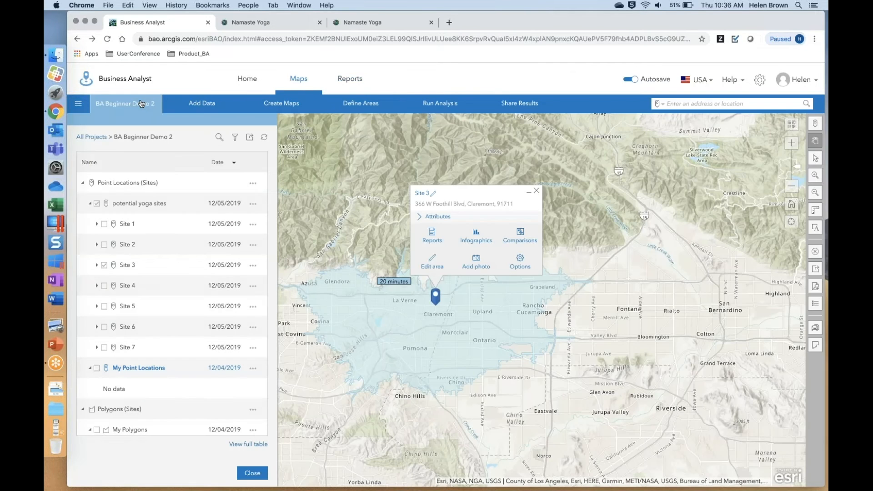
click(537, 190)
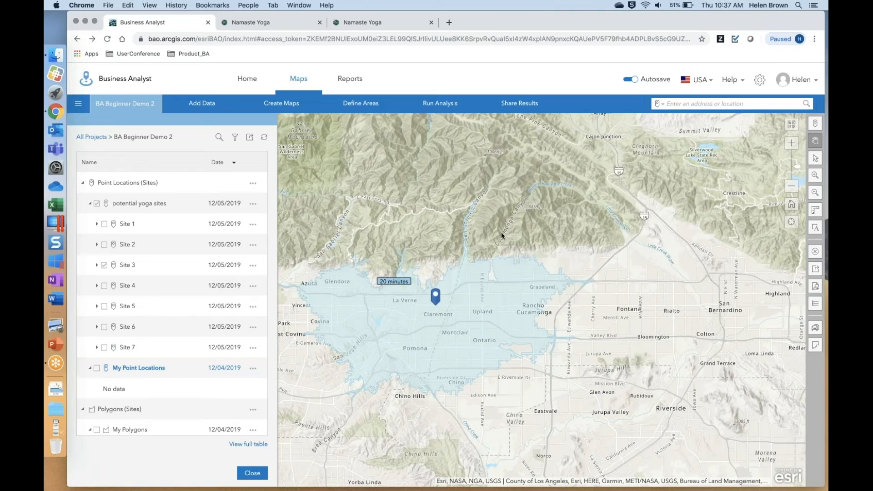
drag(521, 230, 575, 221)
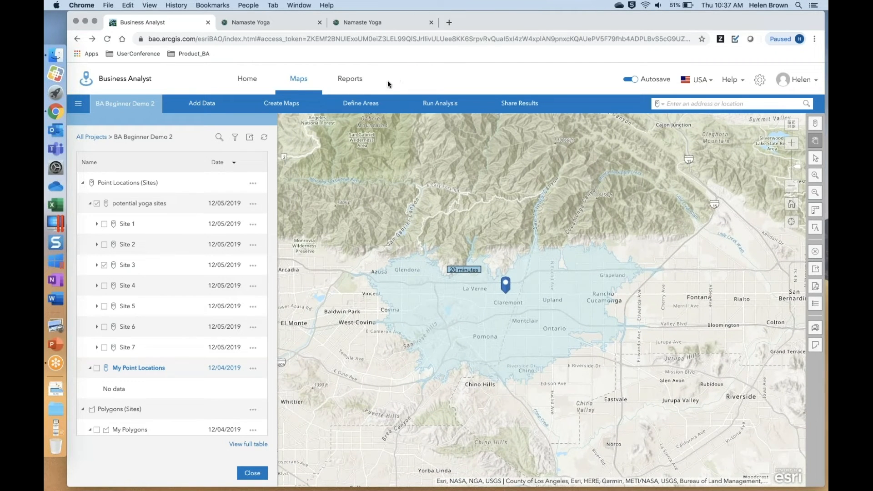
Step: Start a Smart Map Search and select the 2019 Median Household Income variable from the Income category
click(300, 105)
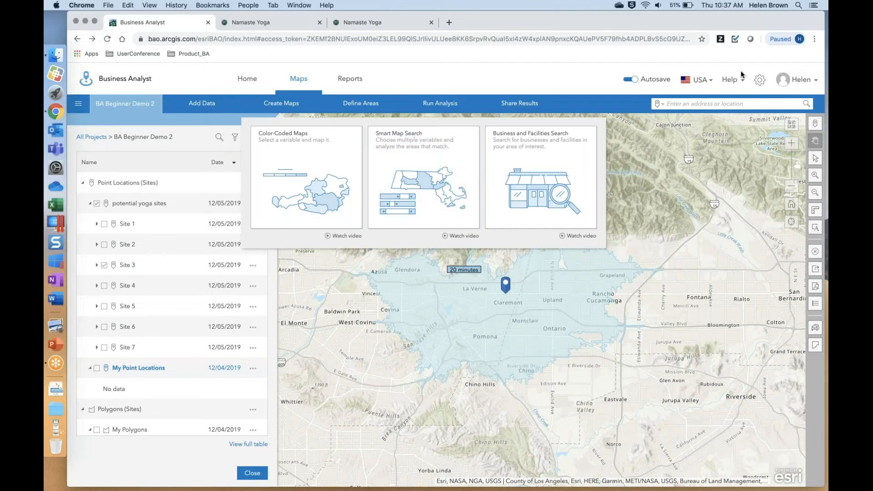
click(731, 80)
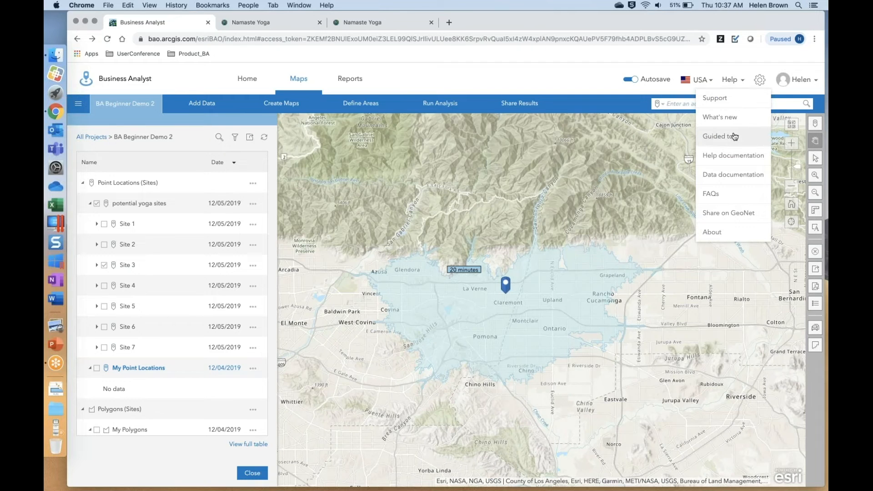
click(300, 107)
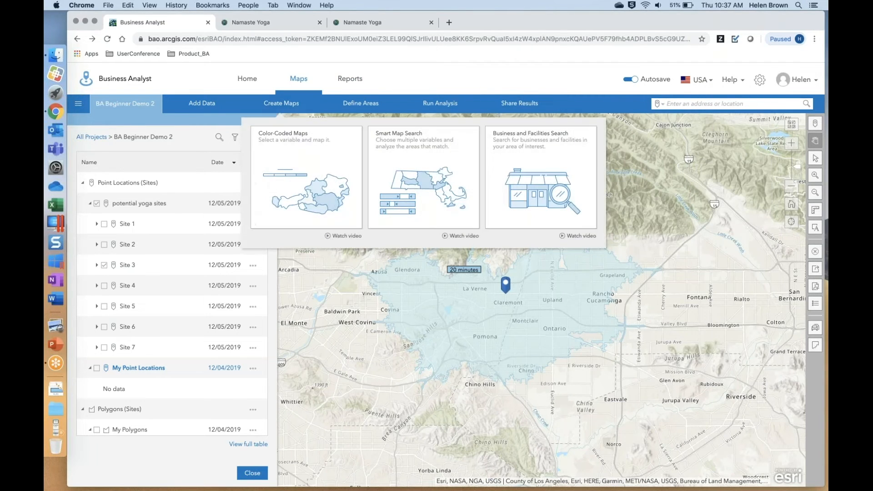
click(414, 157)
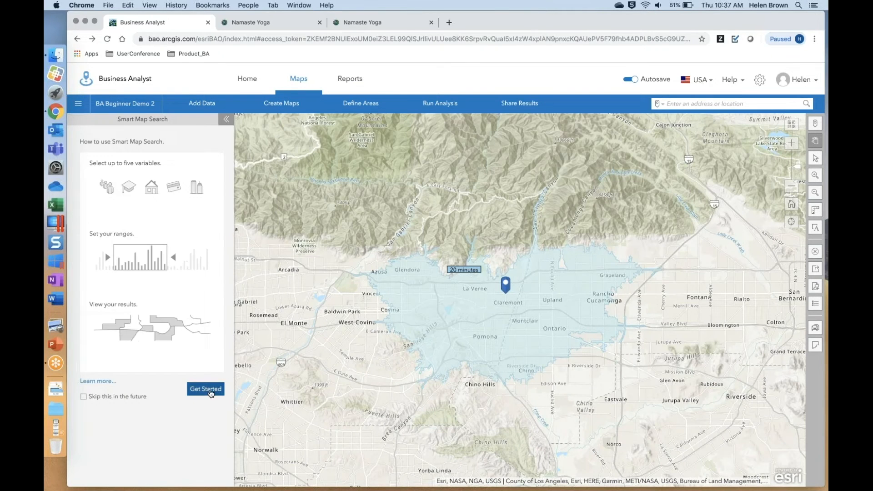
click(206, 389)
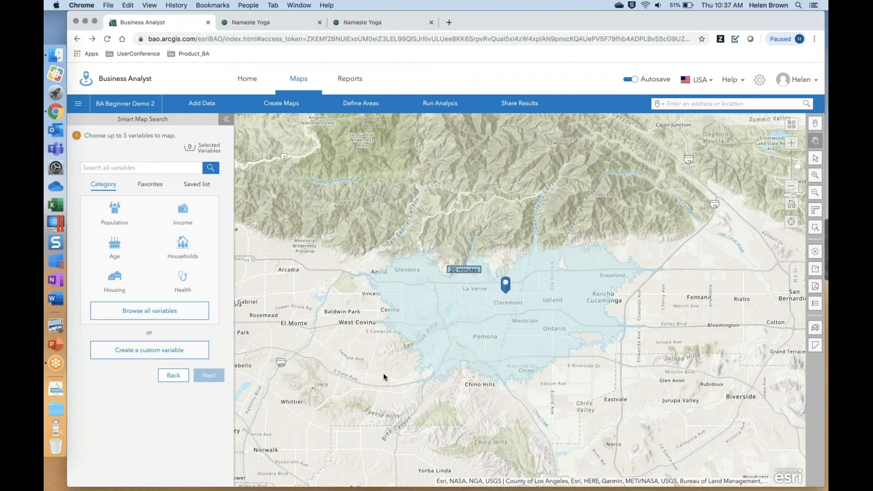
scroll(383, 377, up, 2)
scroll(384, 377, down, 2)
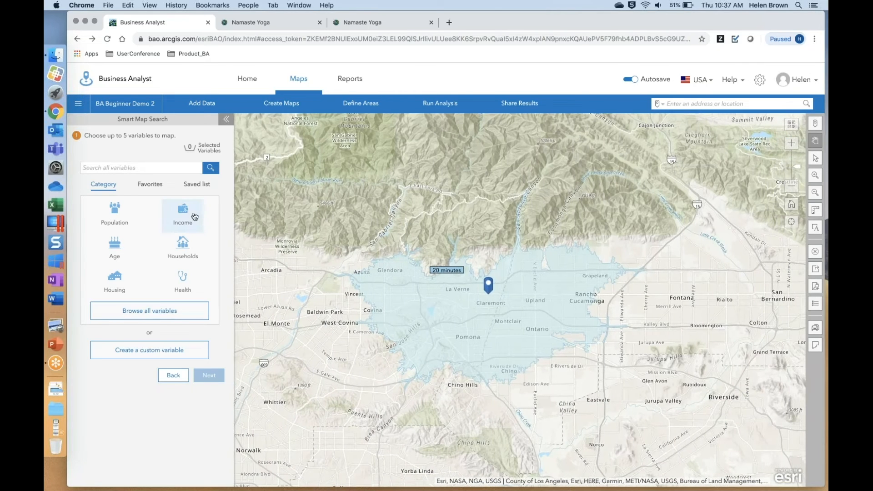
click(194, 216)
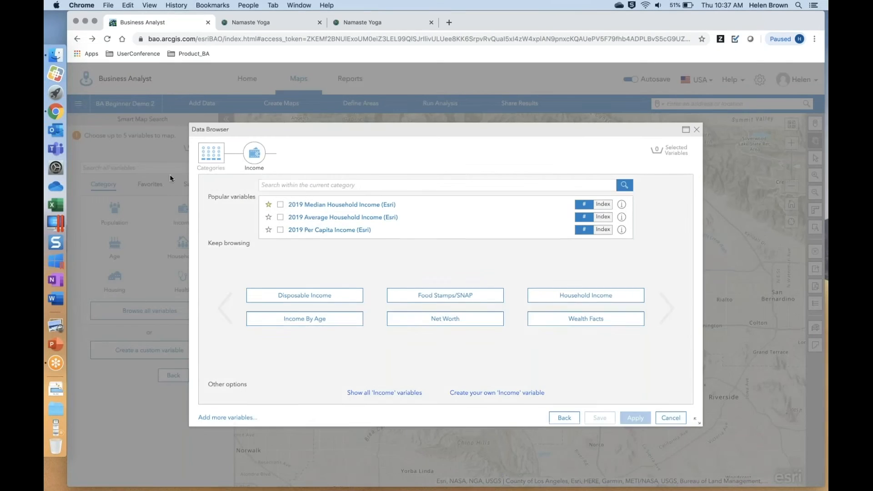
click(281, 205)
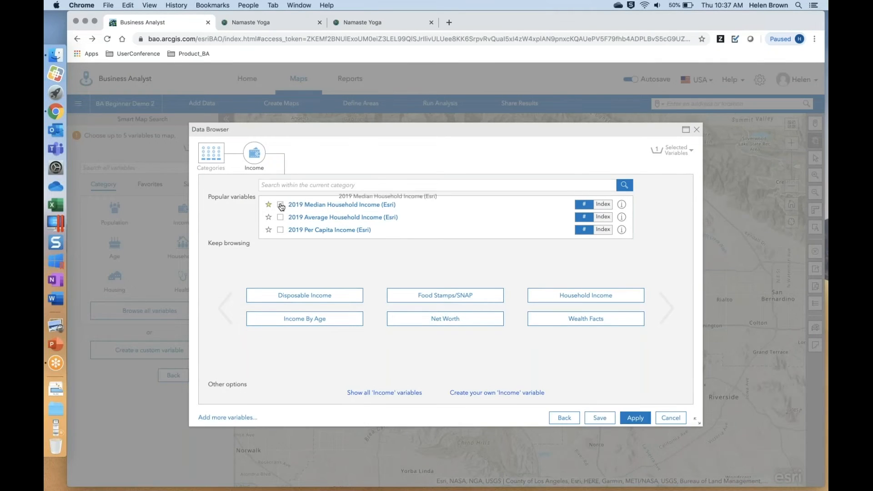
Step: Search the data for "yoga", add the 2019 Participated in yoga in last 12 months variable, and apply both variables to the map
click(217, 155)
click(383, 148)
text(yoga)
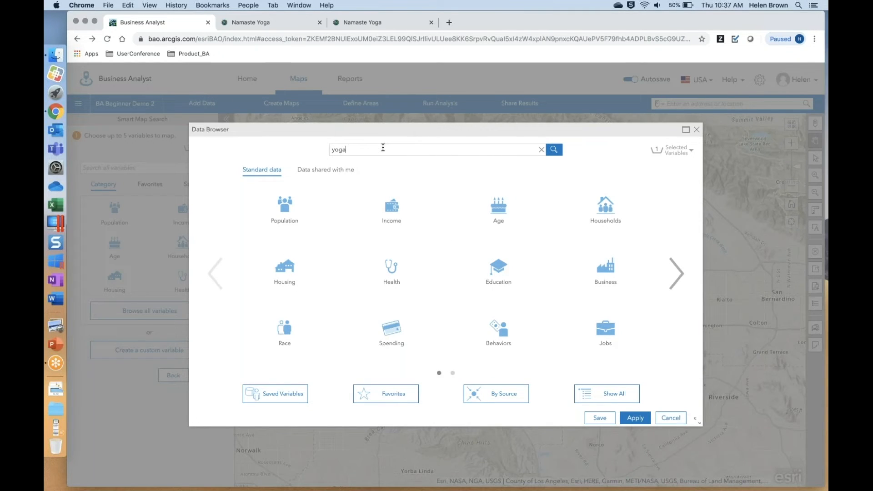
key(Return)
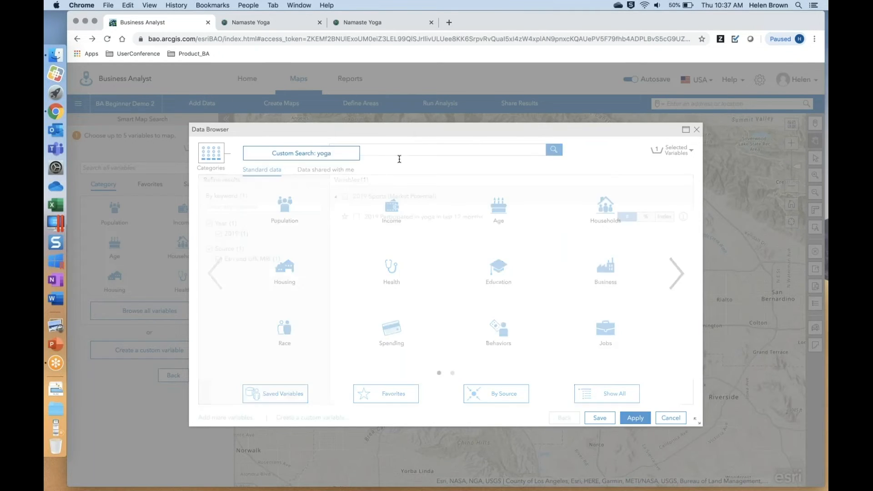
click(357, 217)
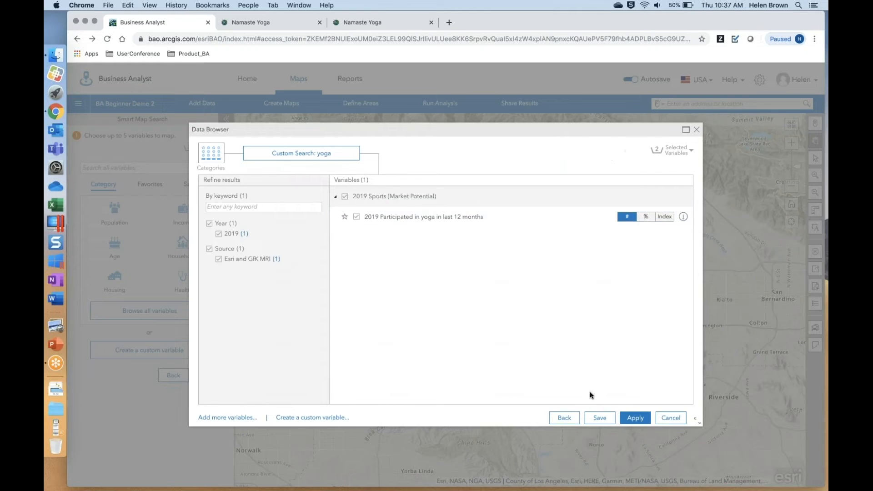
click(635, 418)
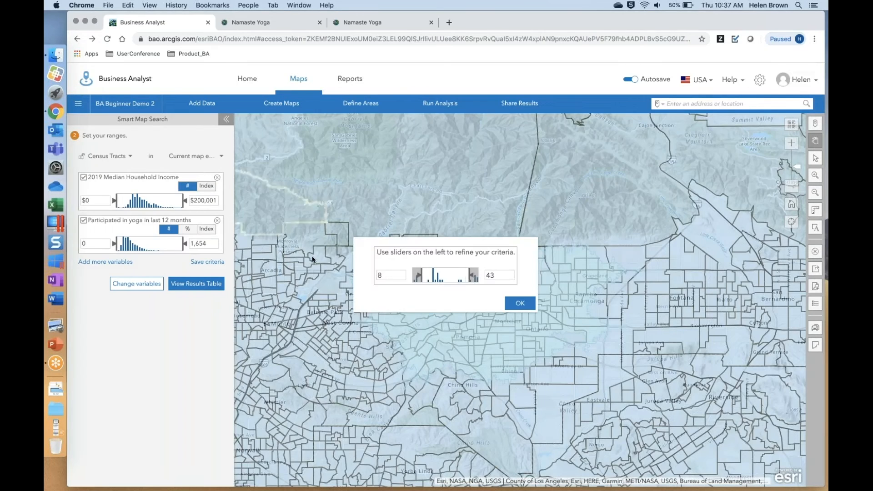
Step: Dismiss the slider hint and set the minimum 2019 Median Household Income to $75,000
click(520, 306)
mouse_move(115, 201)
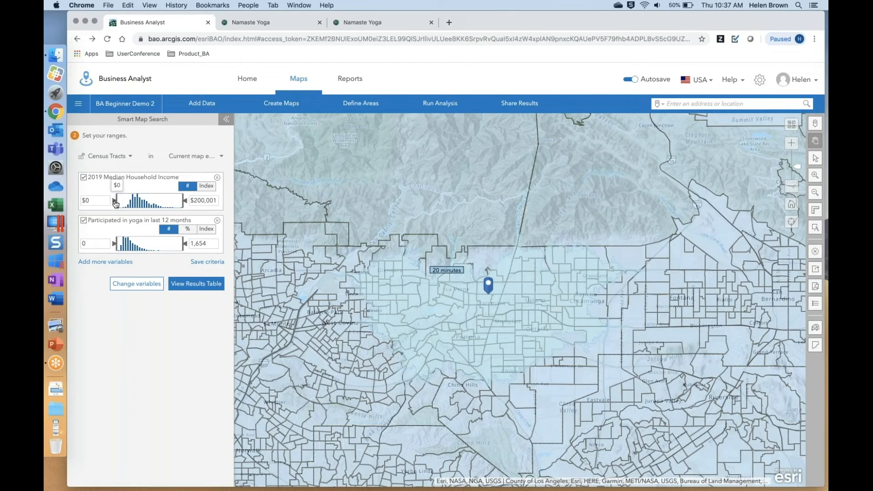
click(85, 201)
text(75,000)
key(Return)
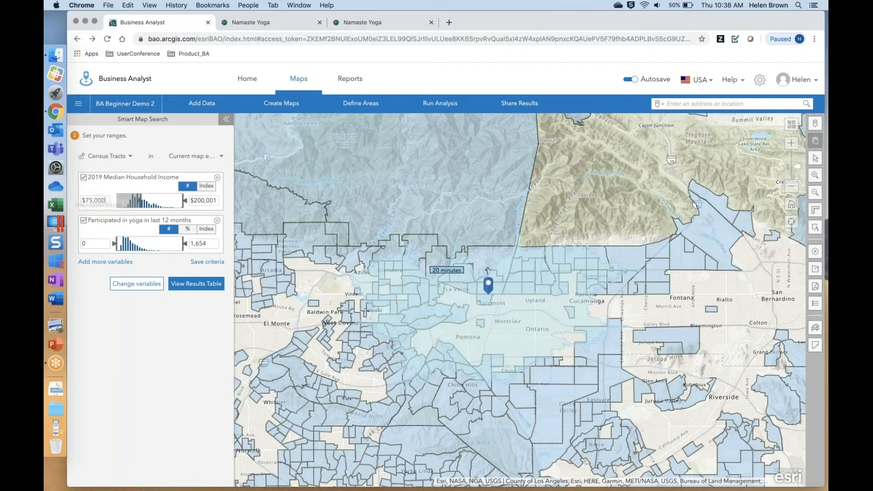
Step: Set the minimum for Participated in yoga in last 12 months to 50
click(91, 244)
key(Return)
click(99, 244)
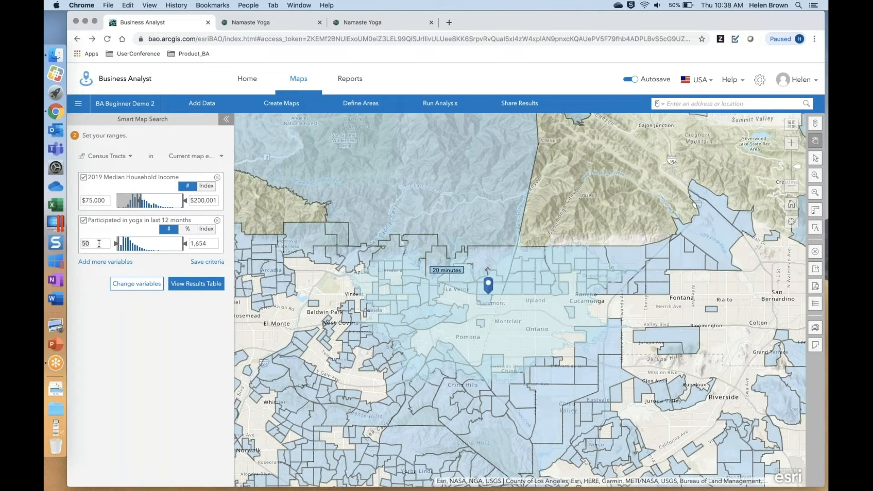
Step: Clear Site 3 from the map while keeping the Smart Map Search results
click(788, 250)
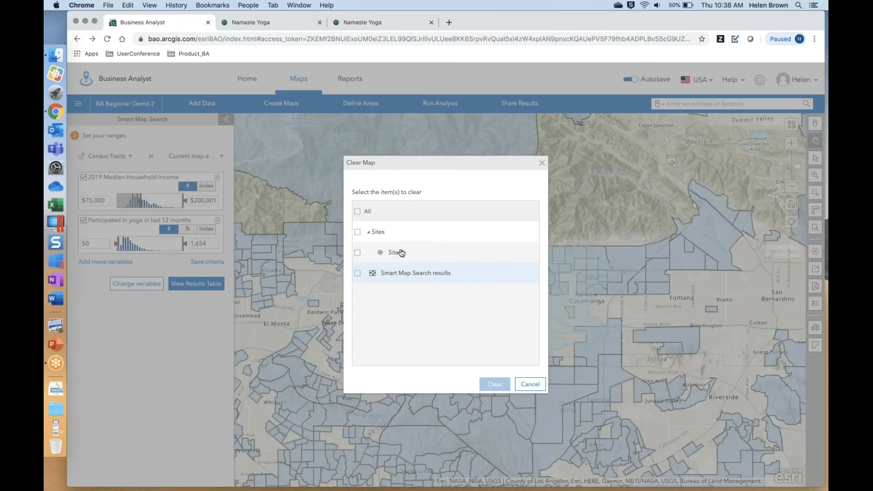
click(357, 253)
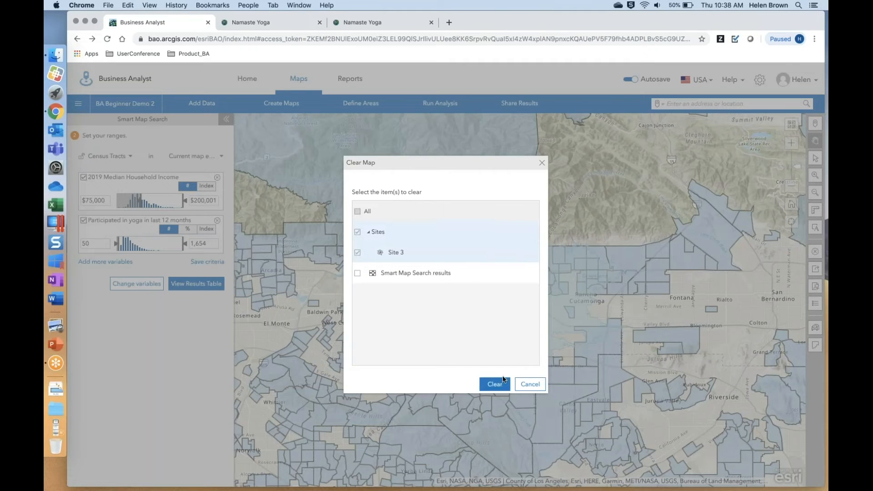
click(494, 385)
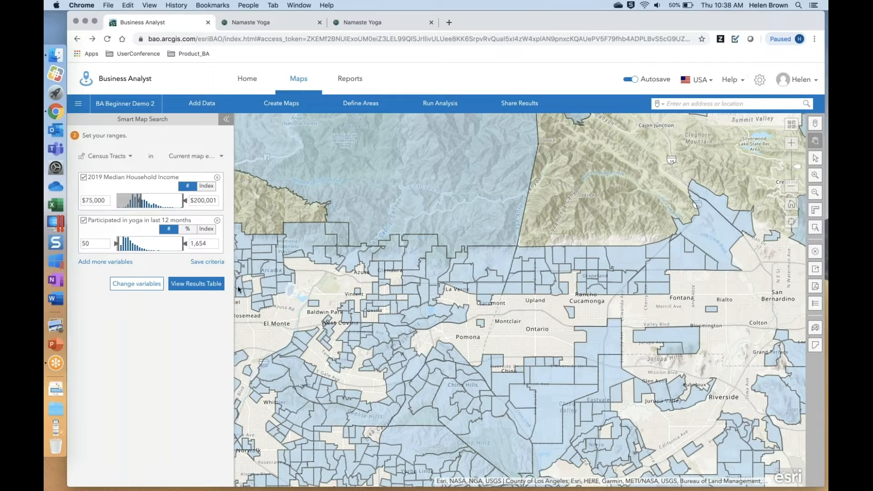
Step: Show the Smart Map Search results table, expand it to review both variables per census tract, and minimize it
click(211, 289)
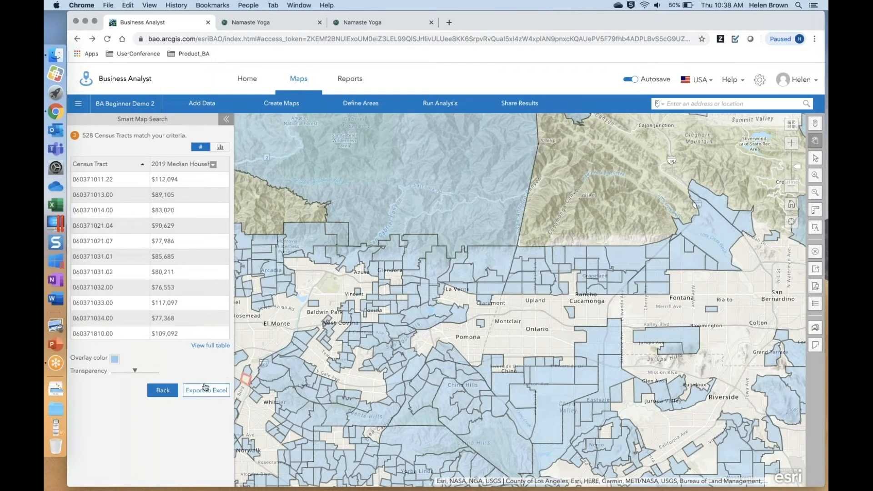
click(213, 346)
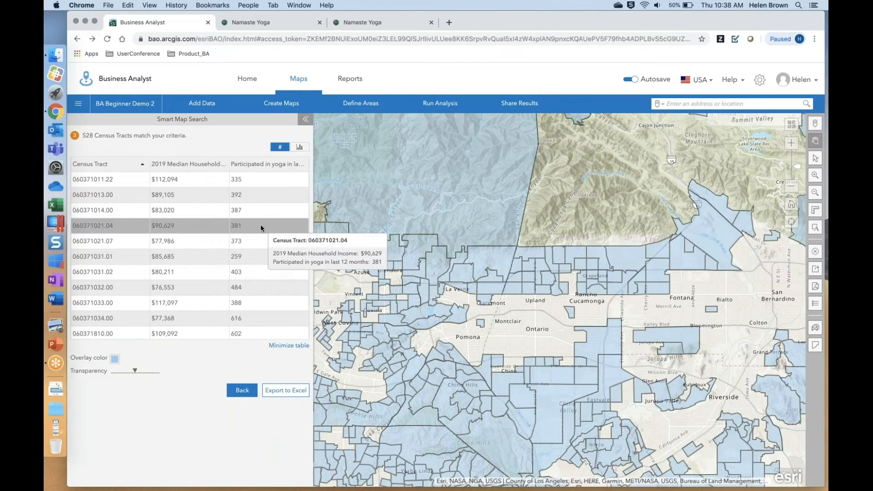
click(288, 346)
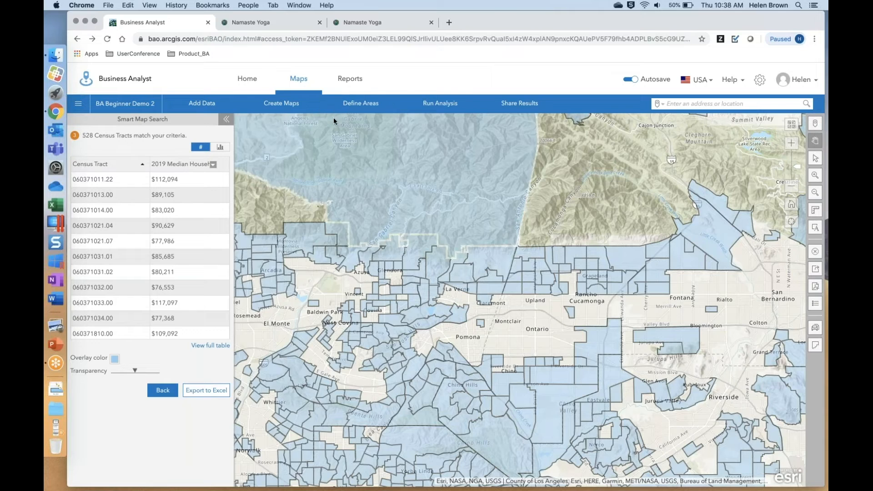
Step: Start a Story Map from the sharing options and choose the Cascade format
click(517, 105)
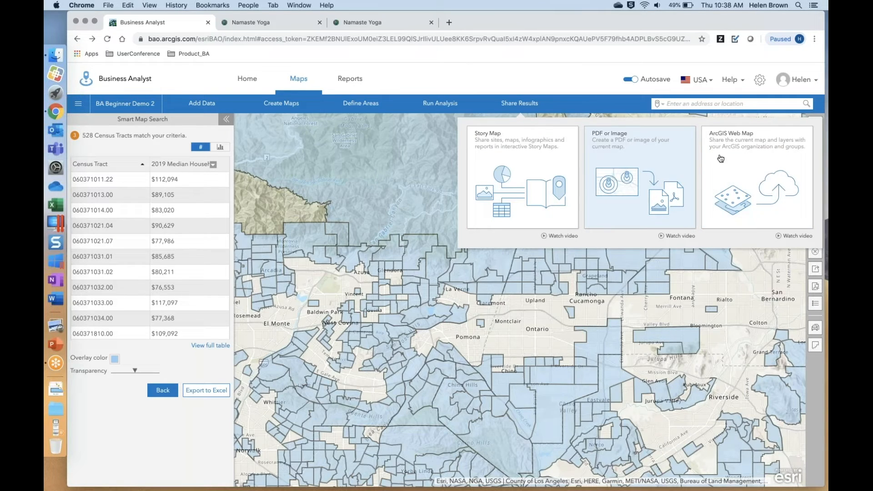
click(552, 164)
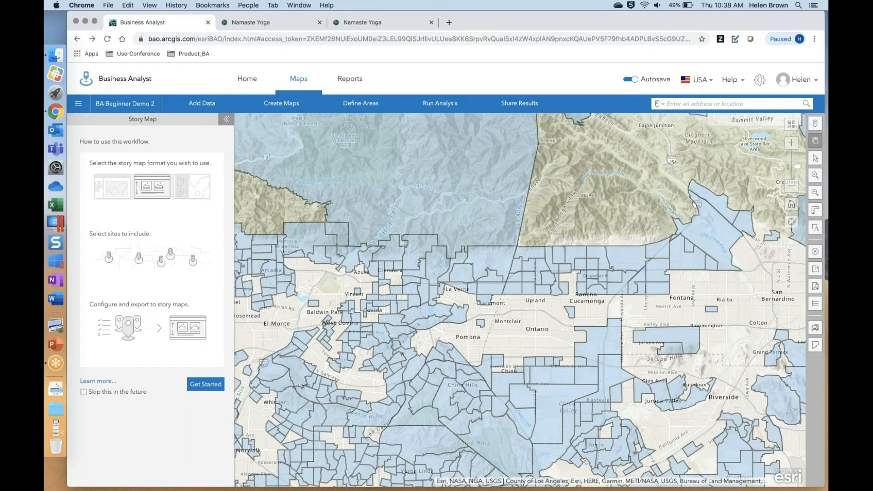
click(501, 106)
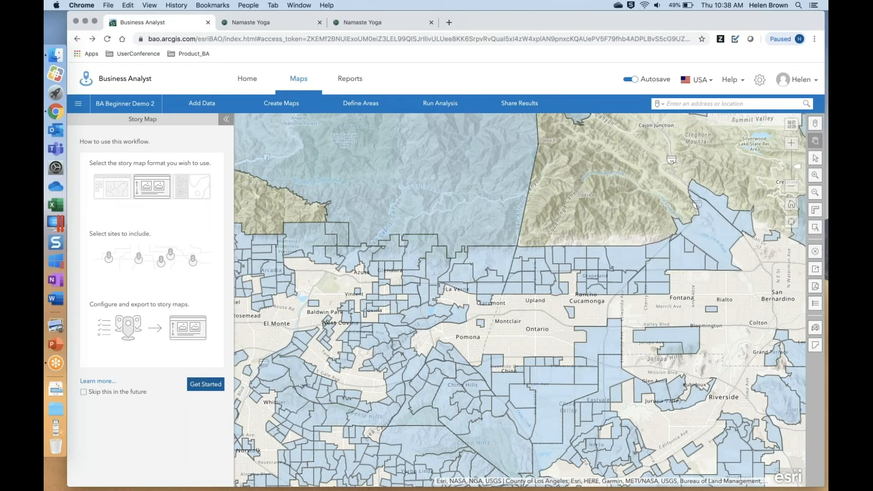
click(198, 384)
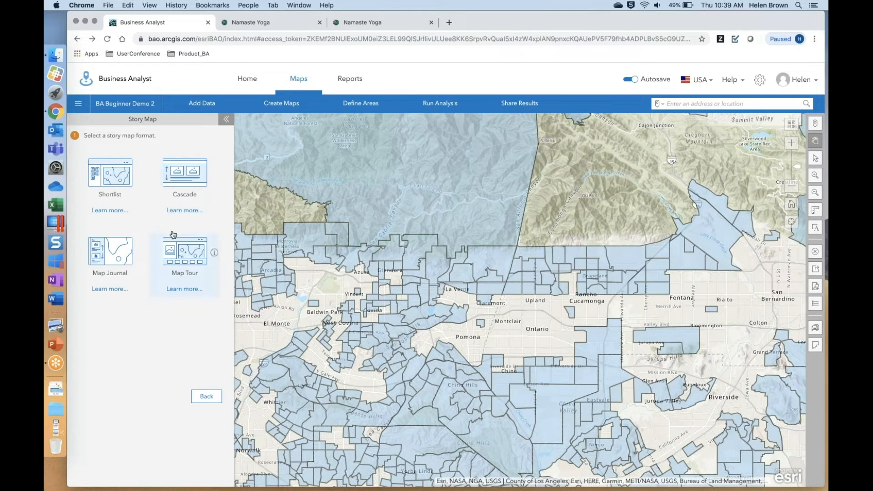
click(180, 177)
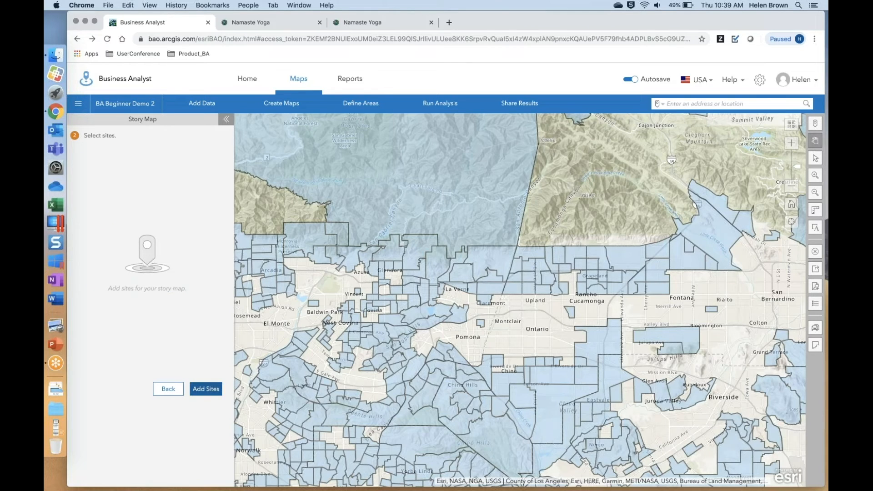
Step: Add Site 3 and Site 6 from the recent sites to the story map
click(206, 389)
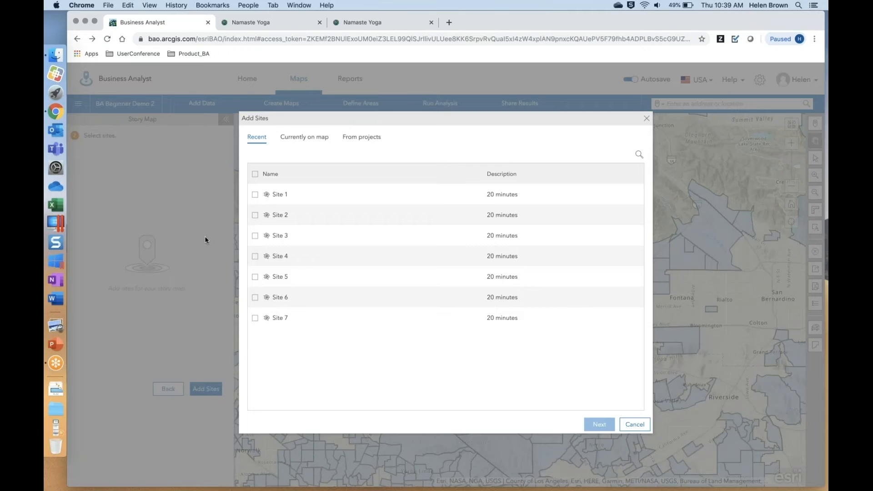
click(255, 298)
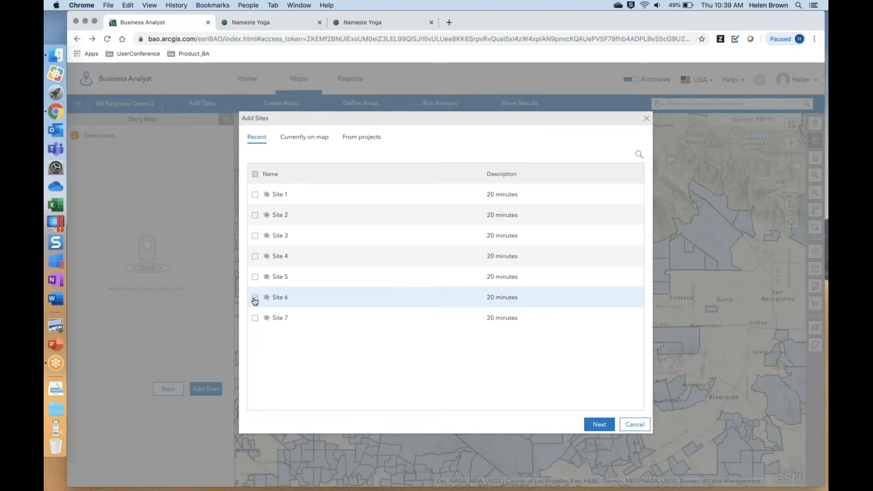
click(256, 237)
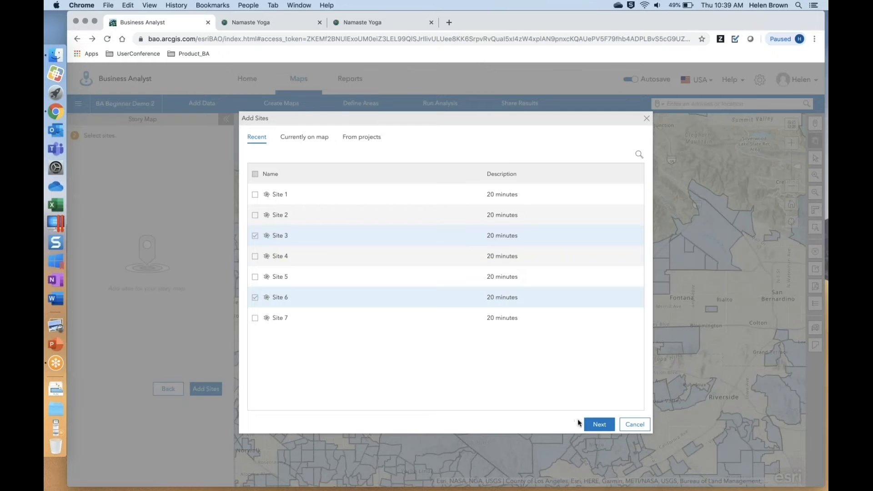
click(590, 423)
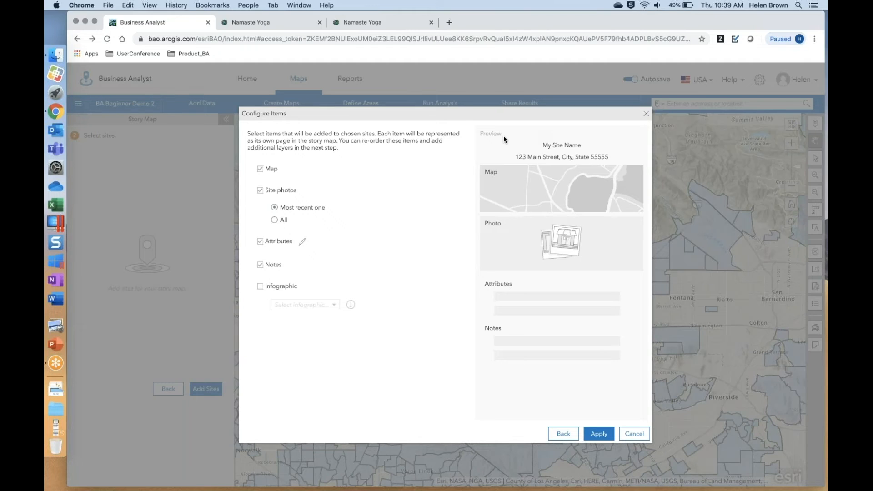
Step: Include an infographic using Yoga Template along with the map, site photos, attributes and notes, and apply the item configuration
click(259, 245)
click(259, 245)
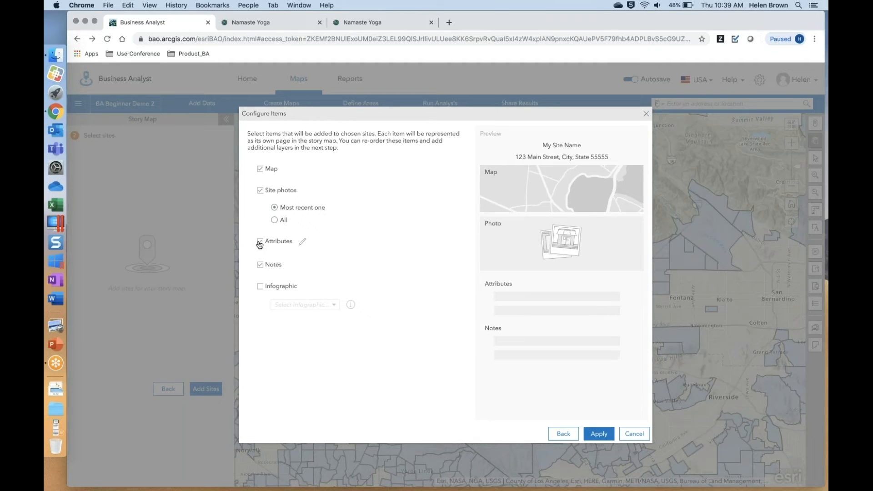
click(262, 268)
click(262, 269)
click(261, 288)
click(309, 306)
scroll(307, 401, down, 5)
scroll(309, 401, down, 3)
click(306, 382)
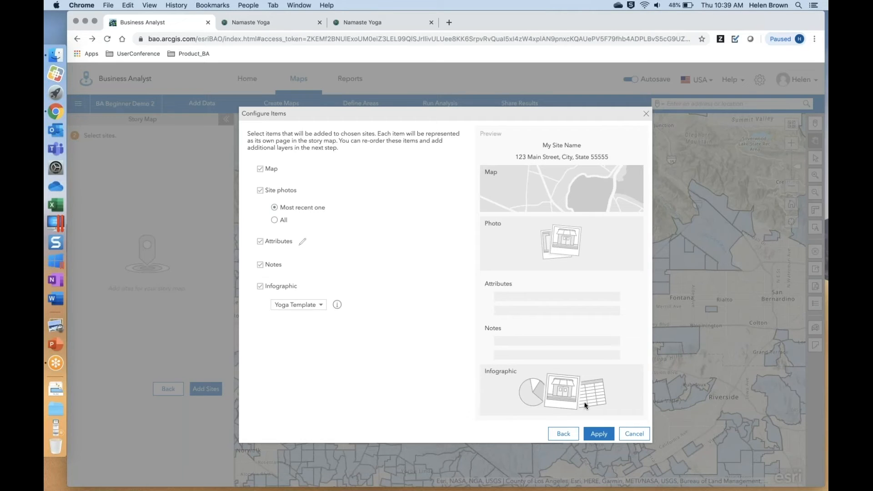
click(593, 437)
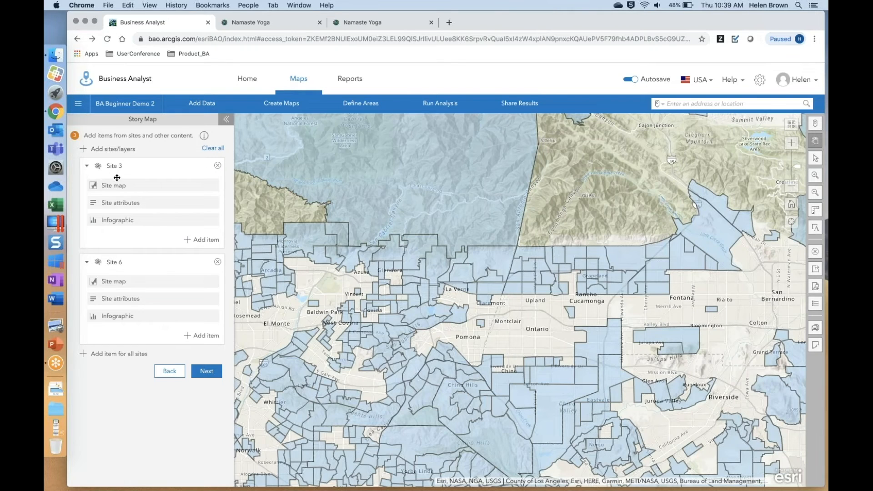
Step: Add a second infographic to Site 3 using the Tapestry Profile template
click(191, 240)
click(201, 292)
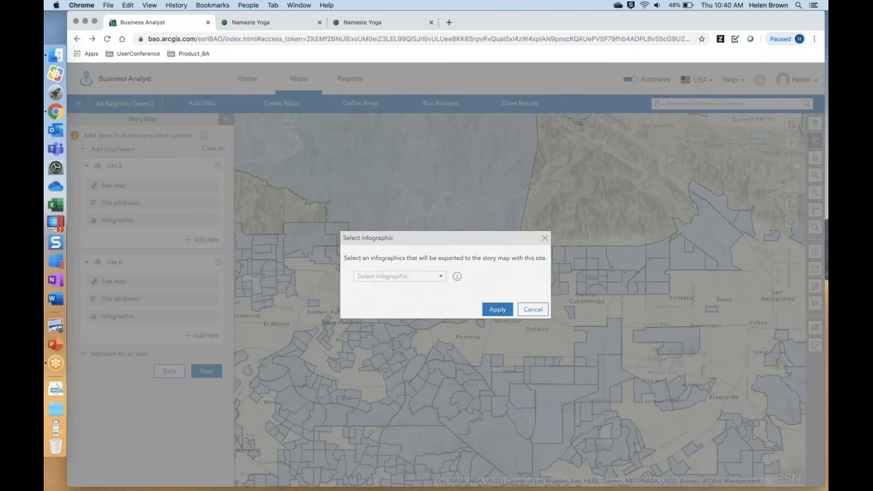
click(433, 279)
scroll(438, 366, down, 5)
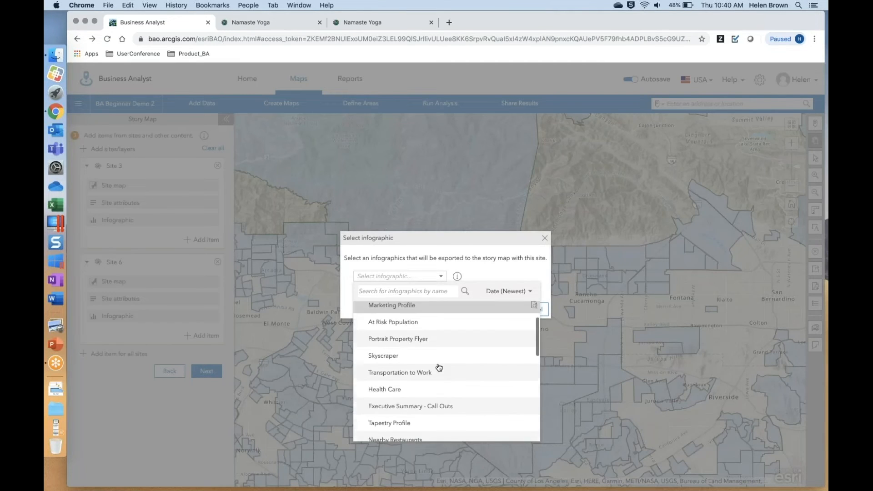
scroll(438, 366, down, 2)
click(427, 359)
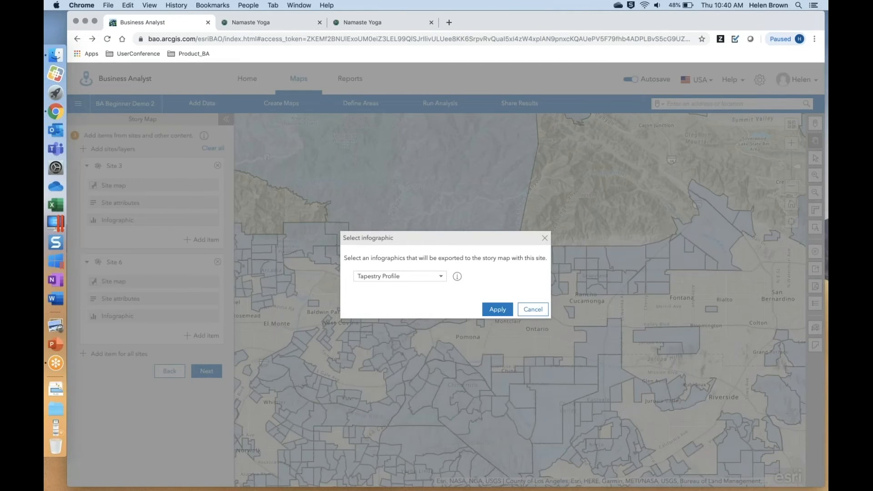
click(505, 312)
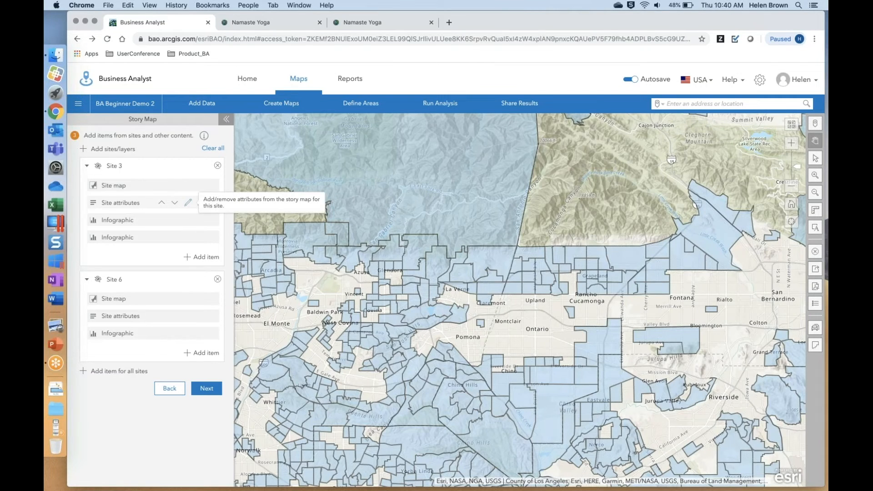
Step: Title the story map "Namaste Yoga" and give it the subtitle "Site Options"
click(200, 388)
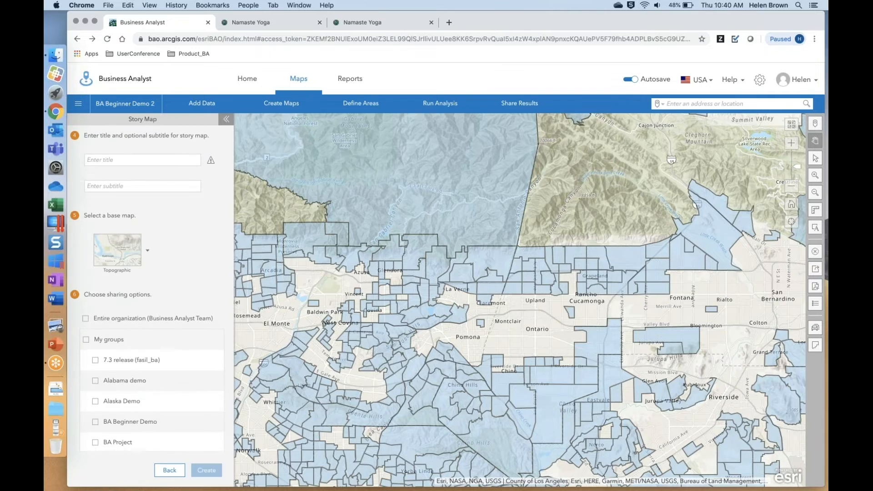
click(148, 161)
text(Namaste Yoga)
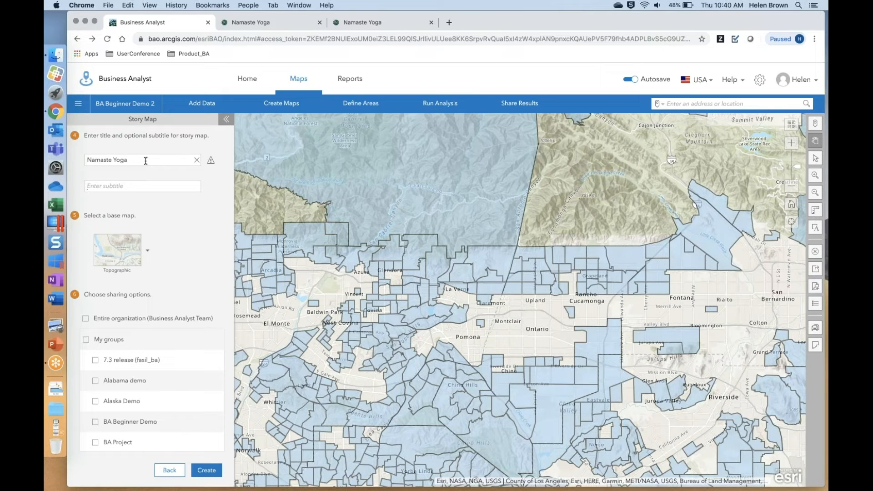
text(Site Options)
Step: Keep the Topographic base map and create the story map, sharing it as Namaste Yoga 3
click(147, 251)
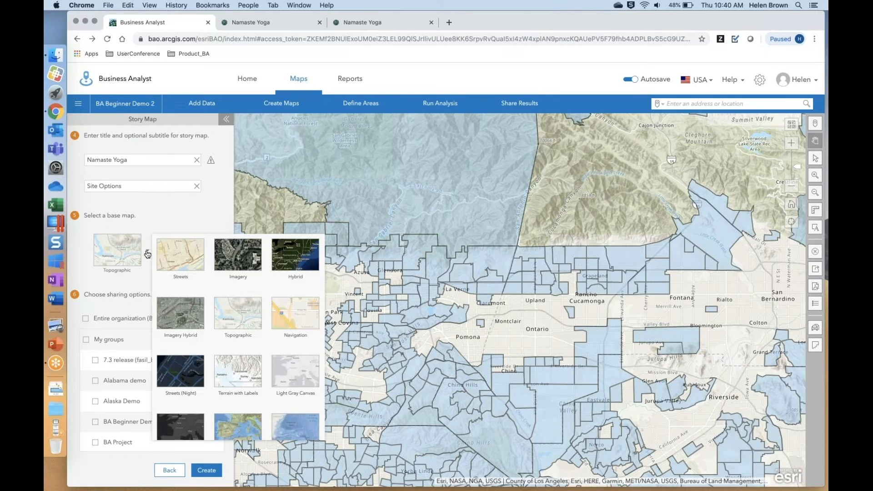
click(156, 232)
scroll(159, 347, down, 3)
scroll(158, 347, down, 5)
scroll(140, 371, up, 8)
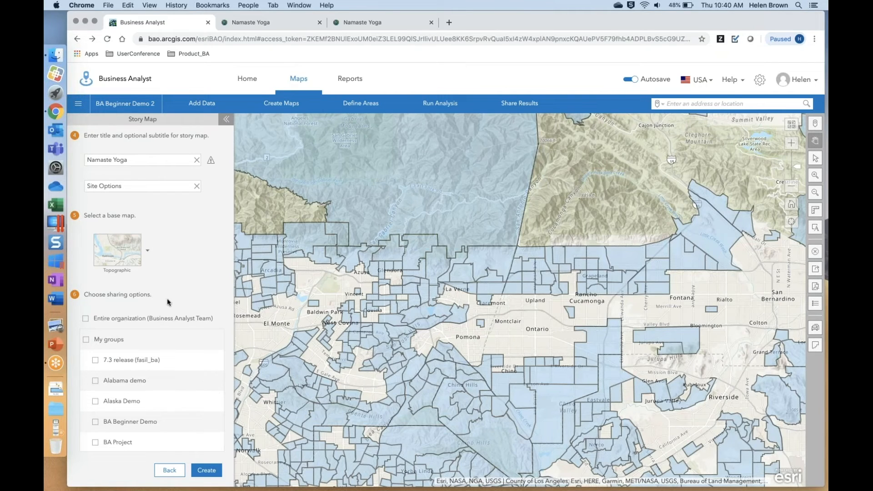
click(210, 471)
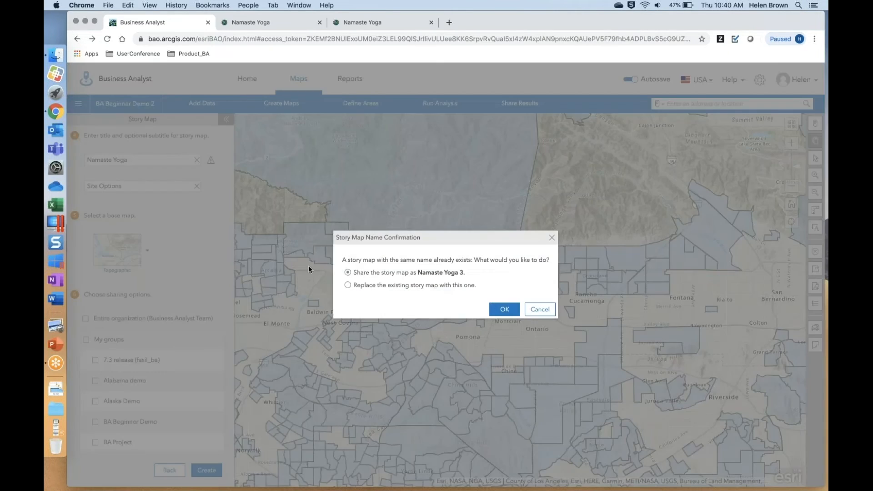
click(503, 310)
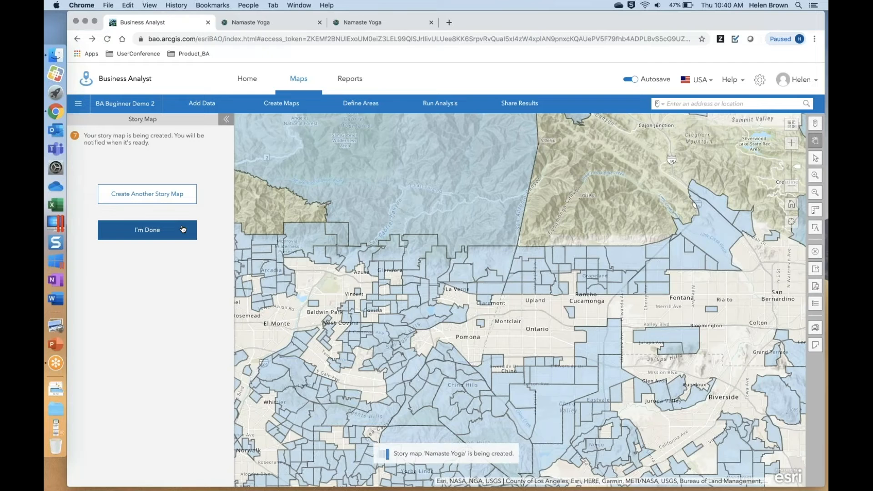
Step: View the published Namaste Yoga story map and examine the Site Rank 1 section with its site map and attributes
click(262, 22)
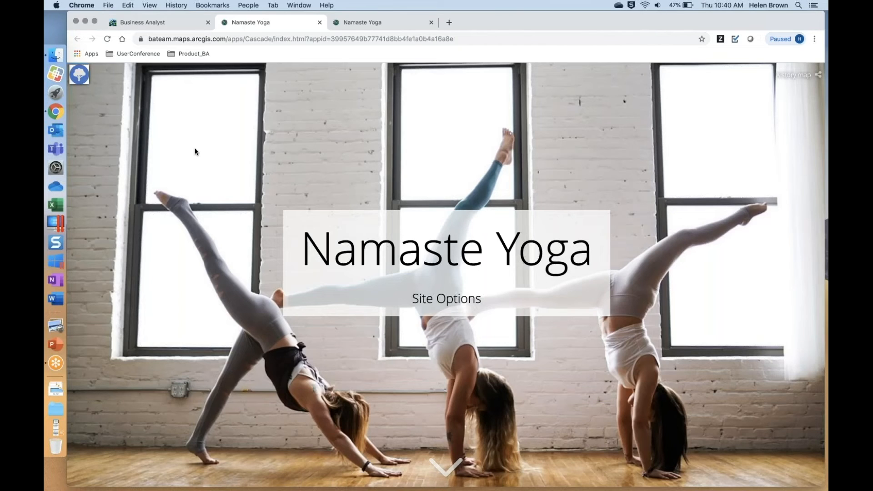
scroll(446, 272, down, 5)
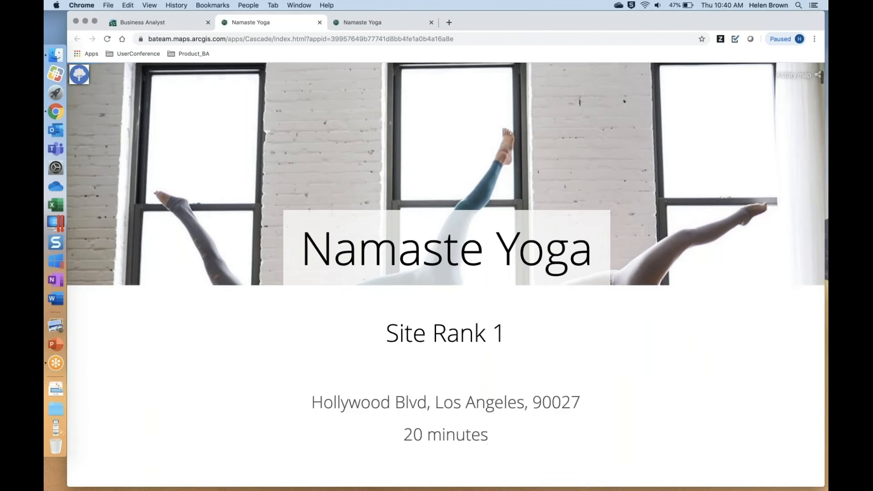
scroll(445, 272, down, 6)
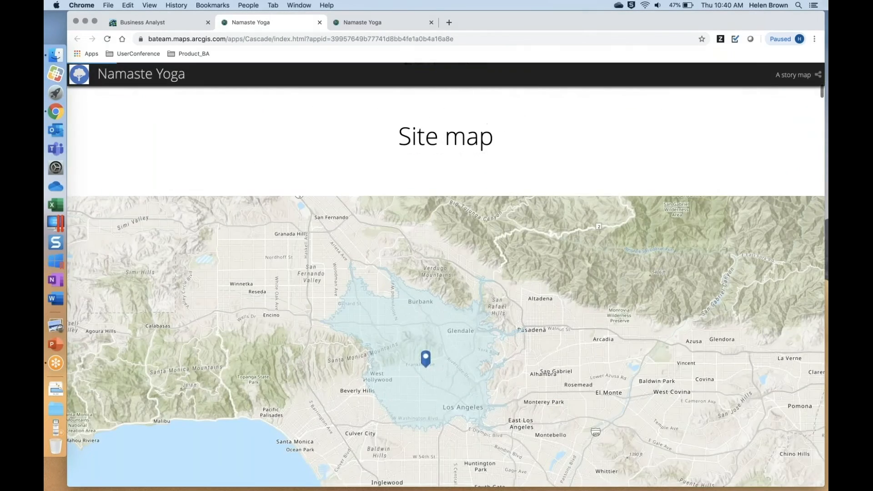
scroll(779, 117, down, 2)
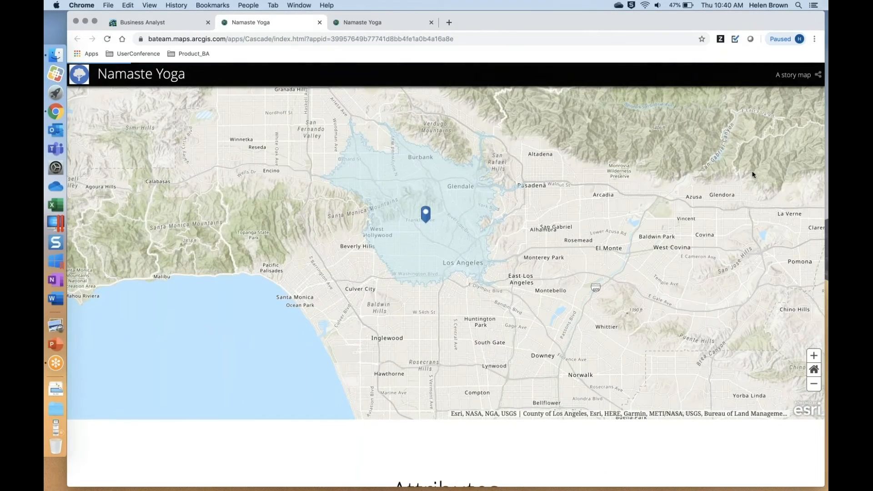
scroll(753, 174, down, 2)
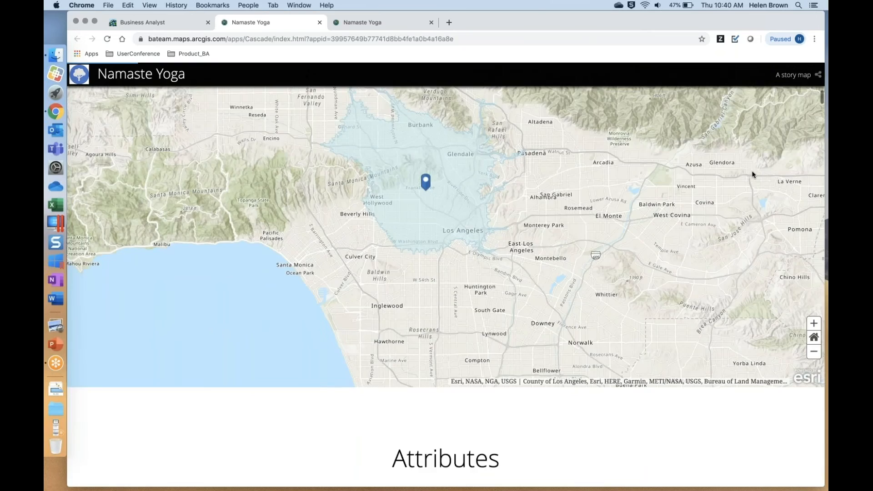
scroll(753, 174, up, 15)
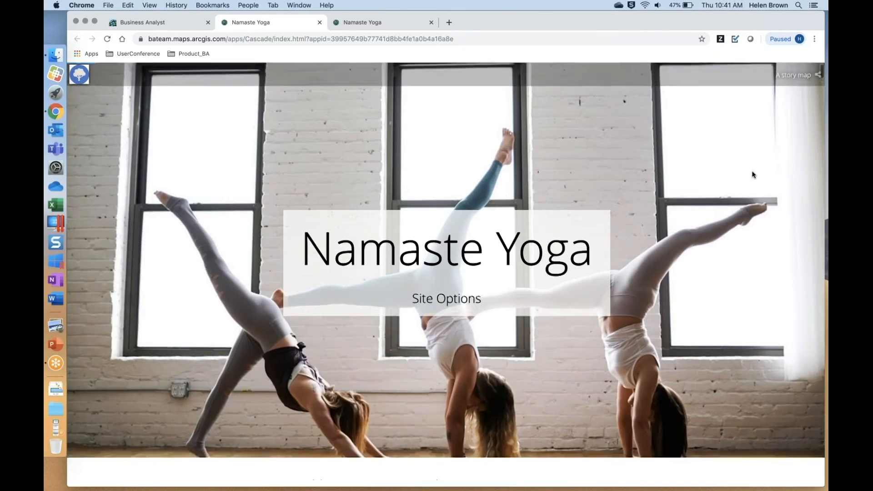
scroll(753, 174, down, 6)
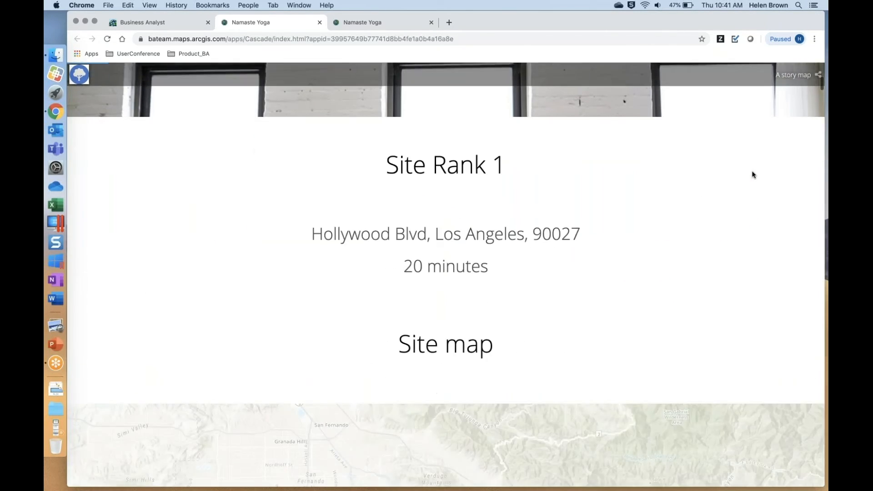
scroll(753, 175, down, 7)
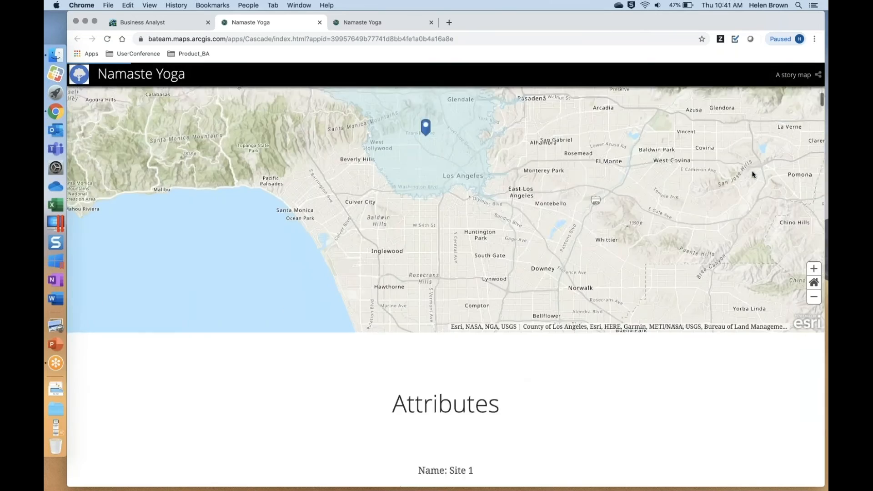
scroll(753, 174, down, 8)
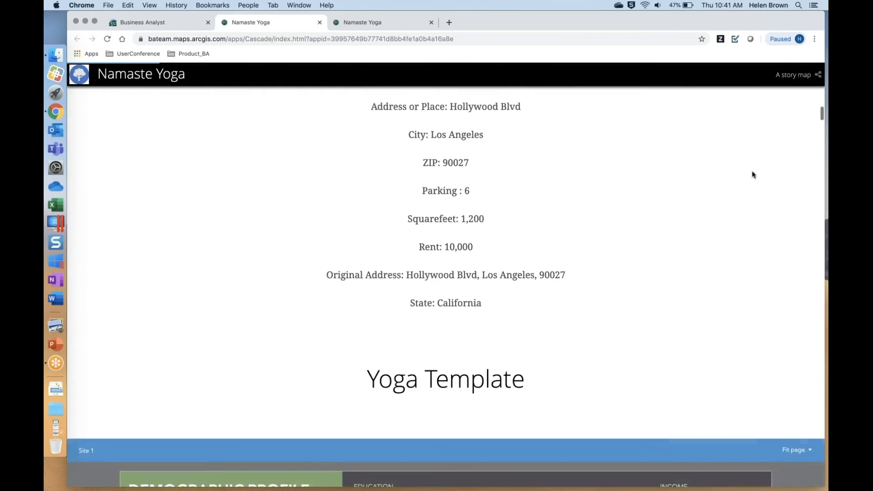
Step: Explore the median household income detail in Site 1's Yoga Template infographic, check its comparison geography filters, and close it
scroll(753, 174, down, 6)
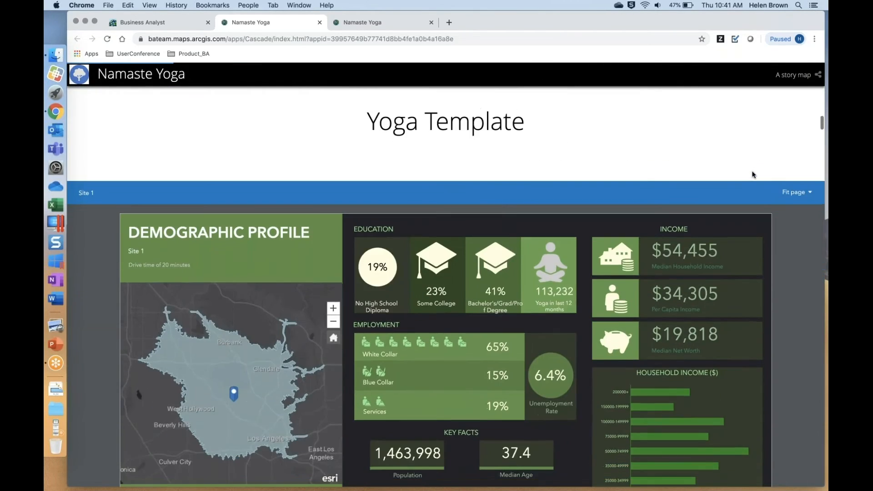
scroll(753, 174, down, 1)
scroll(657, 246, down, 2)
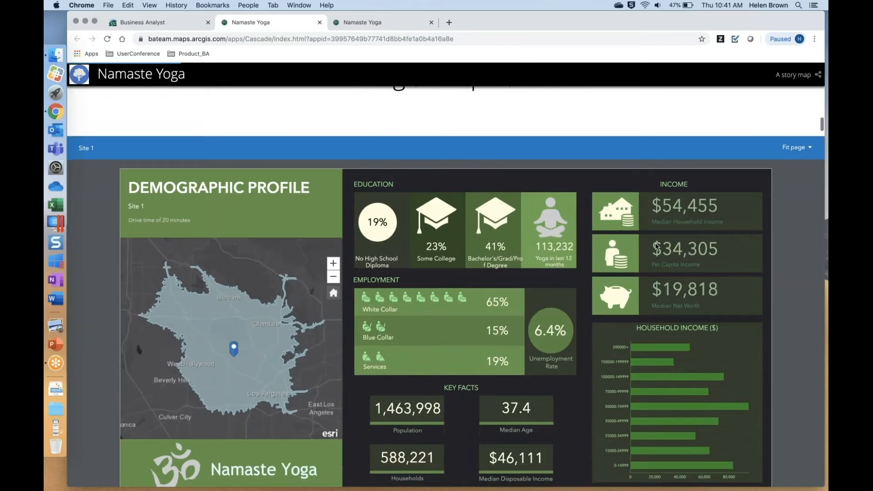
scroll(657, 246, down, 1)
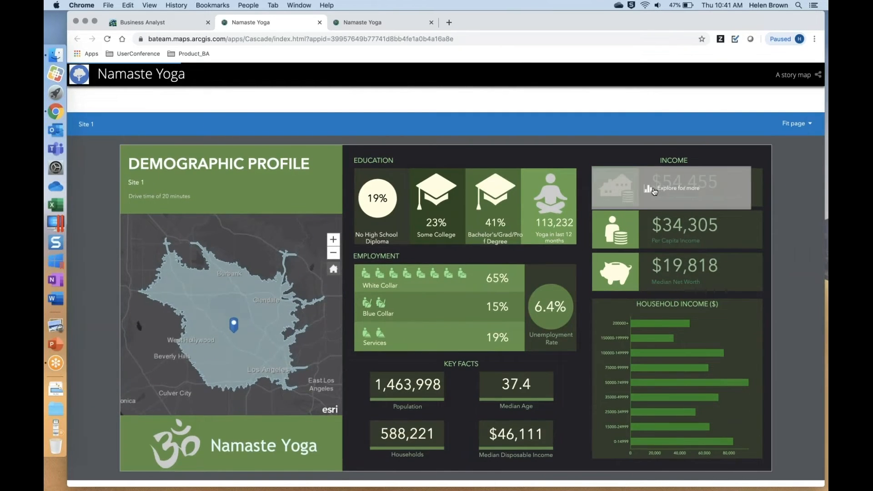
click(653, 190)
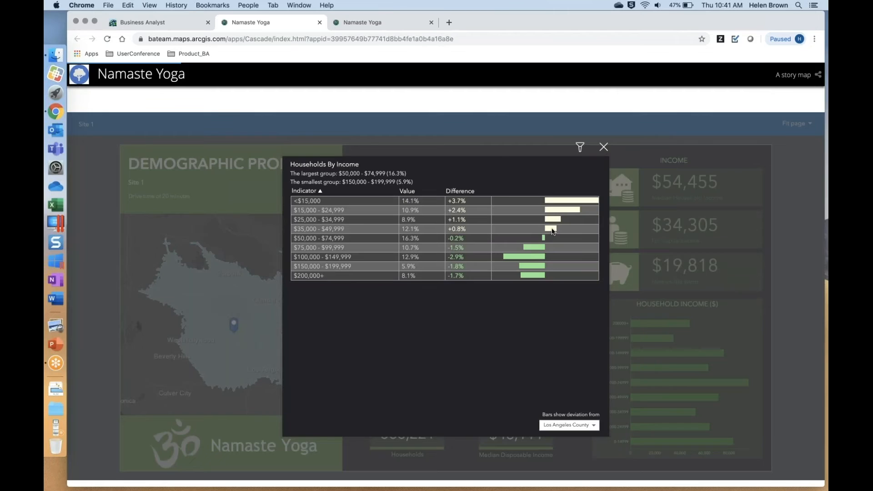
click(579, 147)
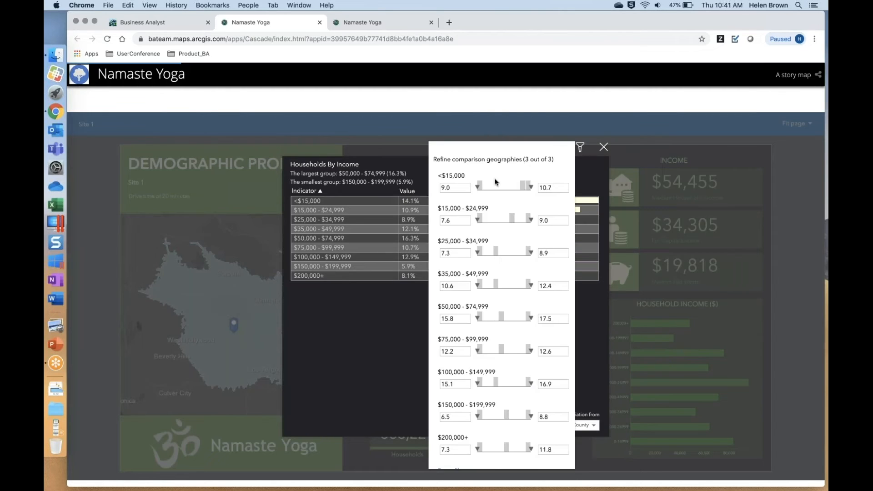
mouse_move(478, 189)
mouse_down()
mouse_move(493, 191)
mouse_move(475, 191)
mouse_up()
click(603, 147)
click(604, 147)
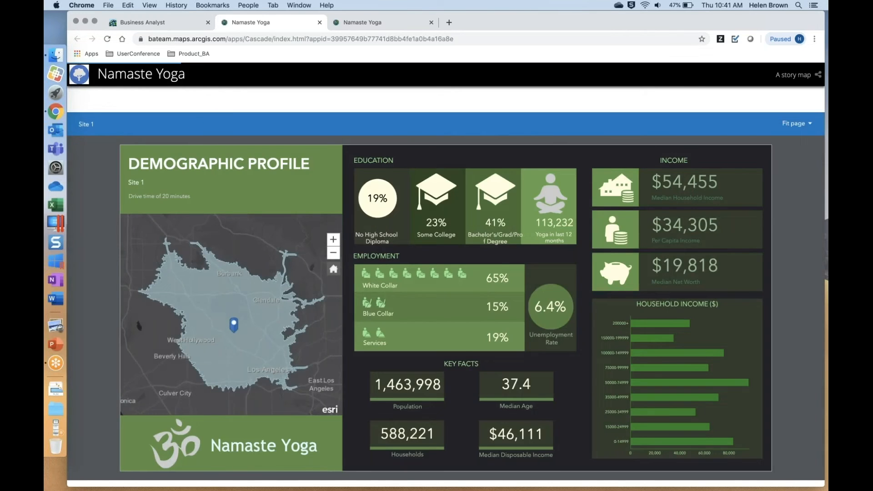
Step: Explore Site 1's Tapestry infographic by viewing the map pop-up, the Trendsetters segment details and the households comparison
scroll(673, 273, down, 2)
scroll(445, 287, down, 10)
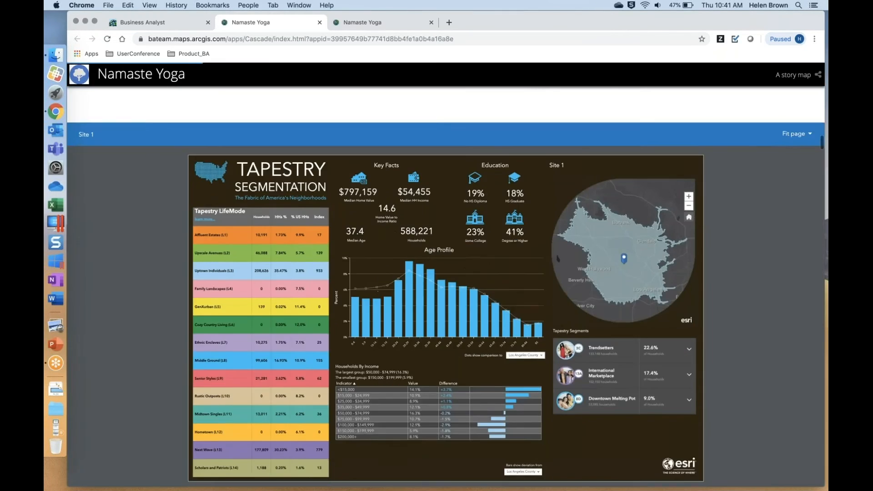
scroll(517, 256, down, 1)
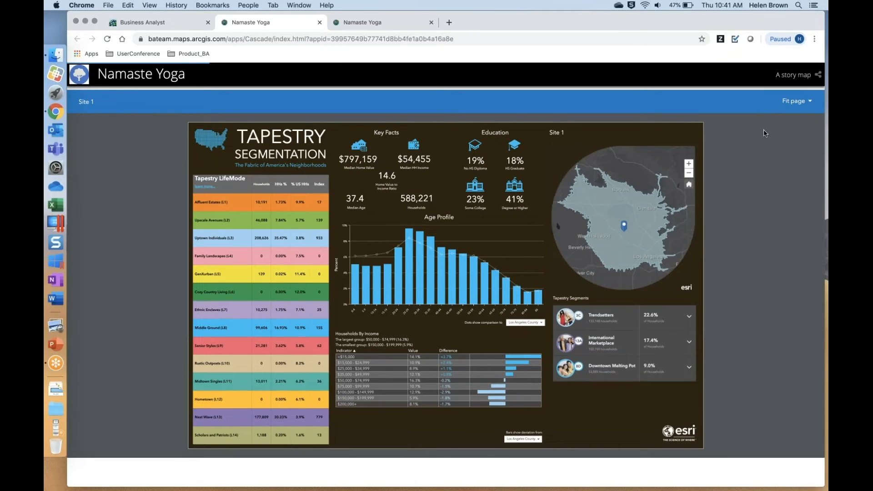
click(633, 204)
click(566, 321)
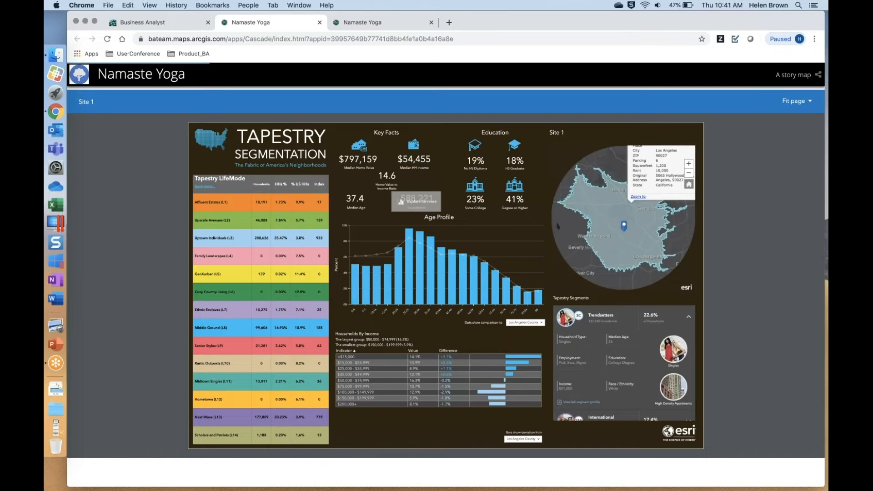
click(394, 202)
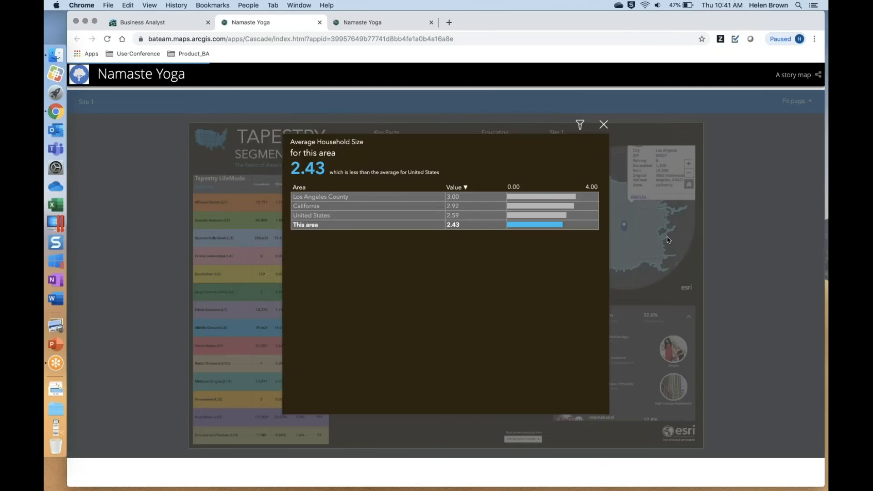
click(721, 230)
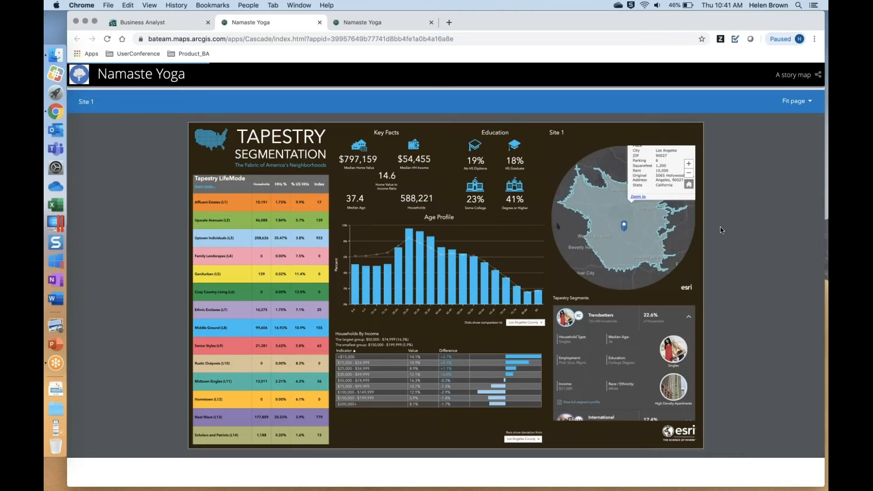
Step: Switch from the browser to GoToMeeting
click(55, 363)
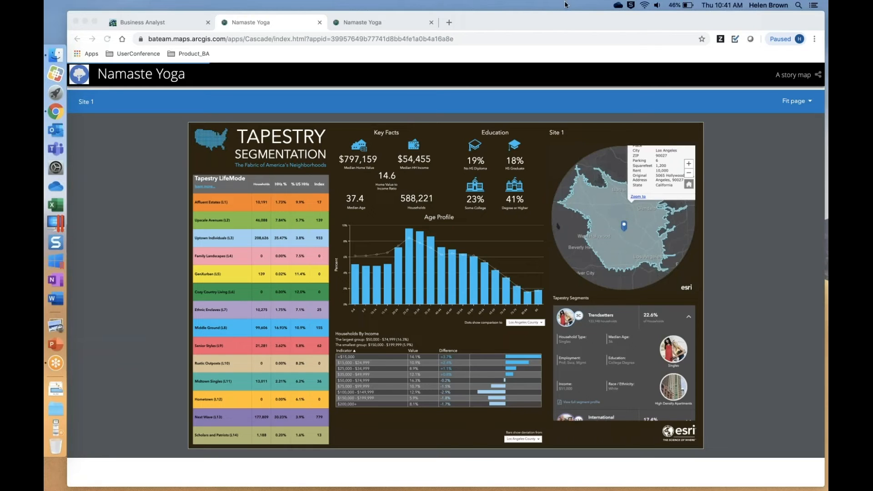
drag(558, 17, 558, 22)
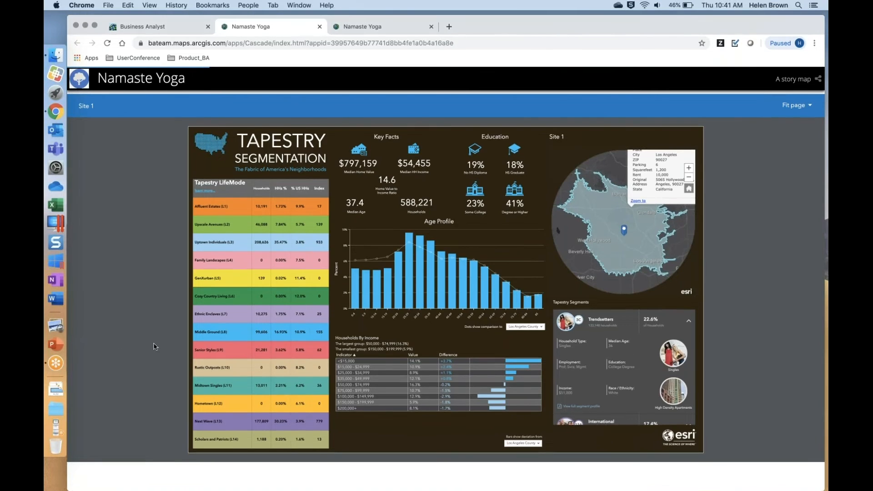
click(58, 363)
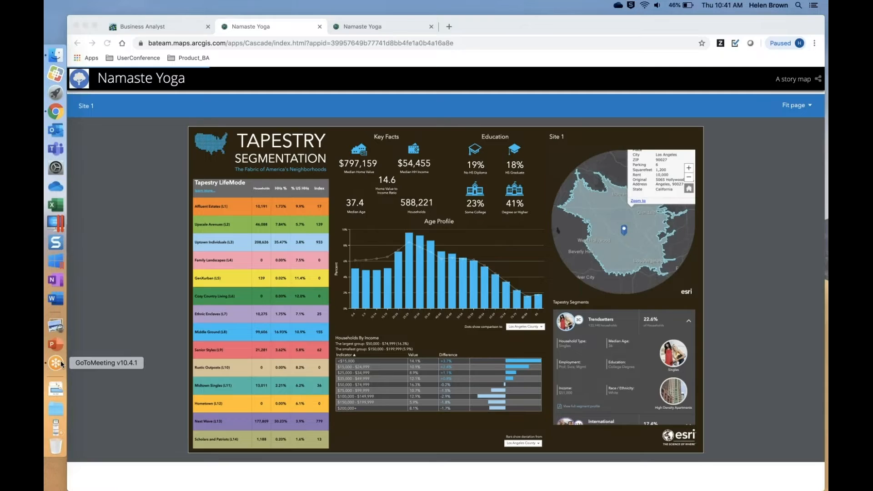